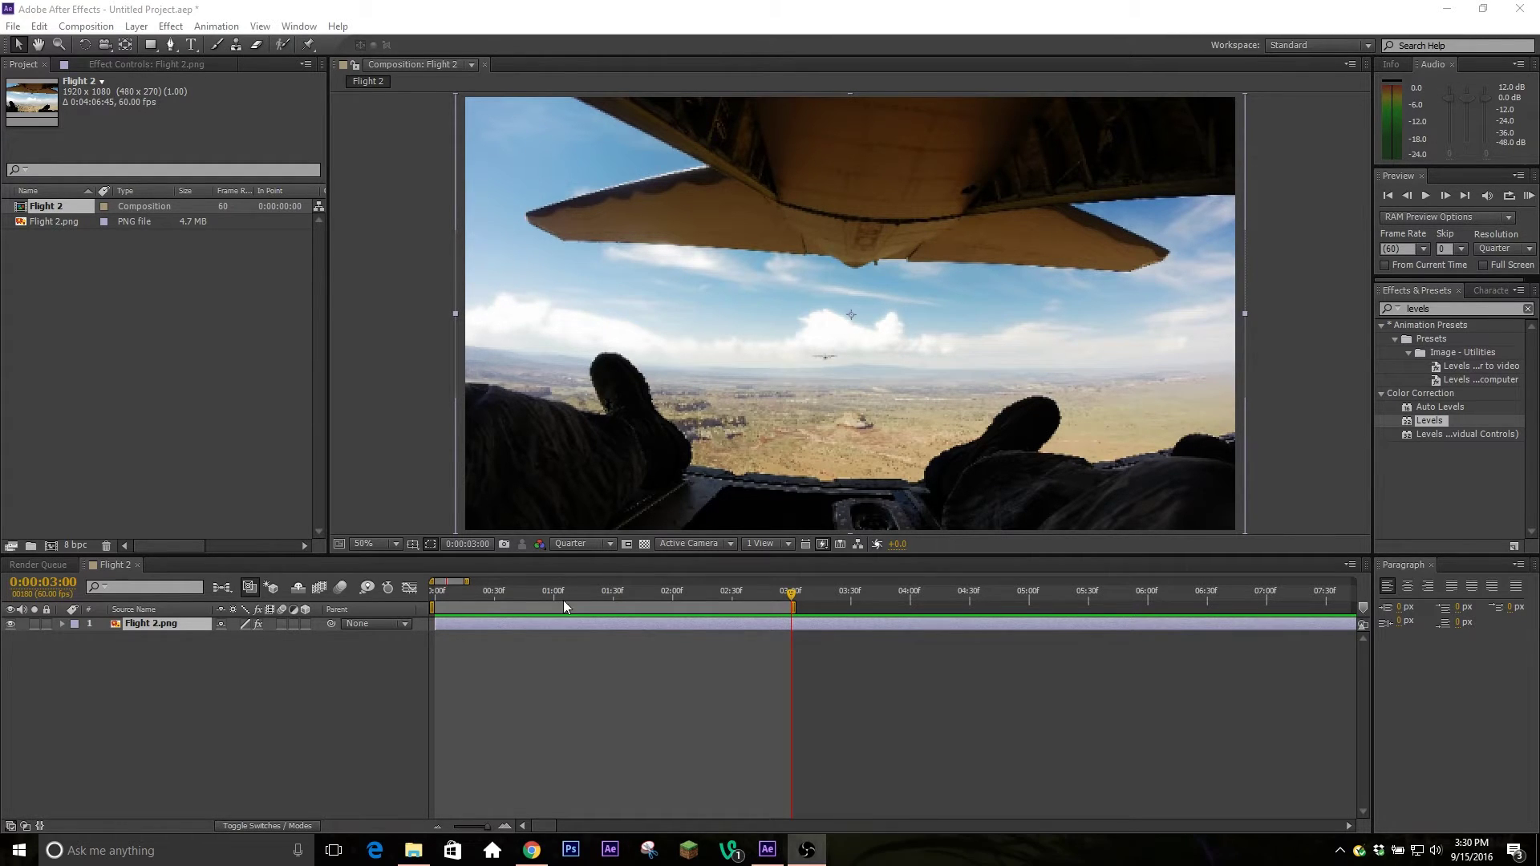
Preview the existing Flight 2 composition from its first frame to see the shake on the image.
left_click_drag(565, 596, 411, 603)
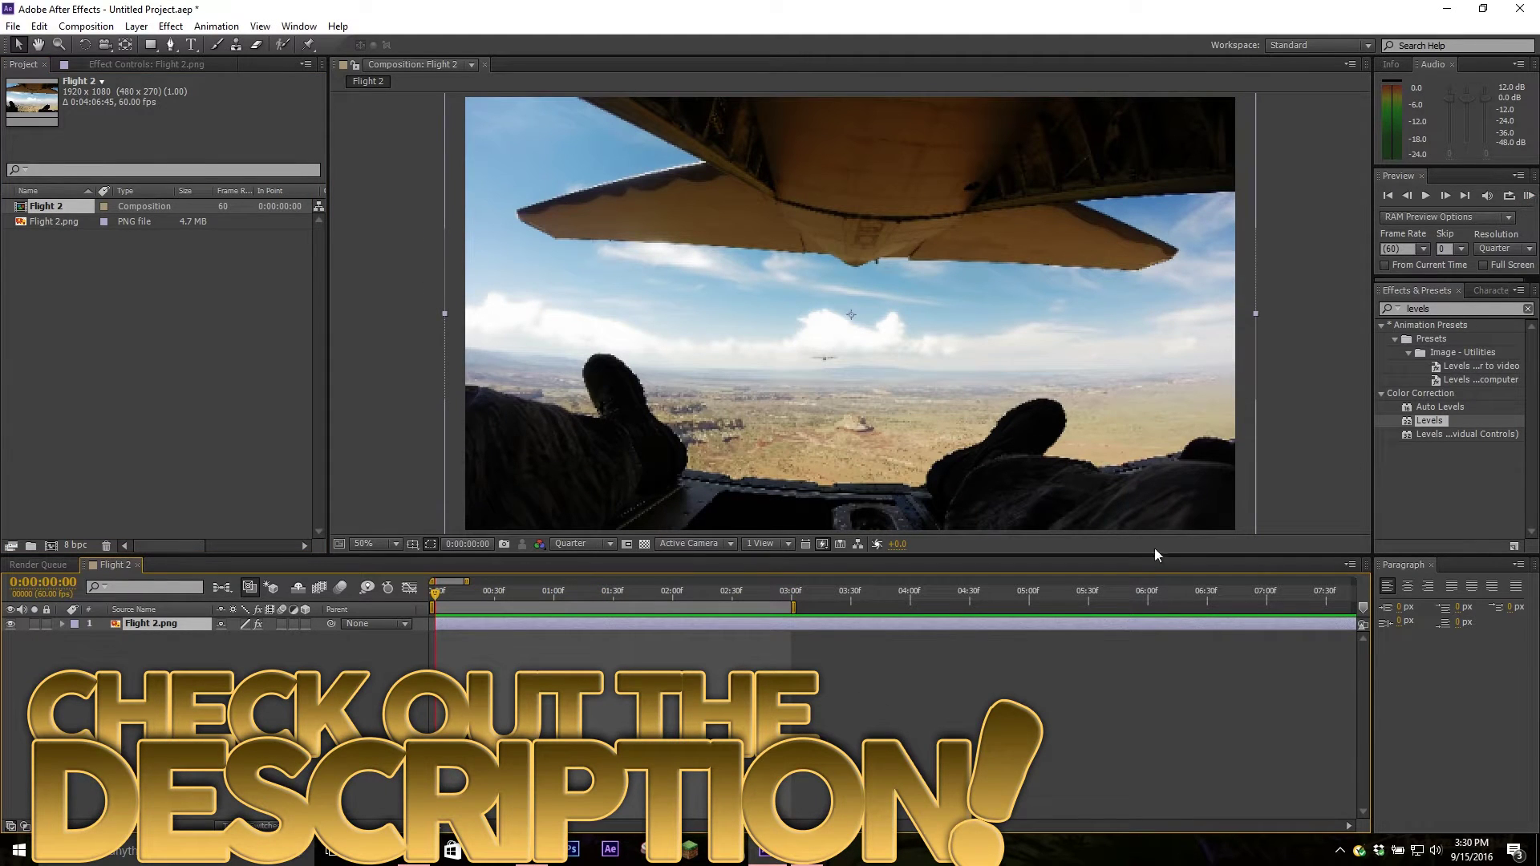
key("KP_0")
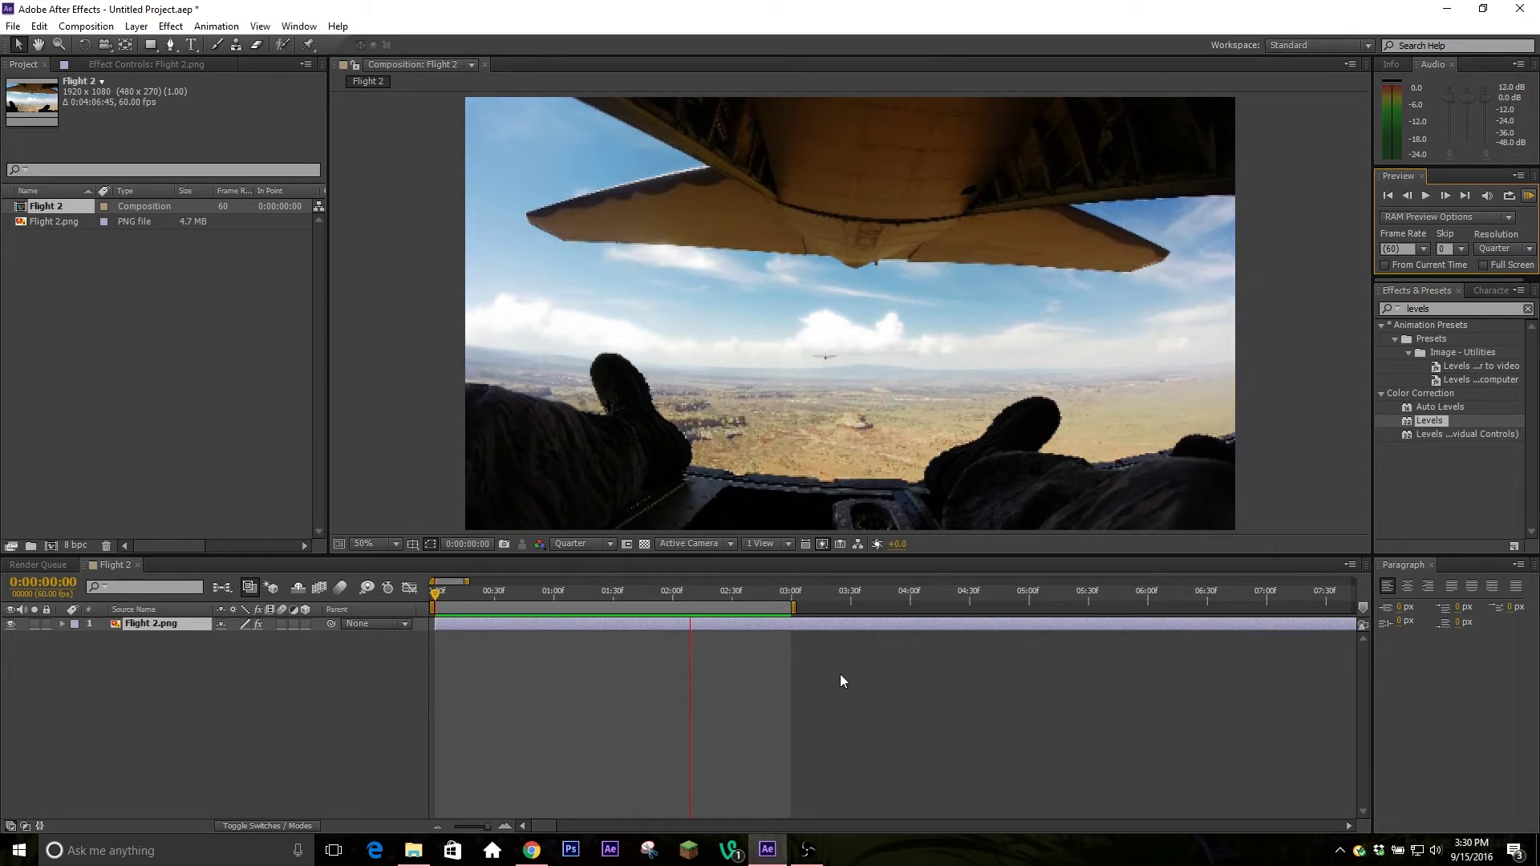
key("space")
Create a new 1920 x 1080 composition named Comp 1 at 60 frames per second.
left_click(86, 26)
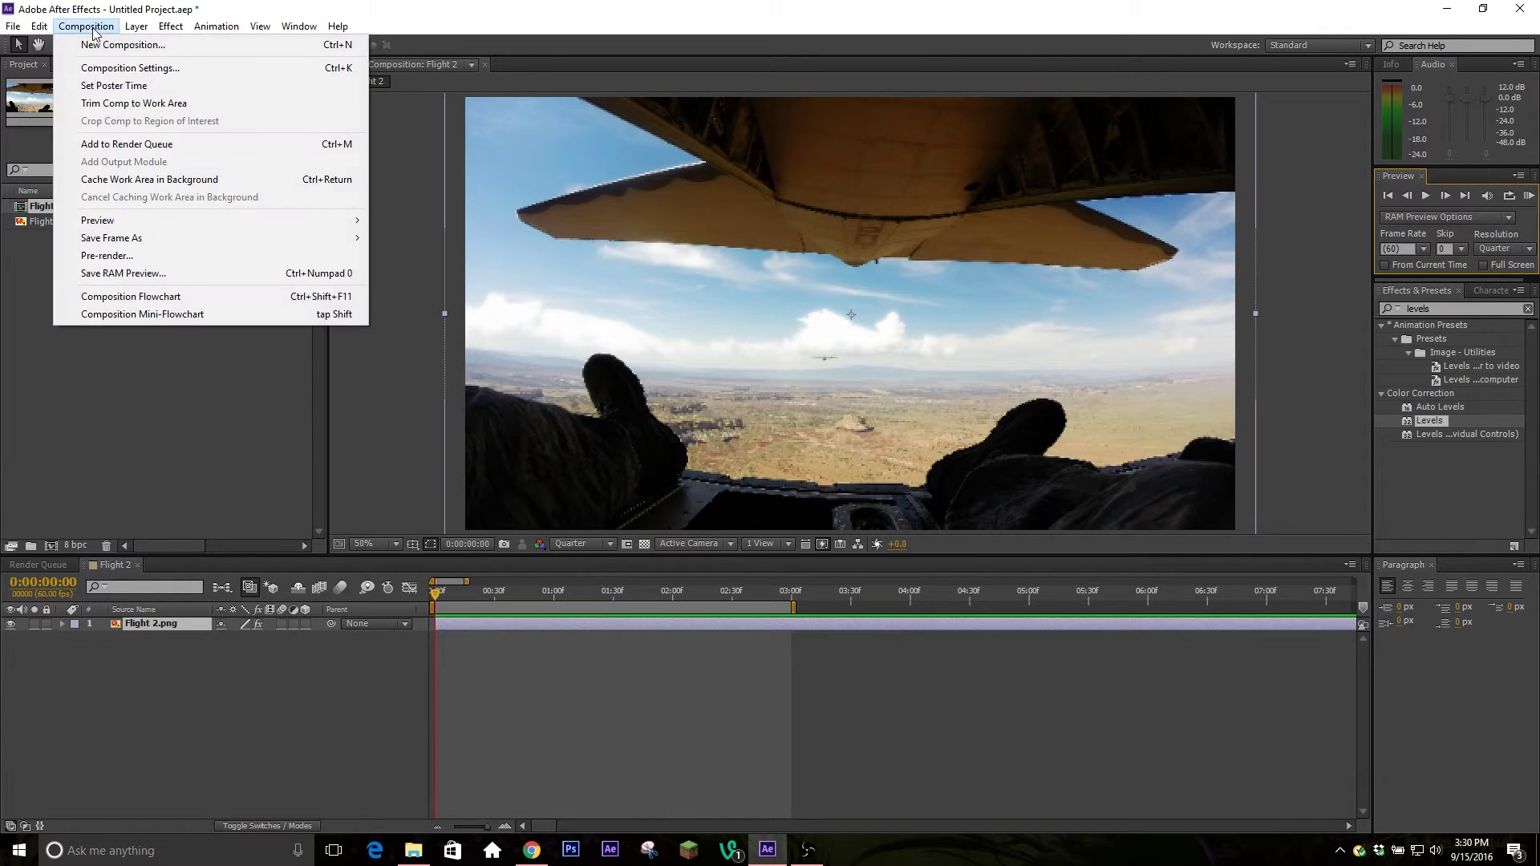
left_click(100, 44)
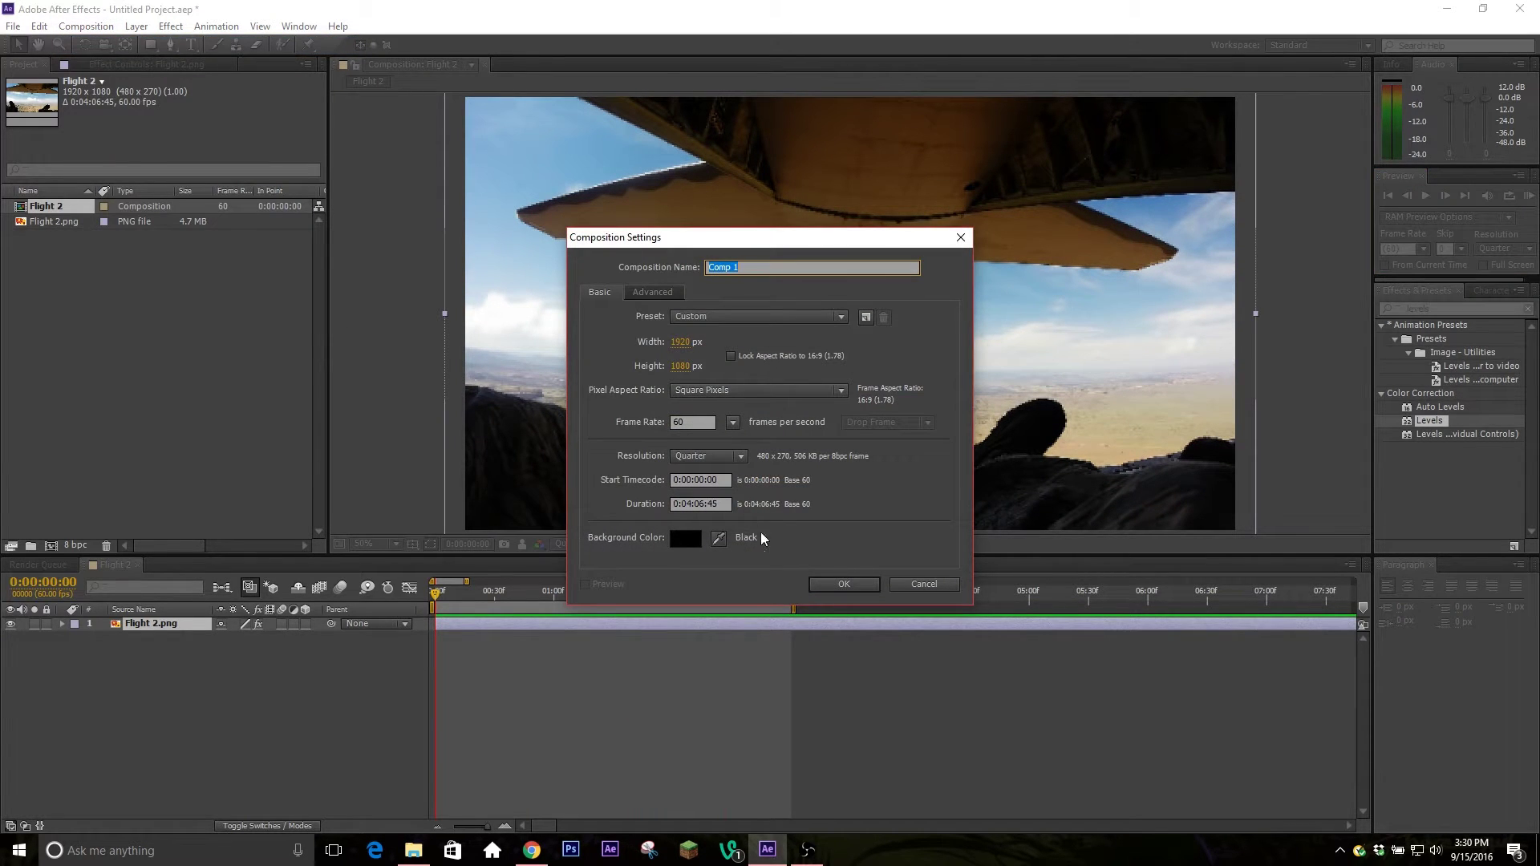
left_click(835, 585)
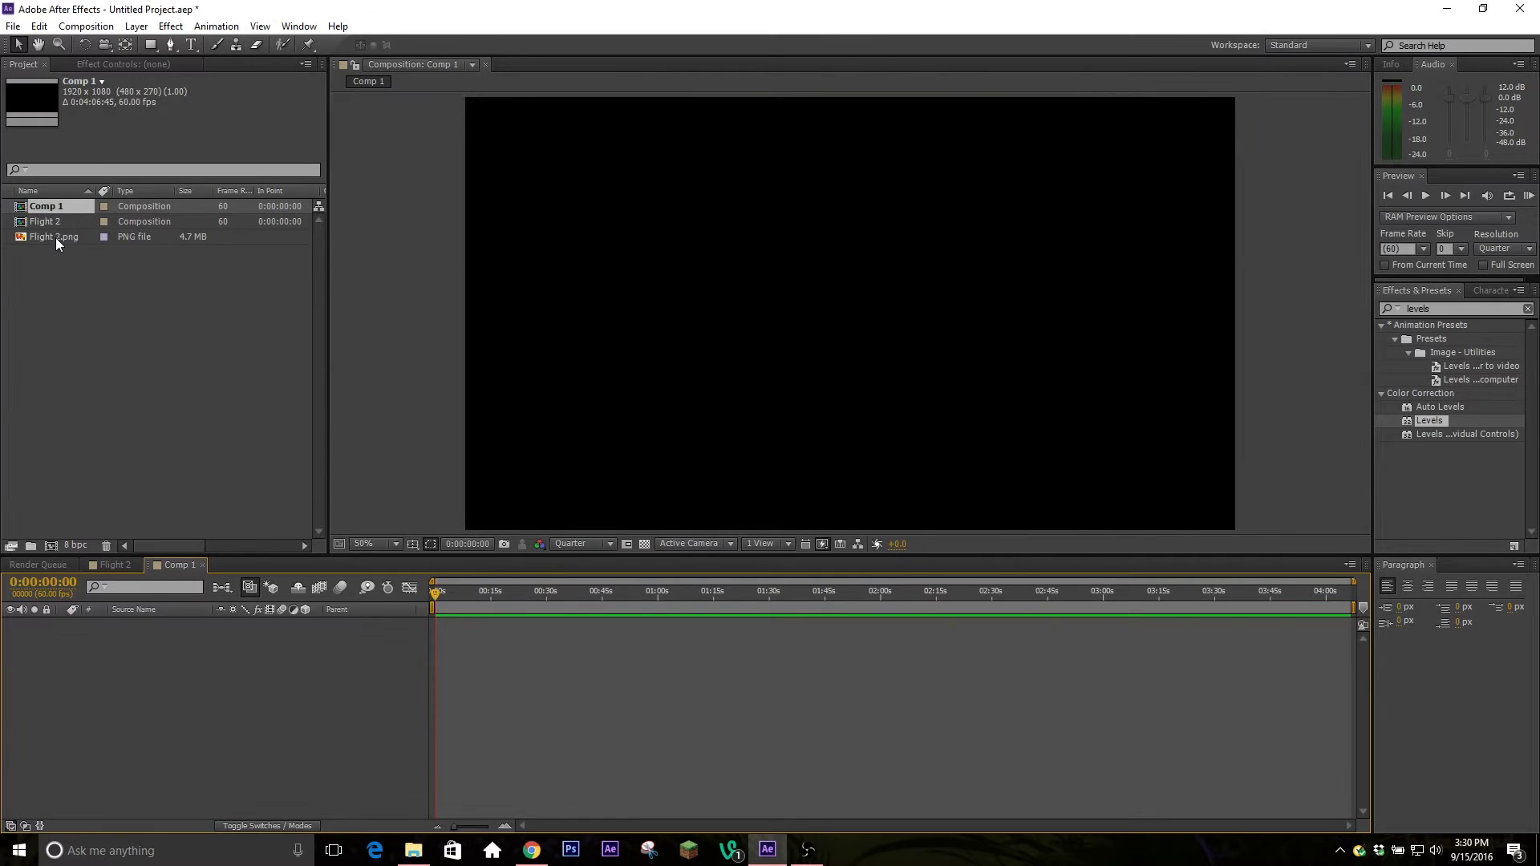
Add Flight 2.png to the Comp 1 timeline and set its scale to 76%.
left_click_drag(55, 237, 232, 735)
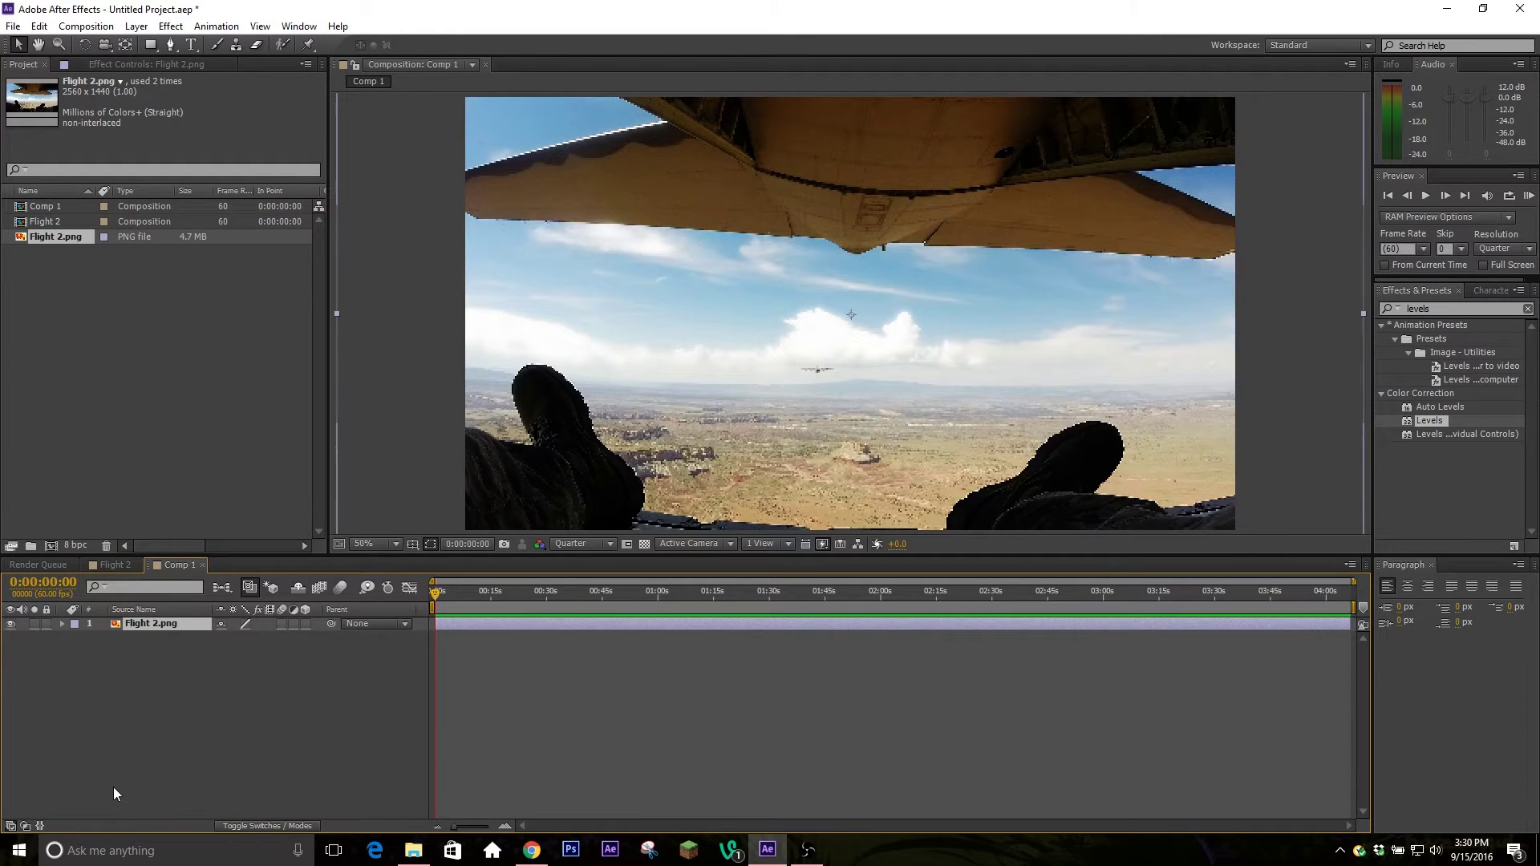
key("s")
left_click_drag(243, 647, 228, 645)
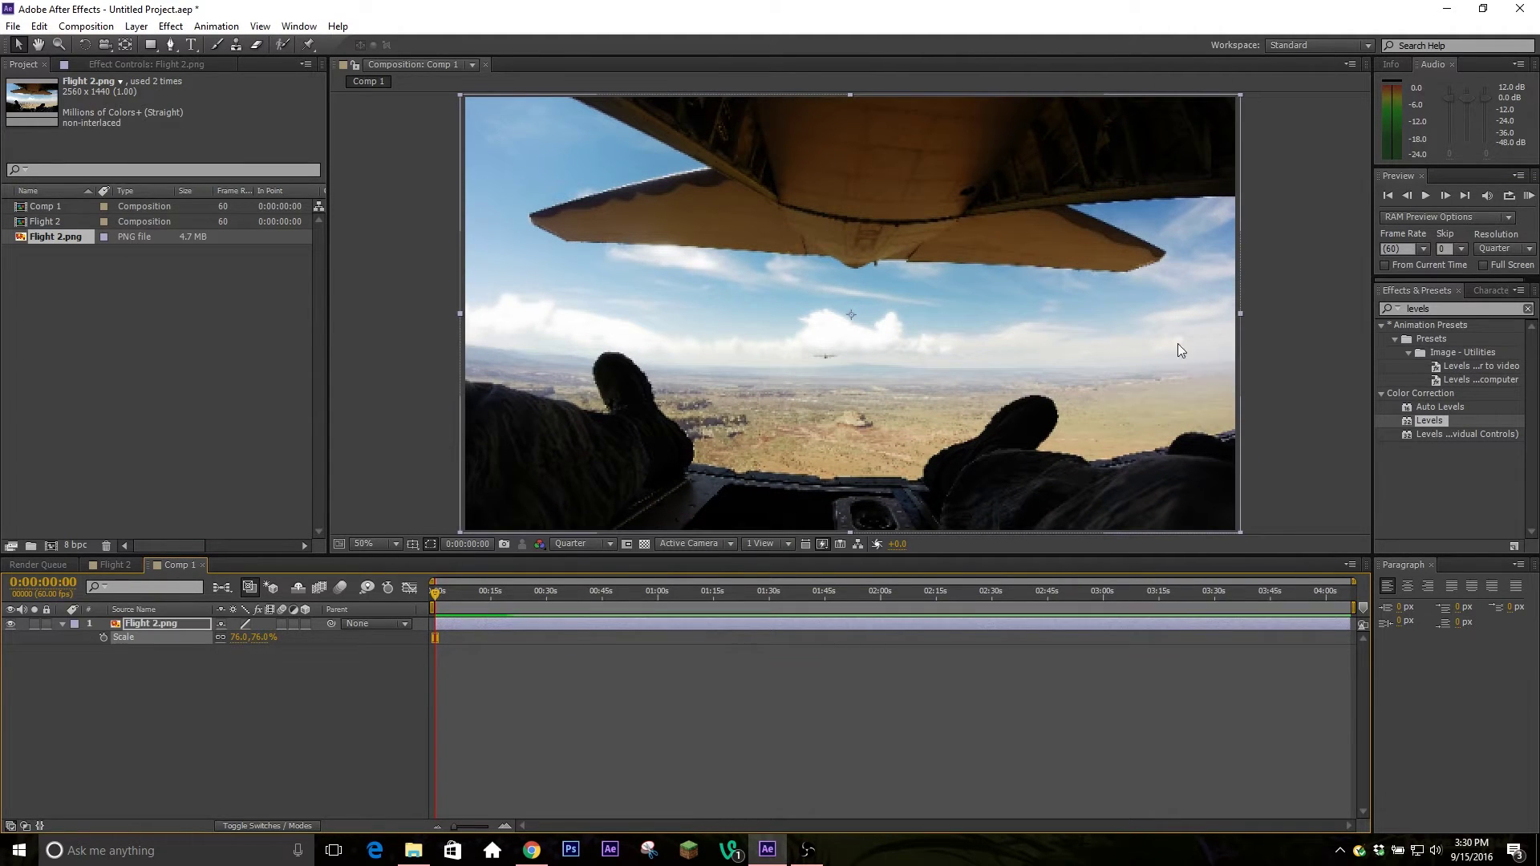
Find the Motion Tile effect and apply it to the Flight 2.png layer.
left_click(1452, 308)
type("motion")
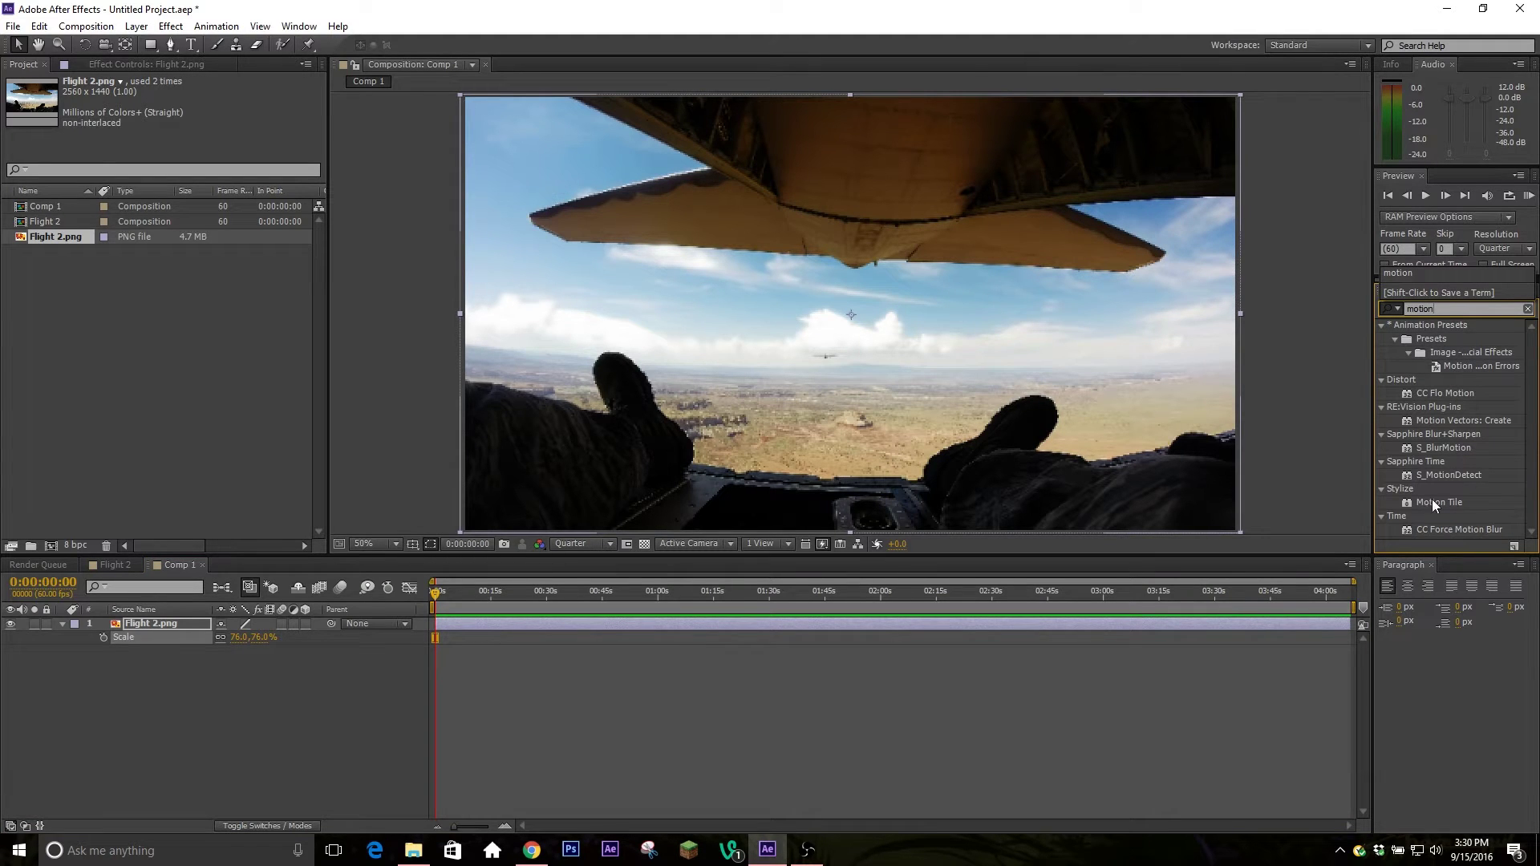
double_click(1440, 504)
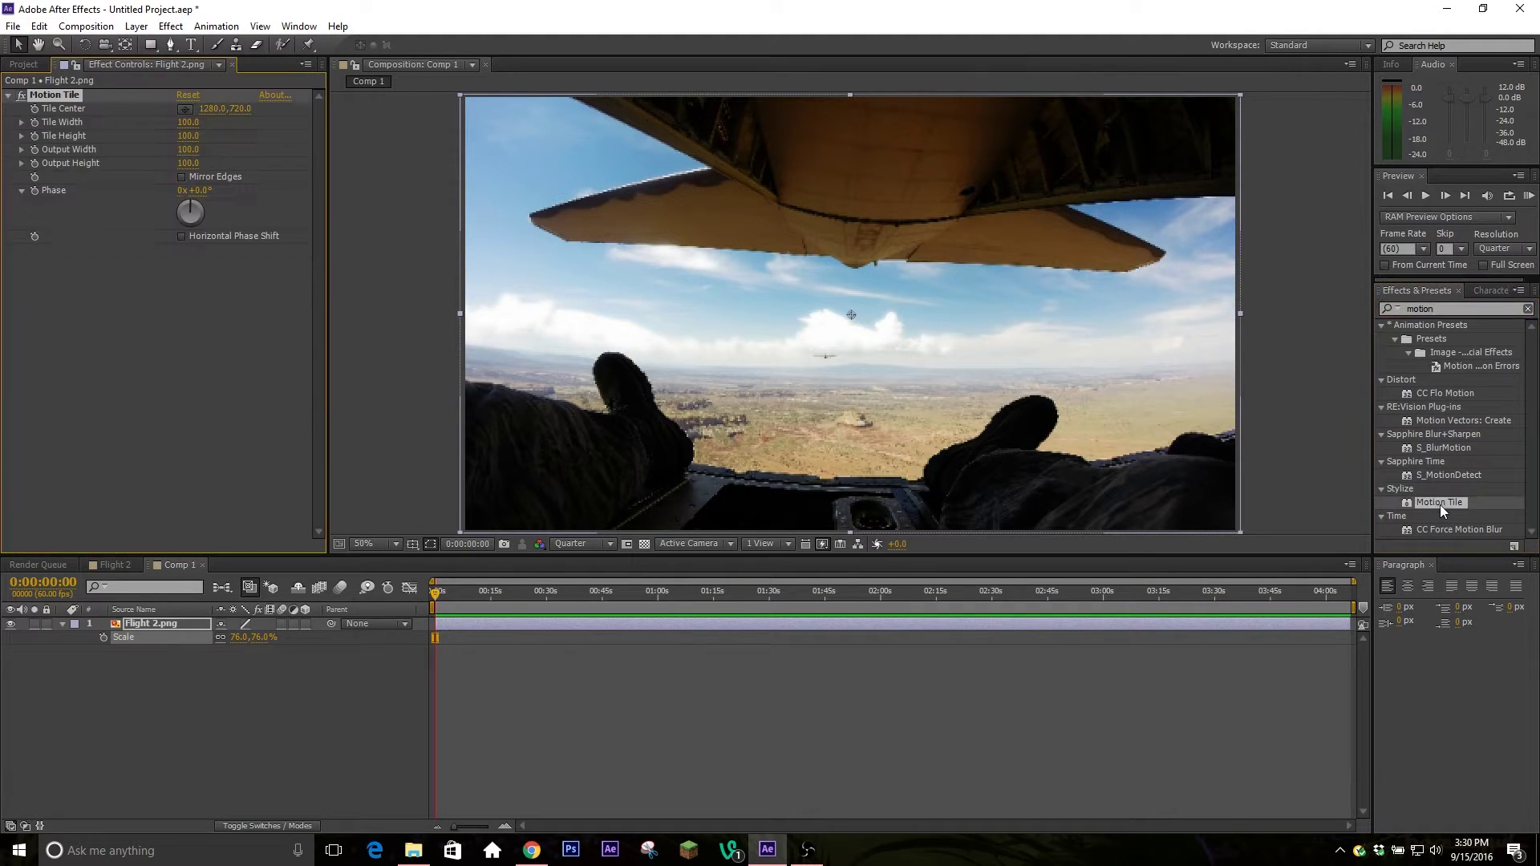
Set Motion Tile's output width and output height to 150, enable Mirror Edges and collapse the effect.
left_click(188, 164)
type("150")
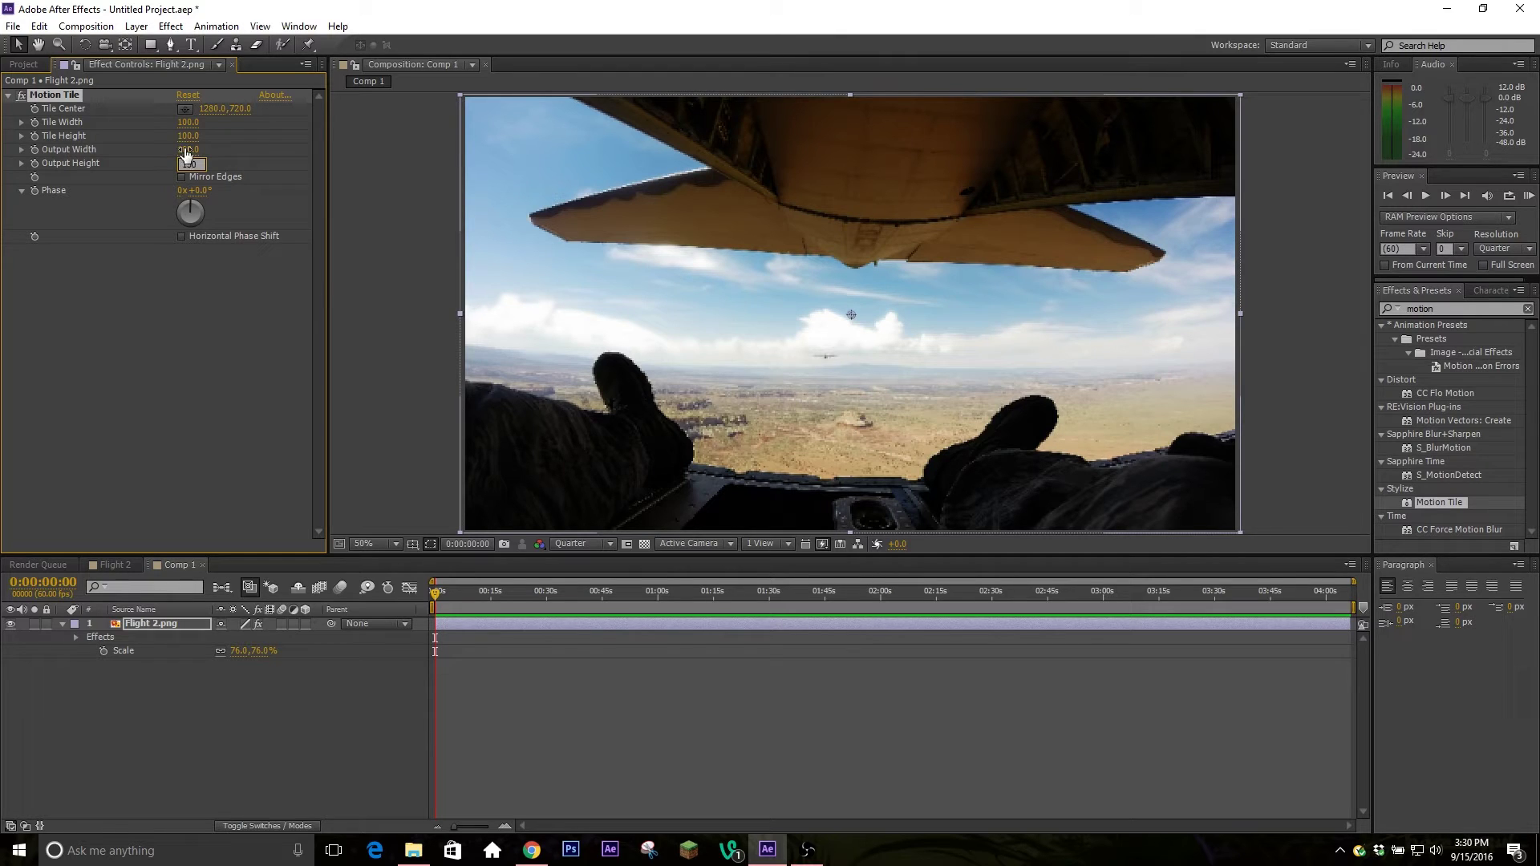
left_click(185, 151)
type("150")
key("Return")
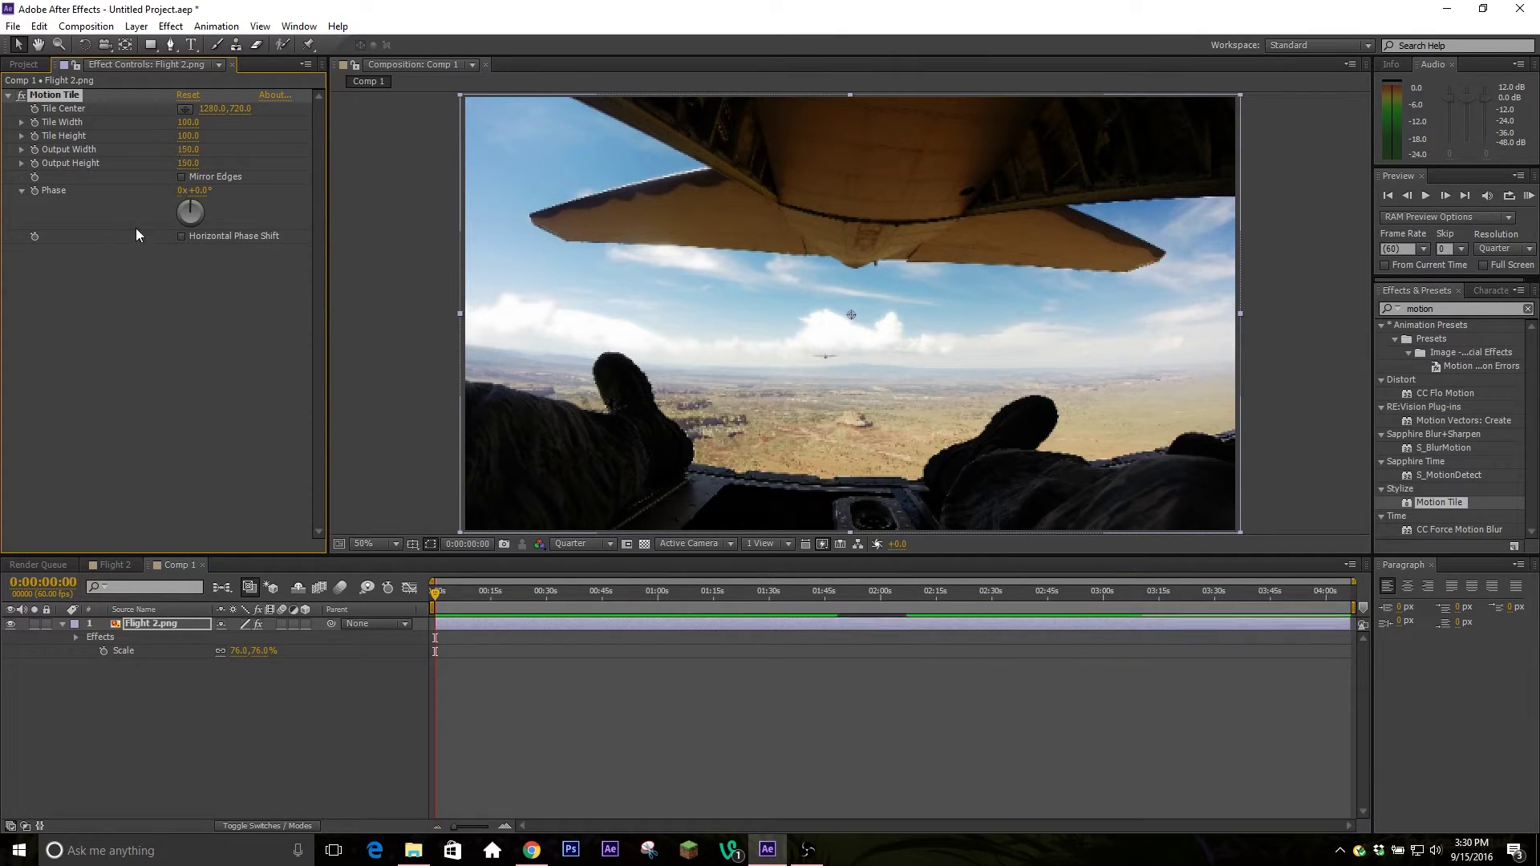
left_click(181, 177)
left_click(8, 95)
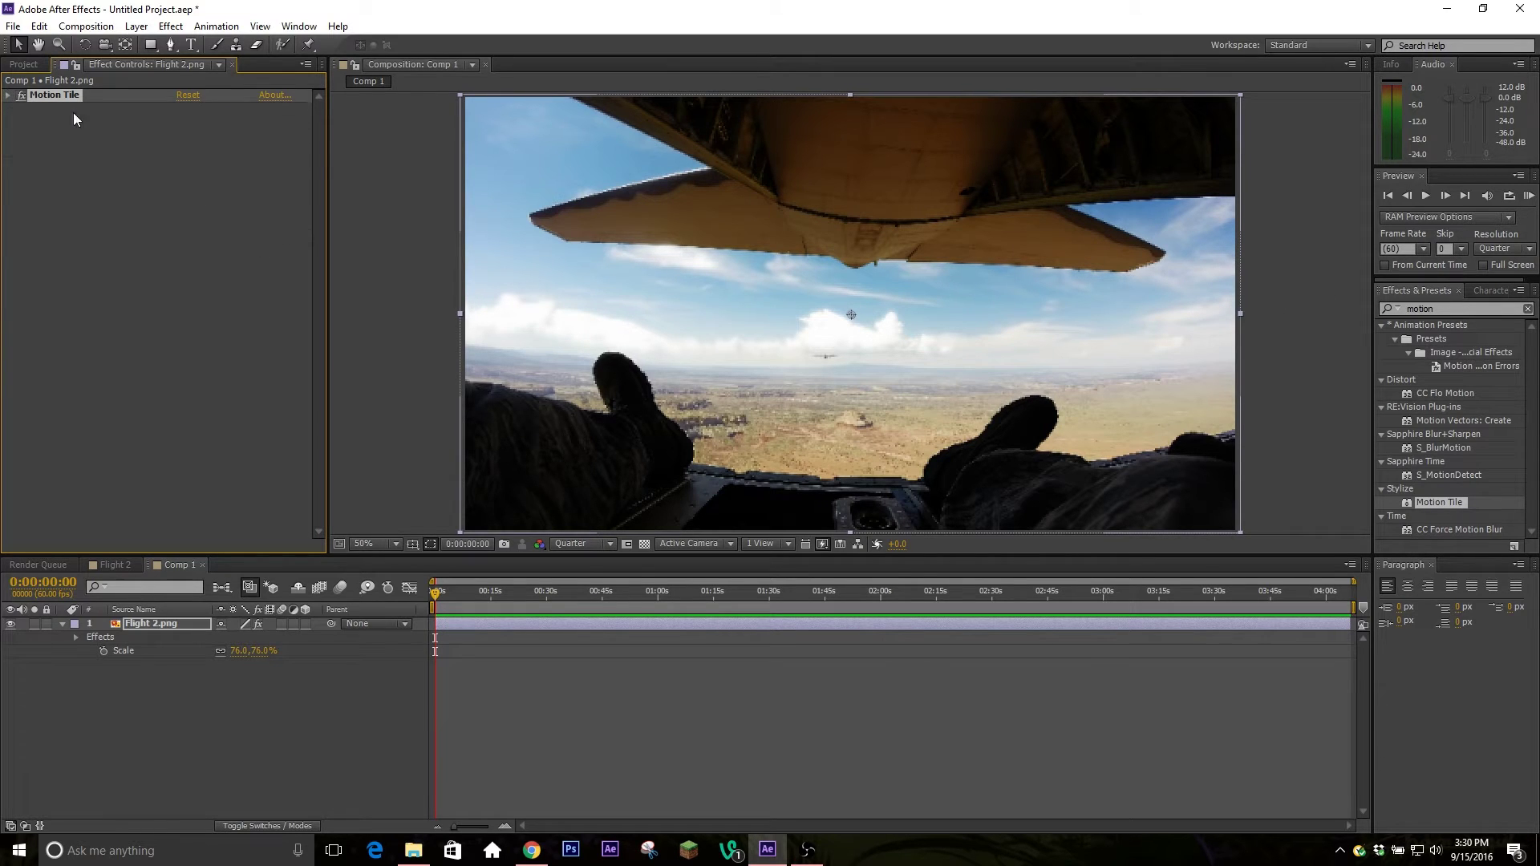
Add a Slider Control effect to the Flight 2.png layer and duplicate it.
double_click(1472, 313)
type("Slider")
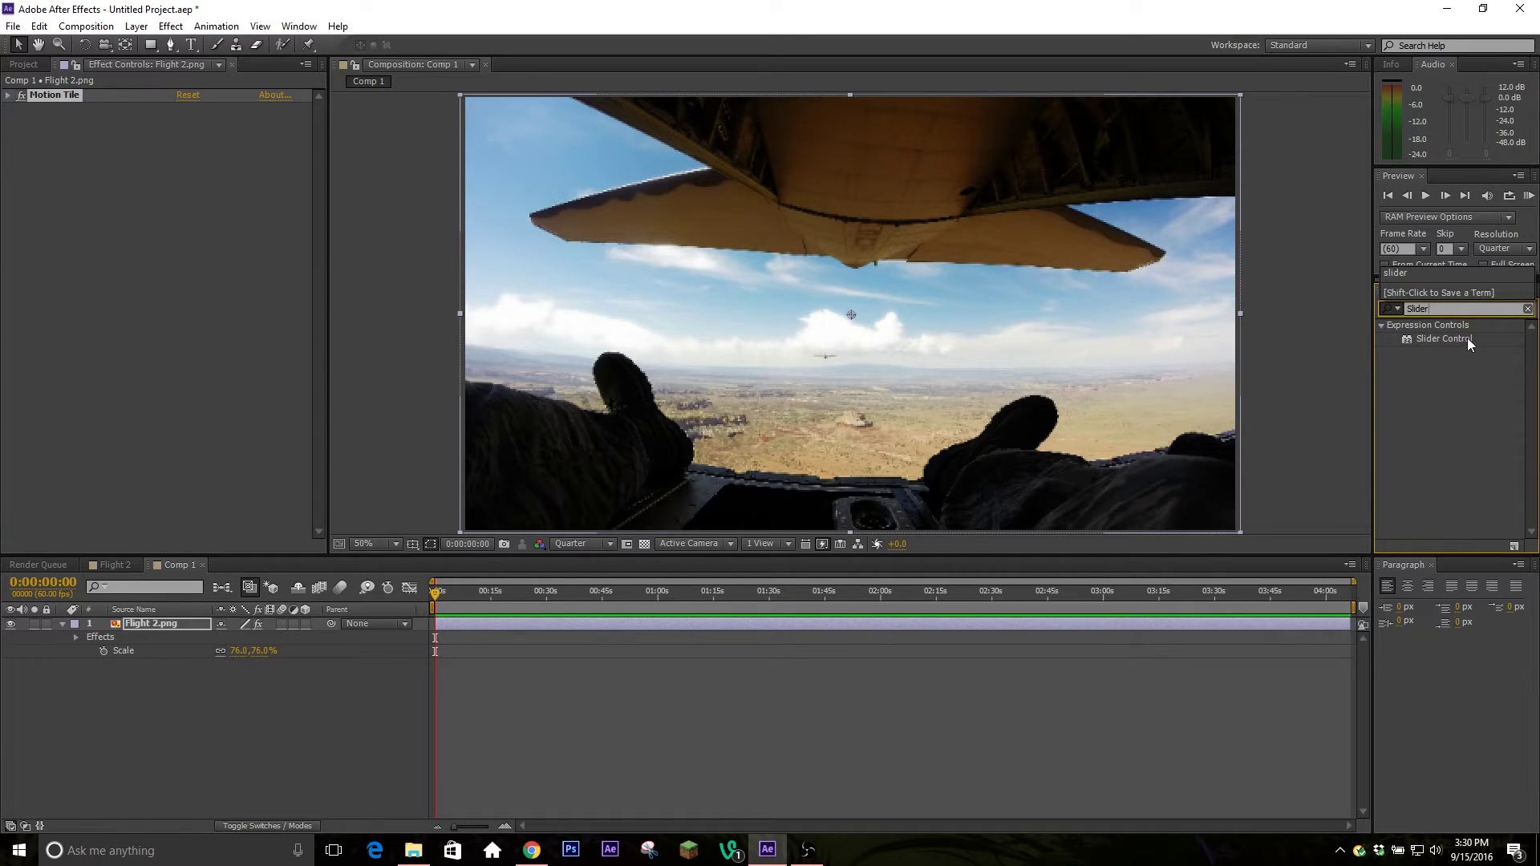
left_click_drag(1468, 339, 36, 308)
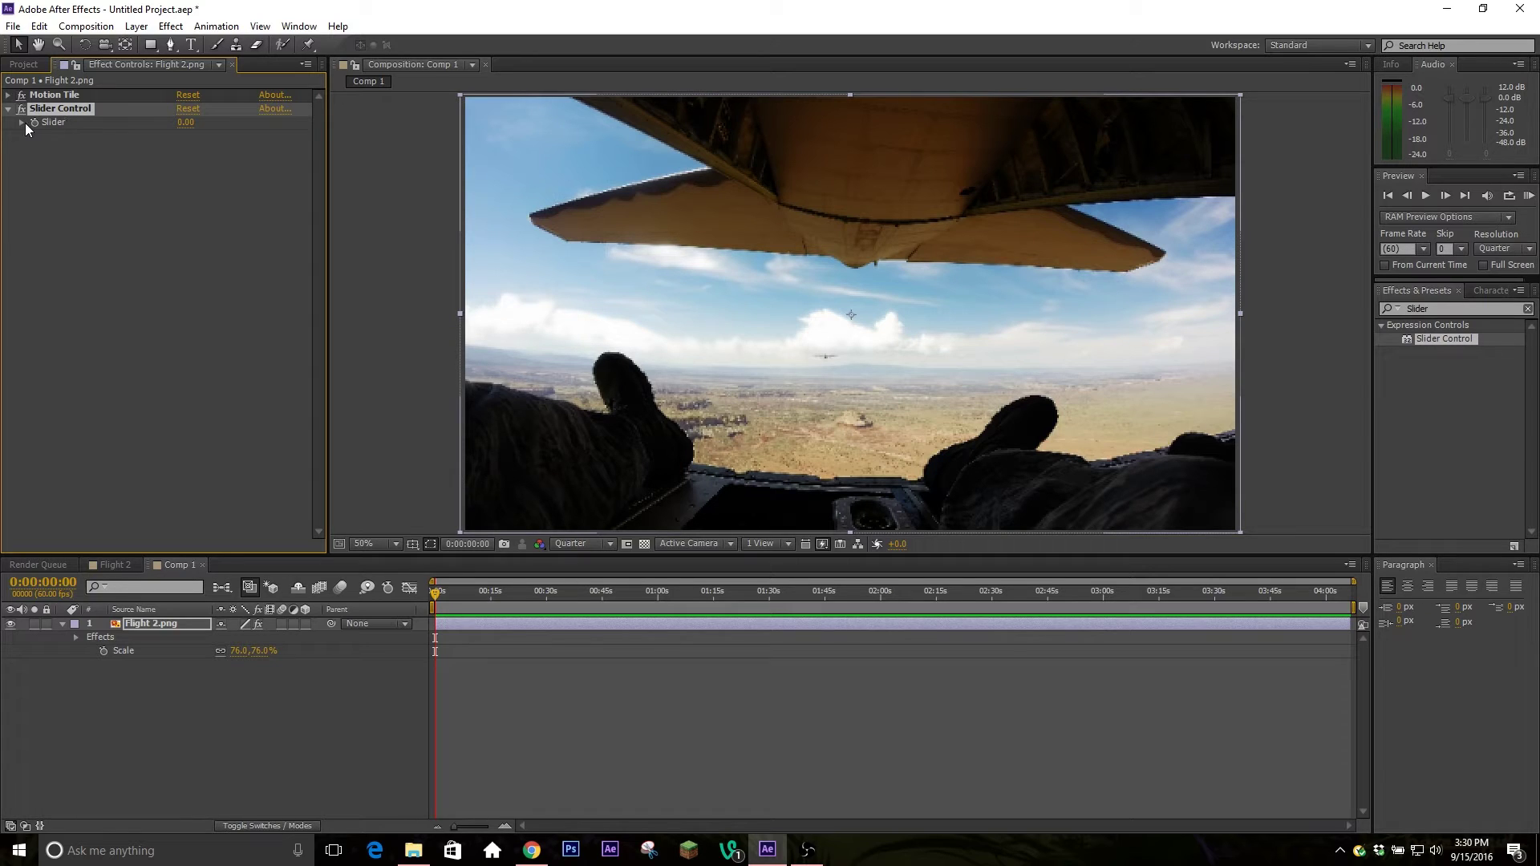
key("ctrl+d")
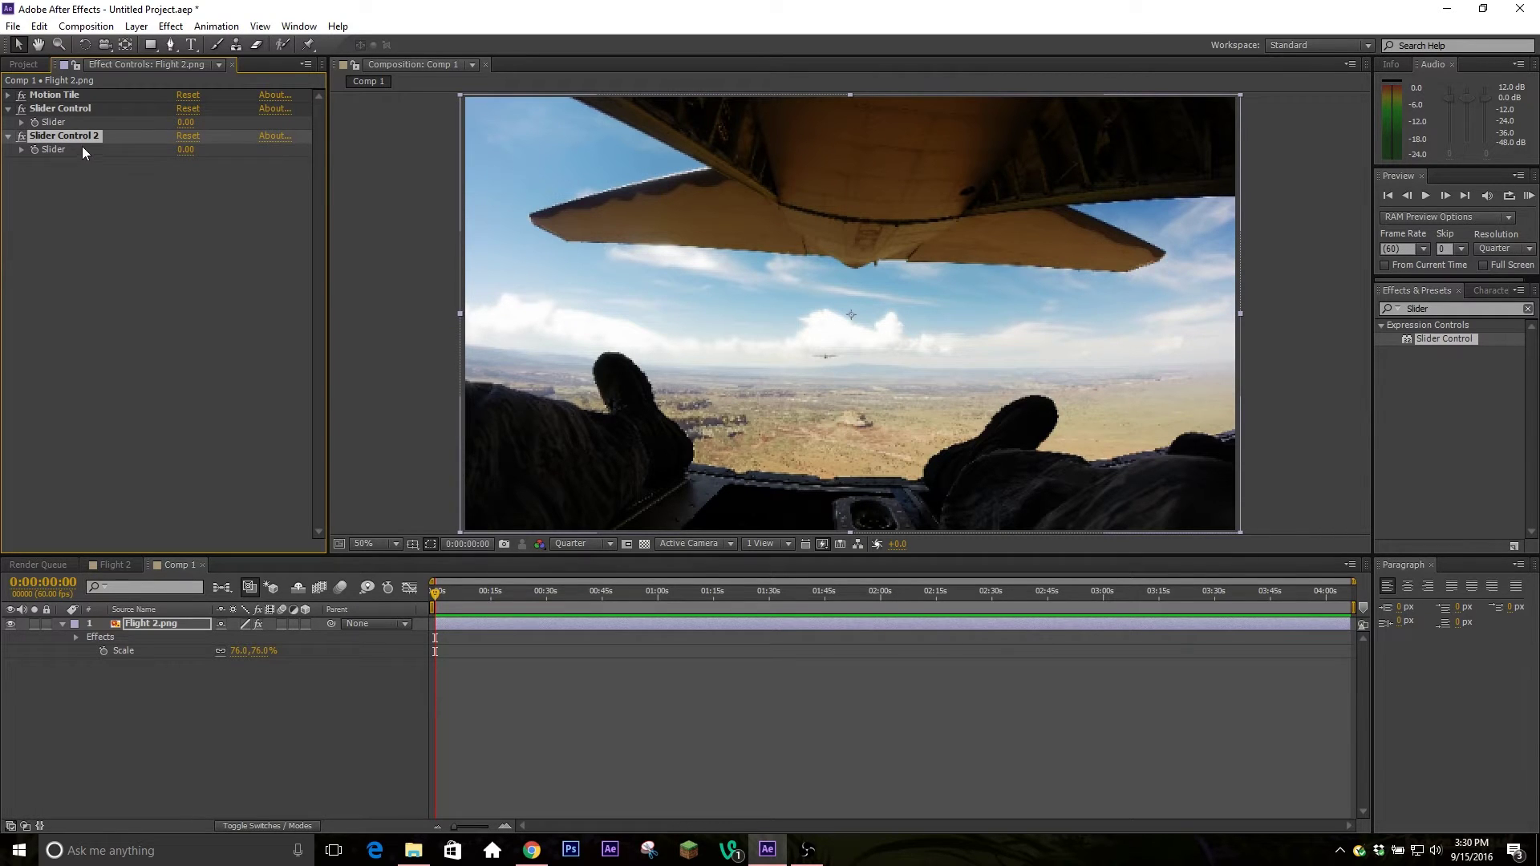
Rename the first Slider Control effect to Amount.
left_click(82, 113)
key("Return")
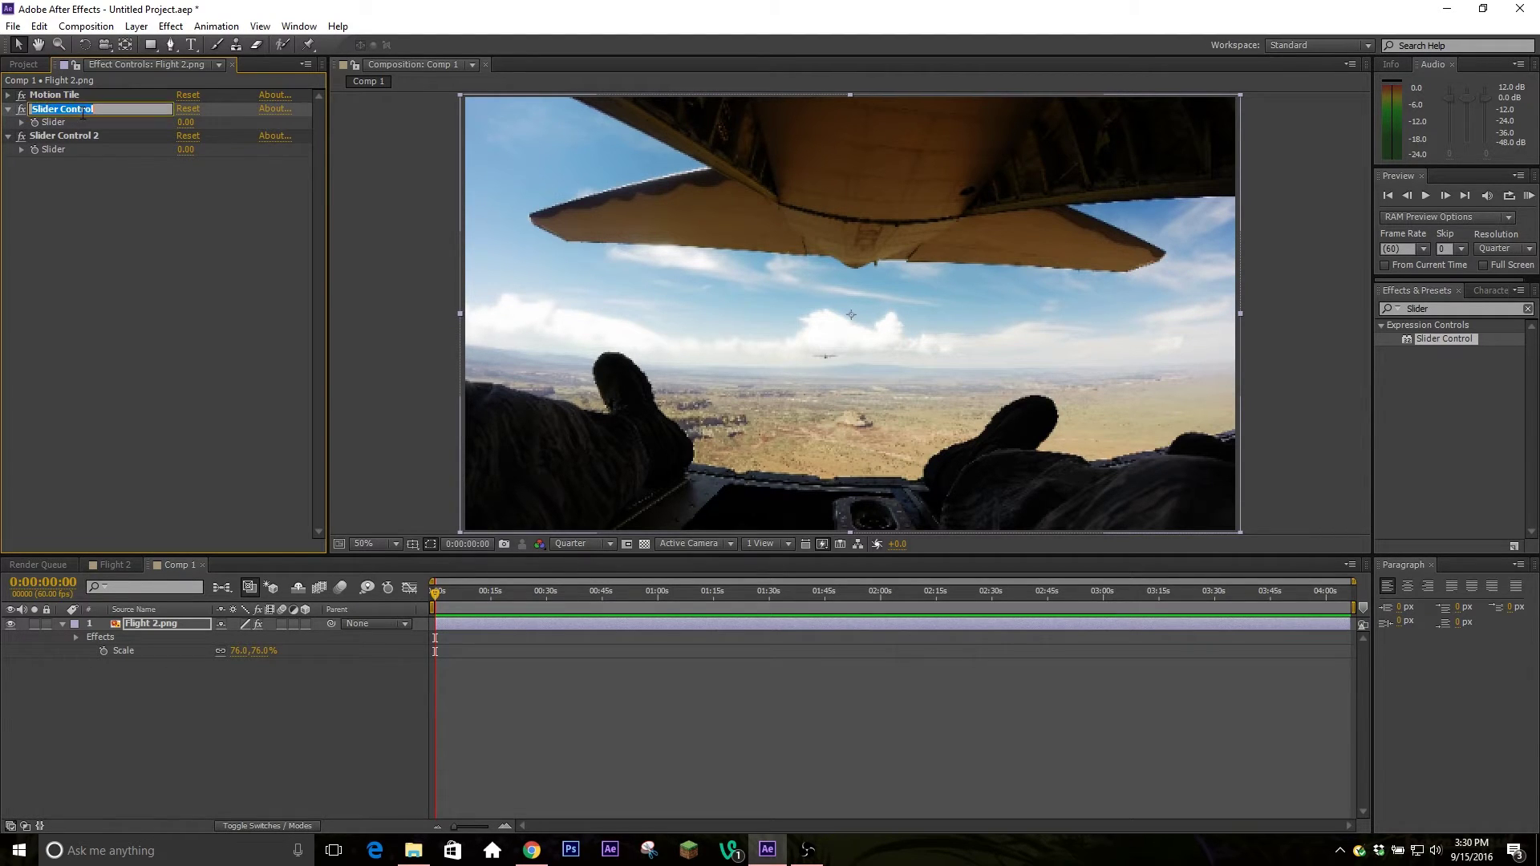
type("AMo")
key("BackSpace")
key("BackSpace")
type("mount")
key("Return")
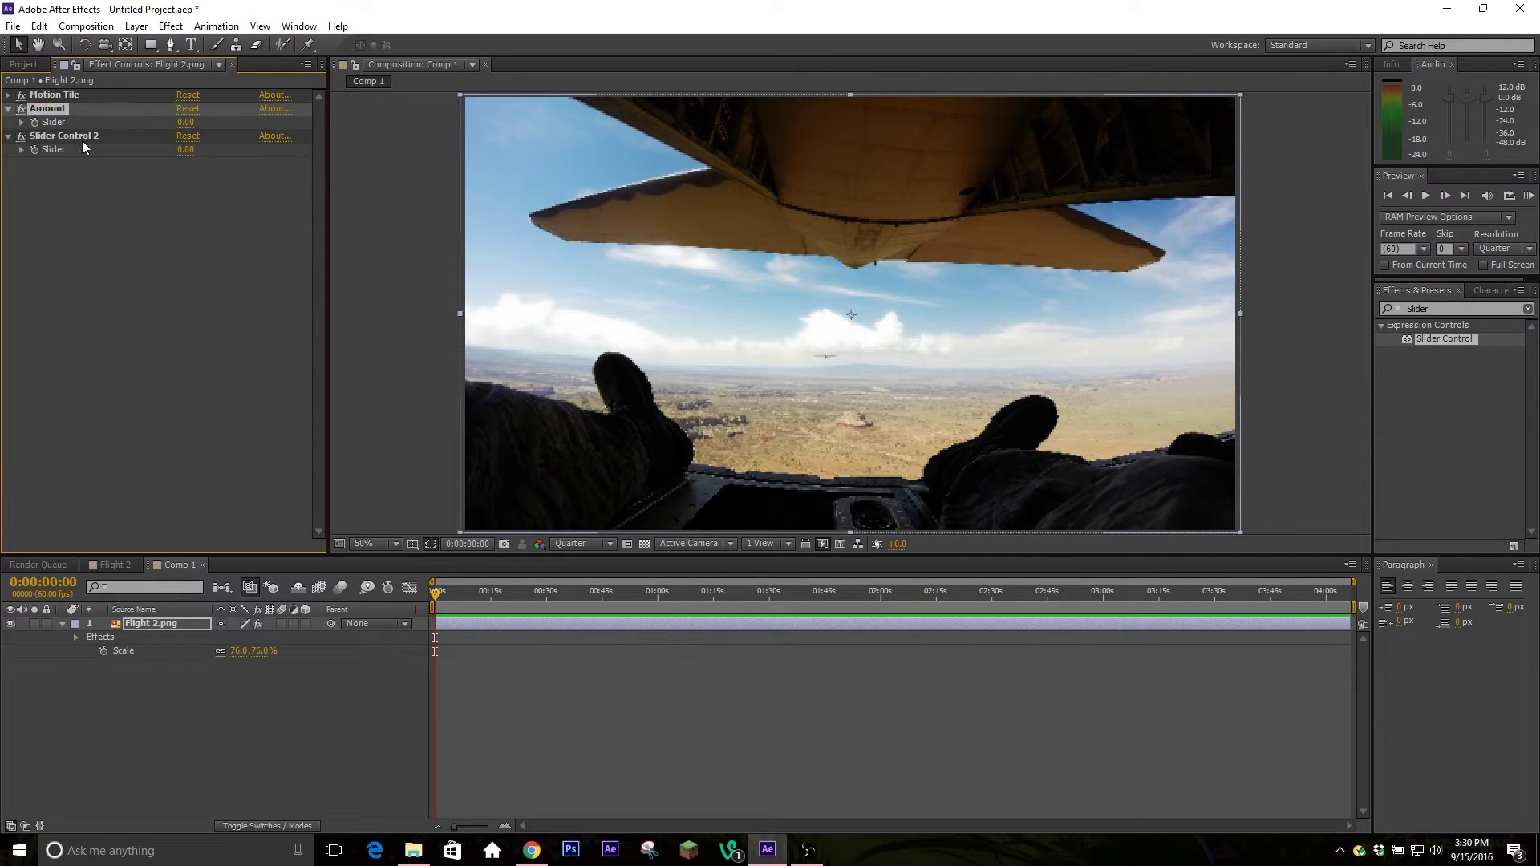
Rename the second Slider Control effect to Freq.
left_click(85, 137)
key("Return")
type("F")
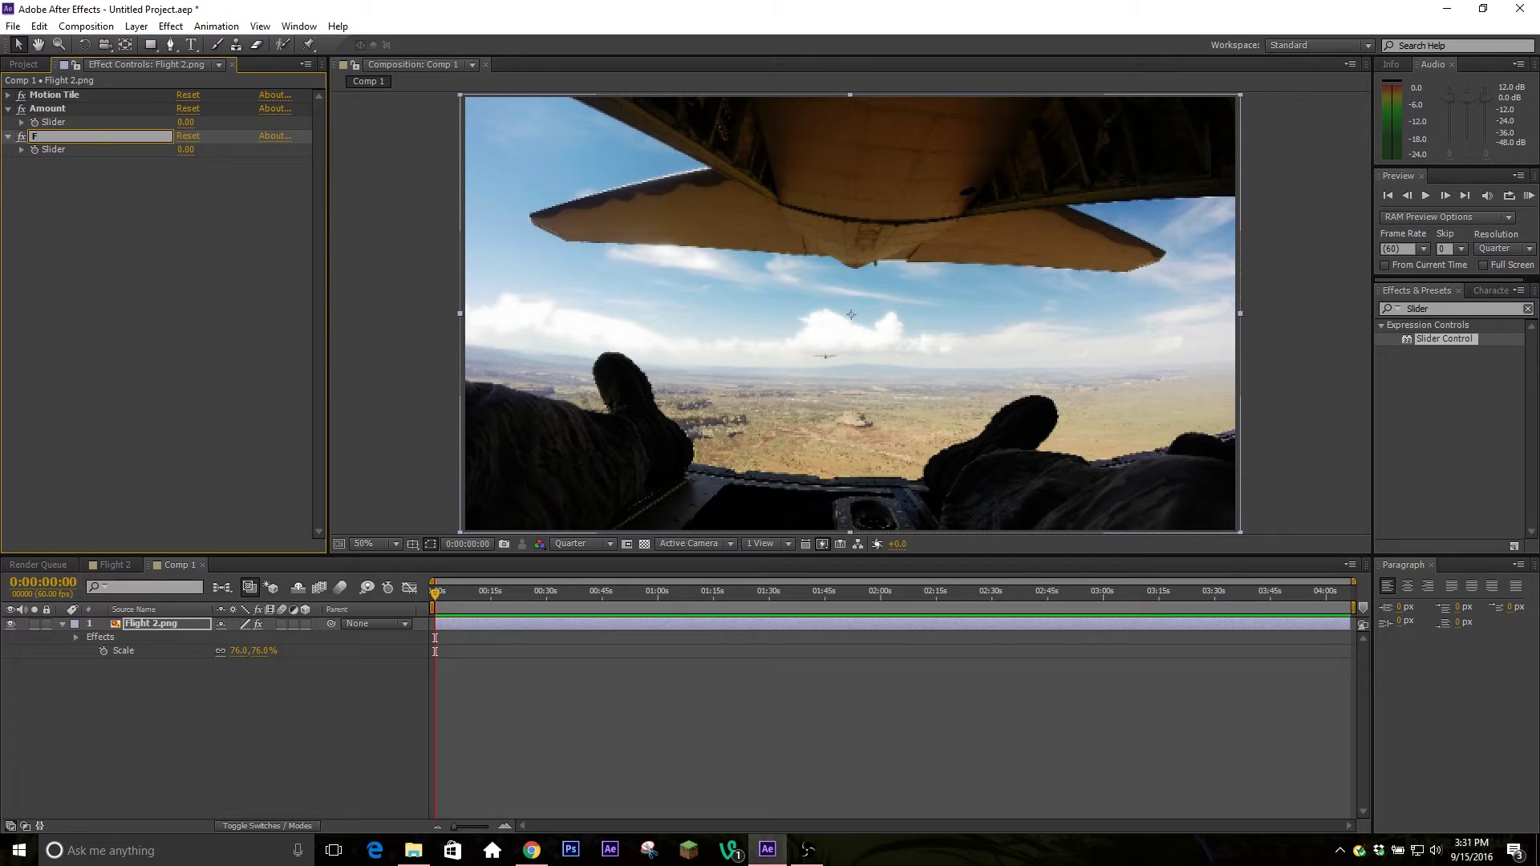
type("req")
key("Return")
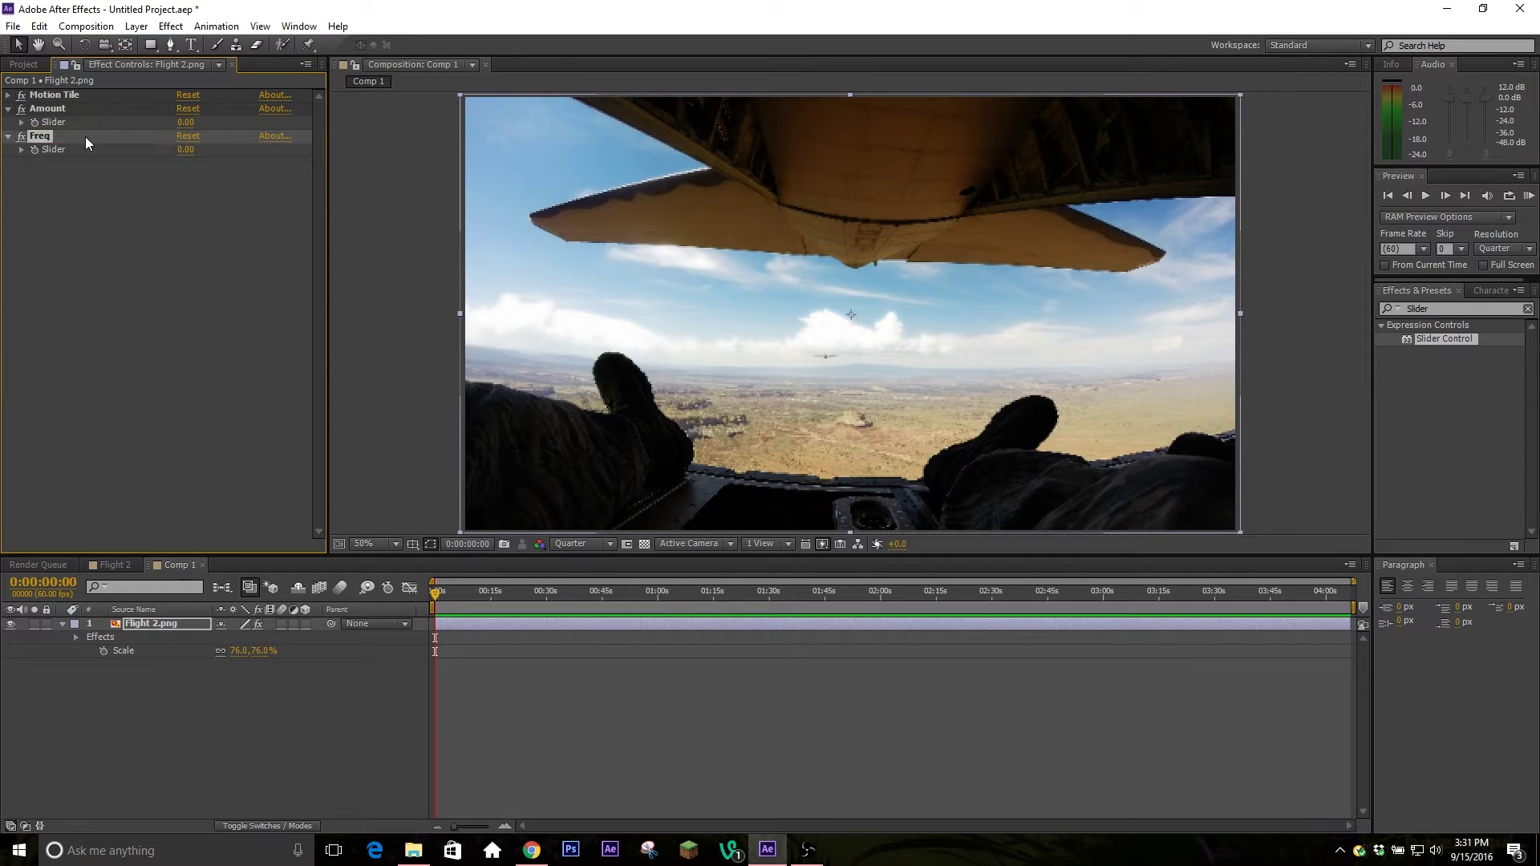
Show only the Position and Rotation properties of the Flight 2.png layer in the timeline.
left_click(180, 624)
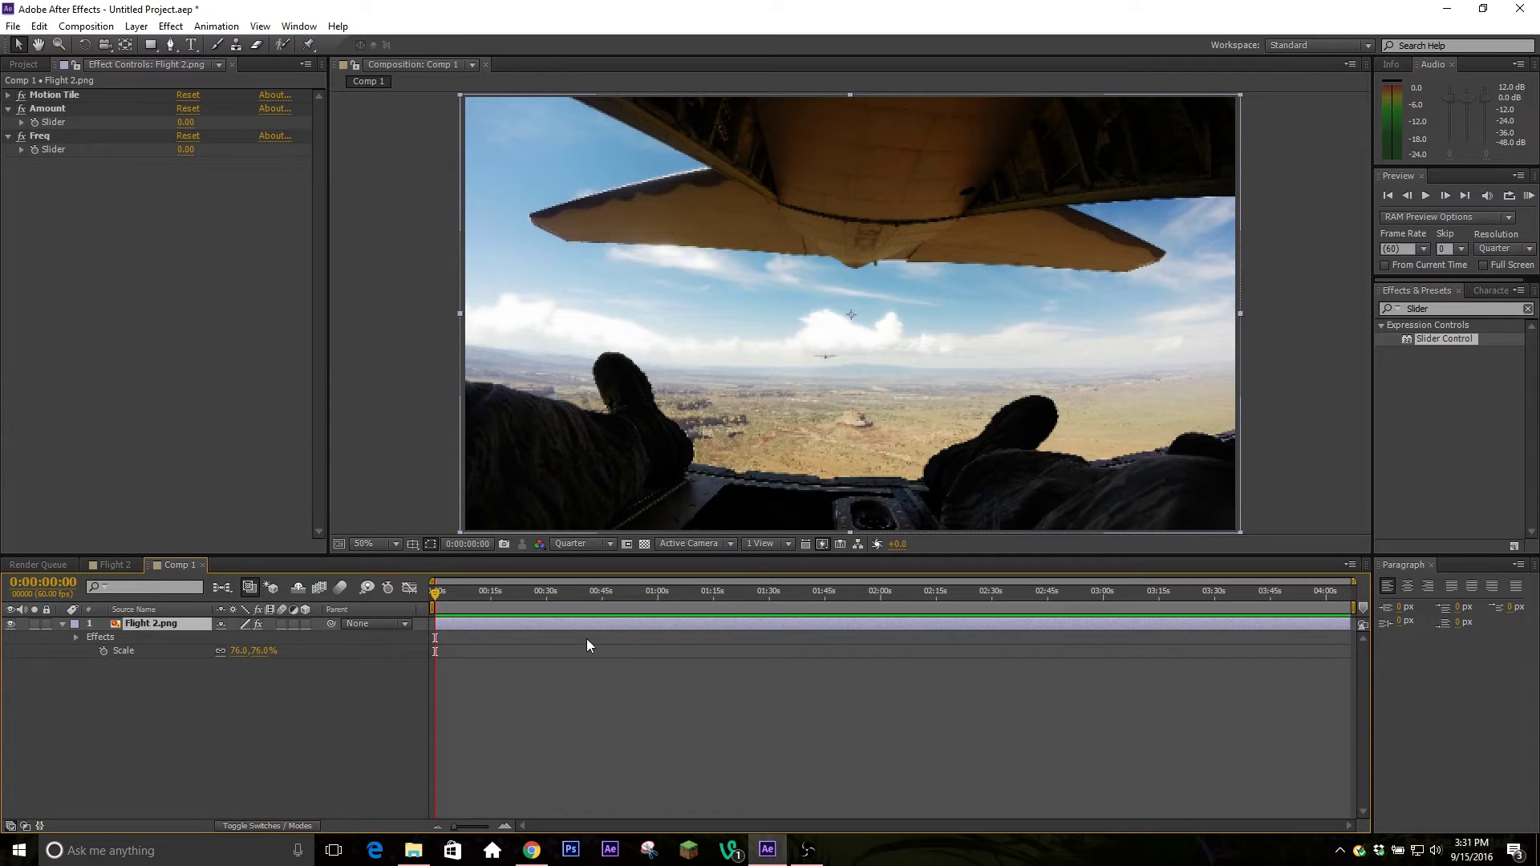
key("p")
key("shift+r")
left_click(125, 641)
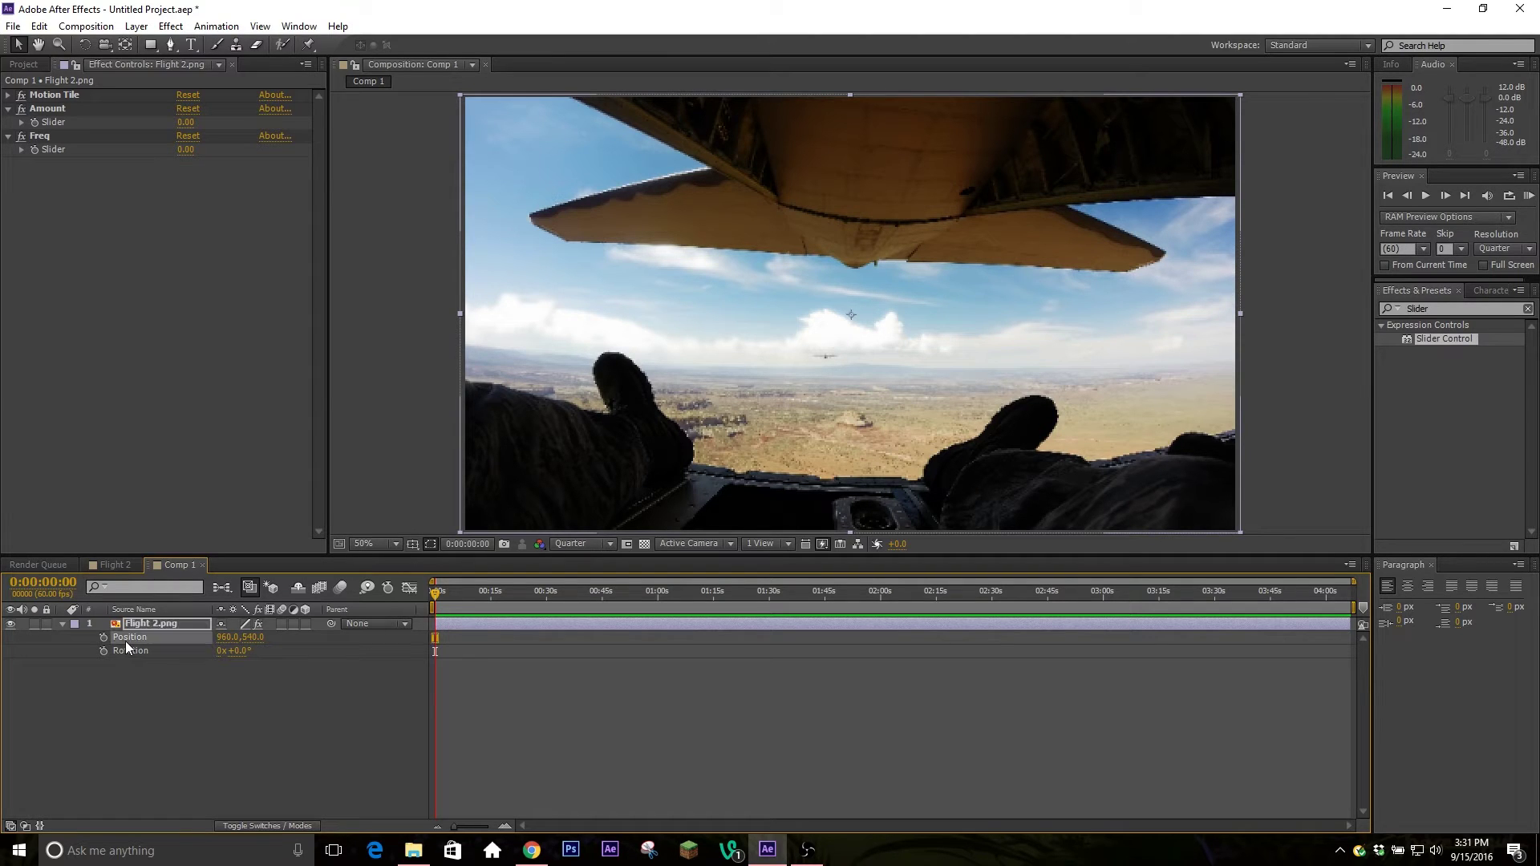
left_click(128, 651)
left_click(133, 672)
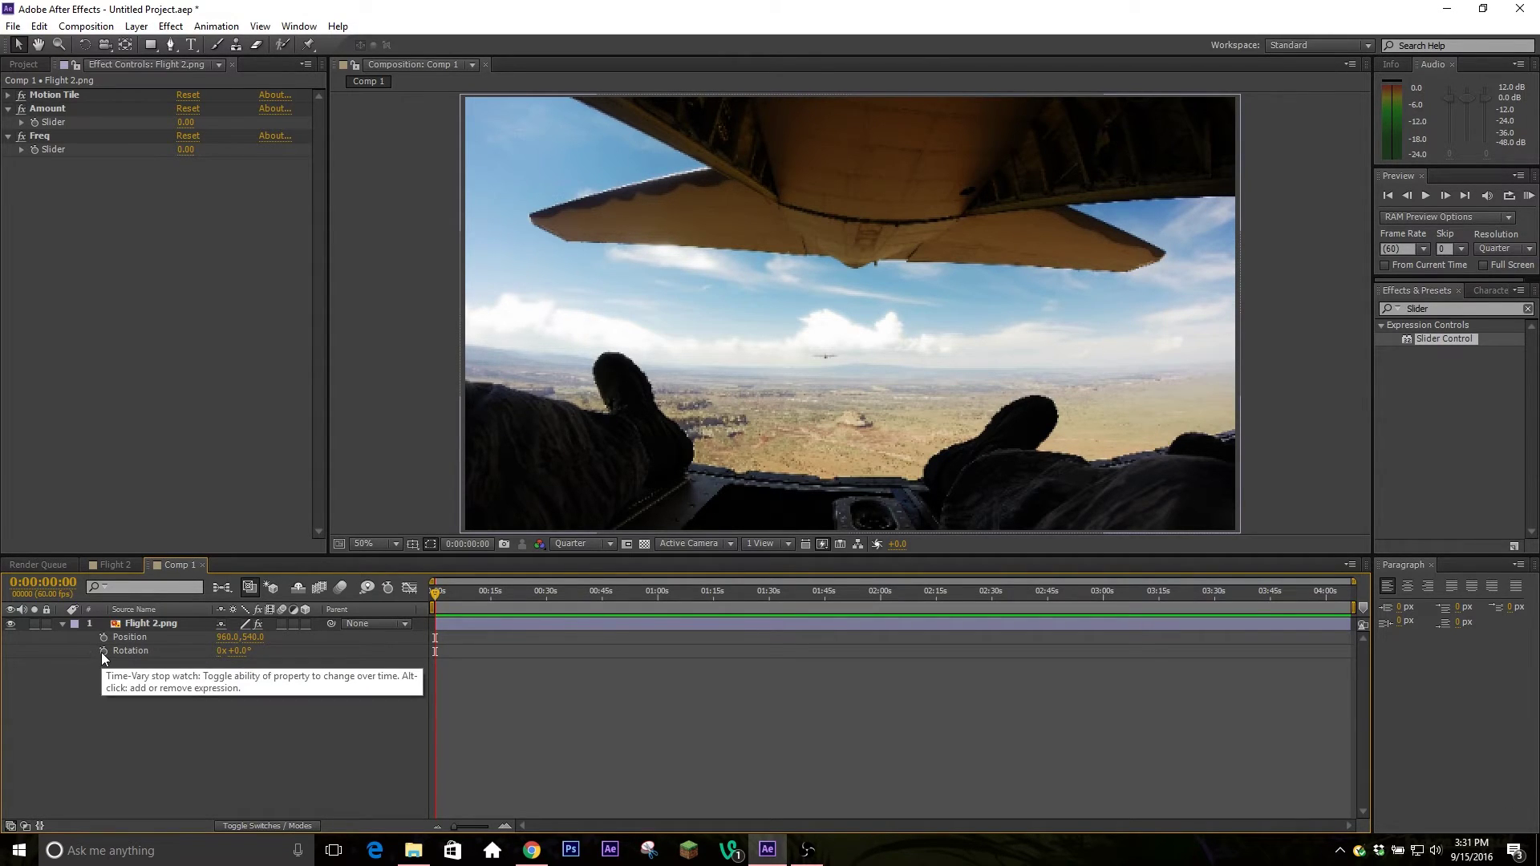
Add the expression wiggle(effect("Freq")("Slider"),effect("Amount")("Slider")) to the layer's Rotation, linking both sliders.
left_click(102, 651, "alt")
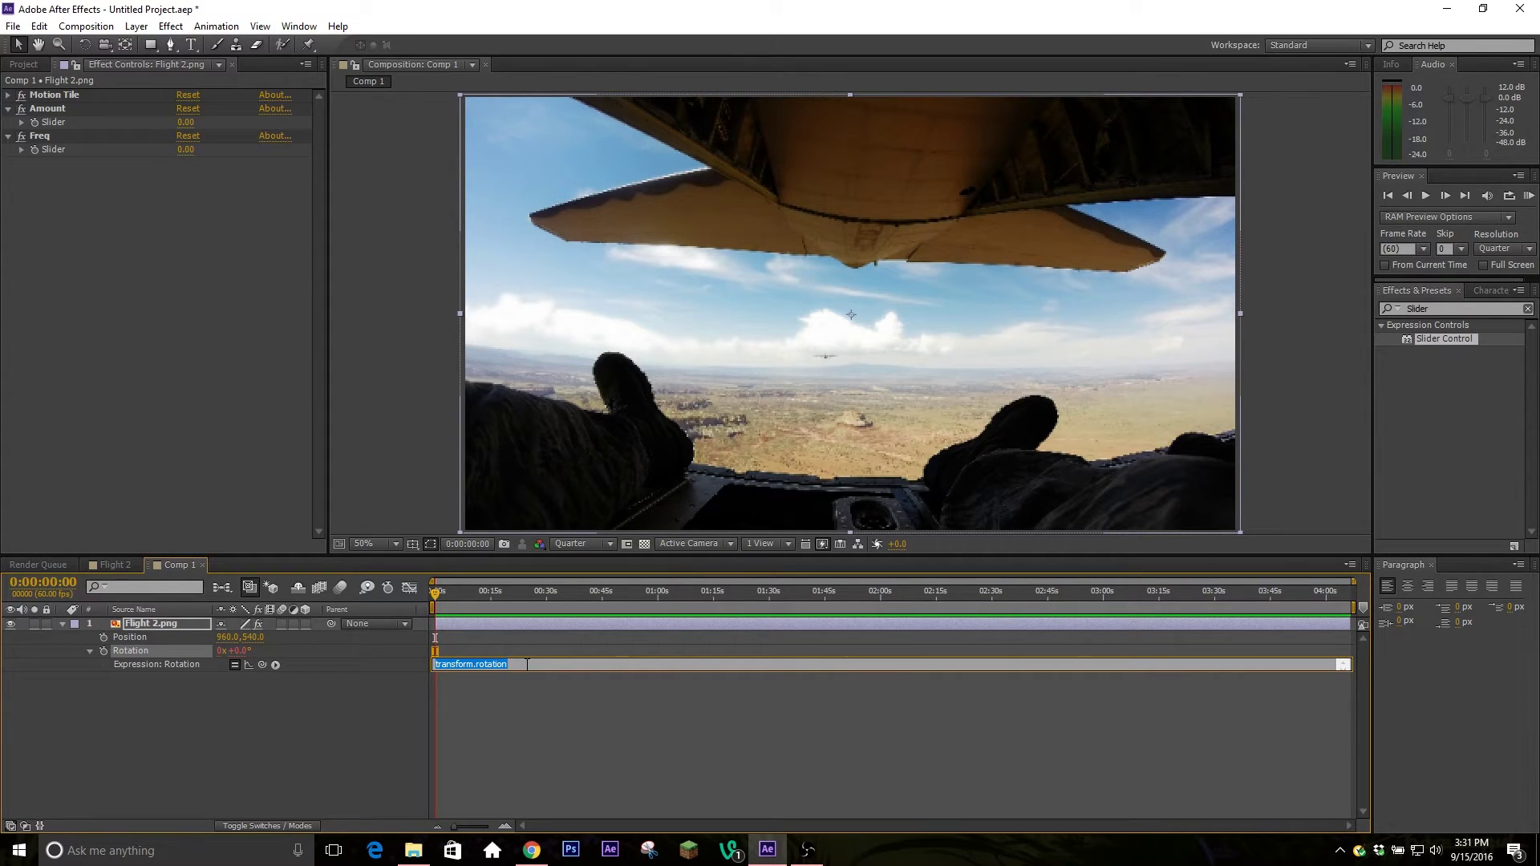
type("wiggle(")
left_click_drag(263, 667, 60, 150)
left_click_drag(261, 664, 54, 122)
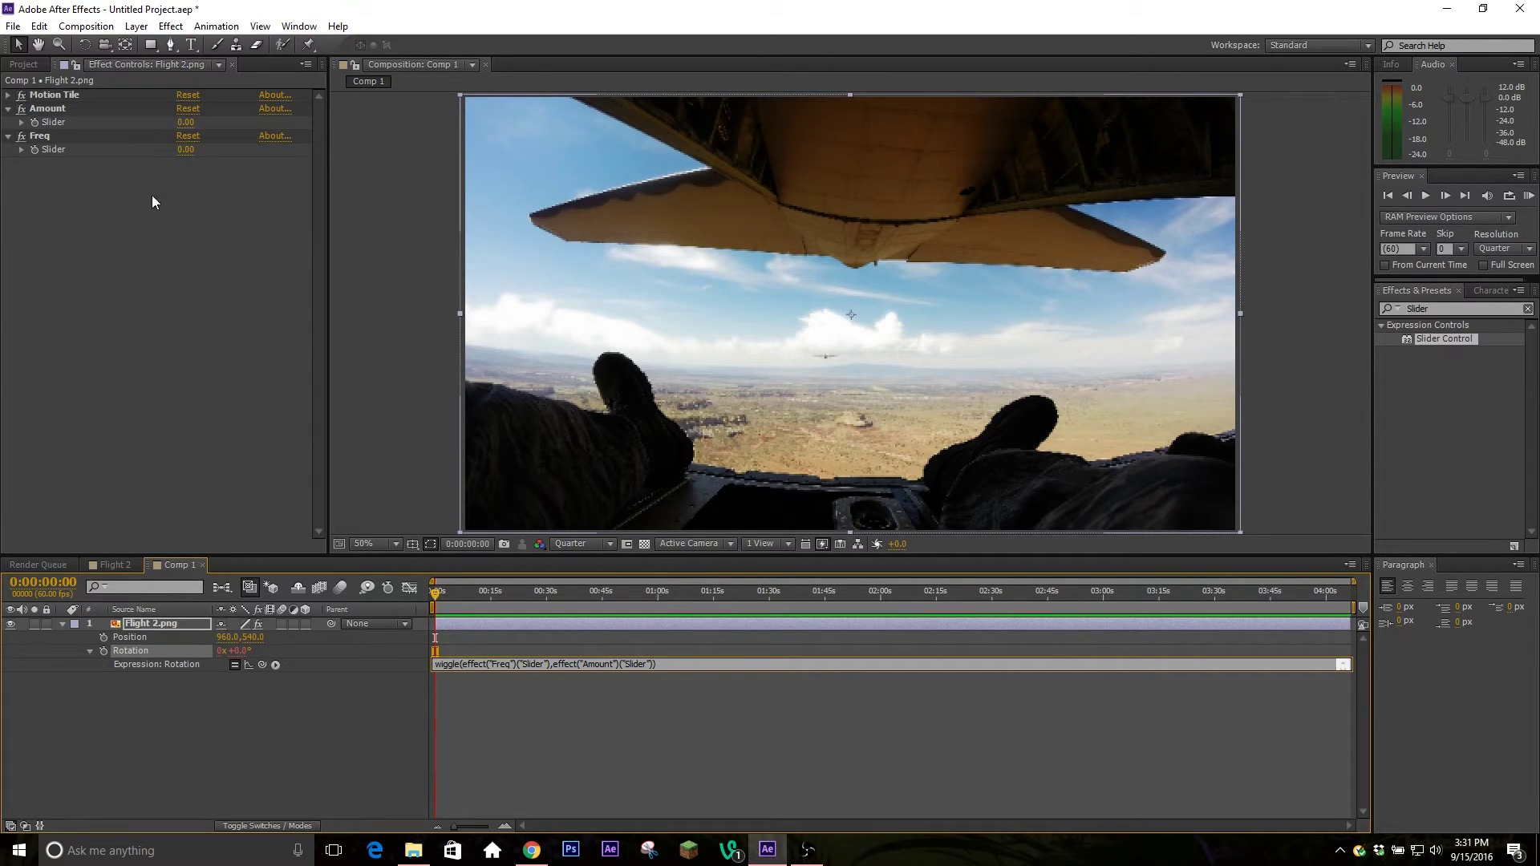
left_click(90, 136)
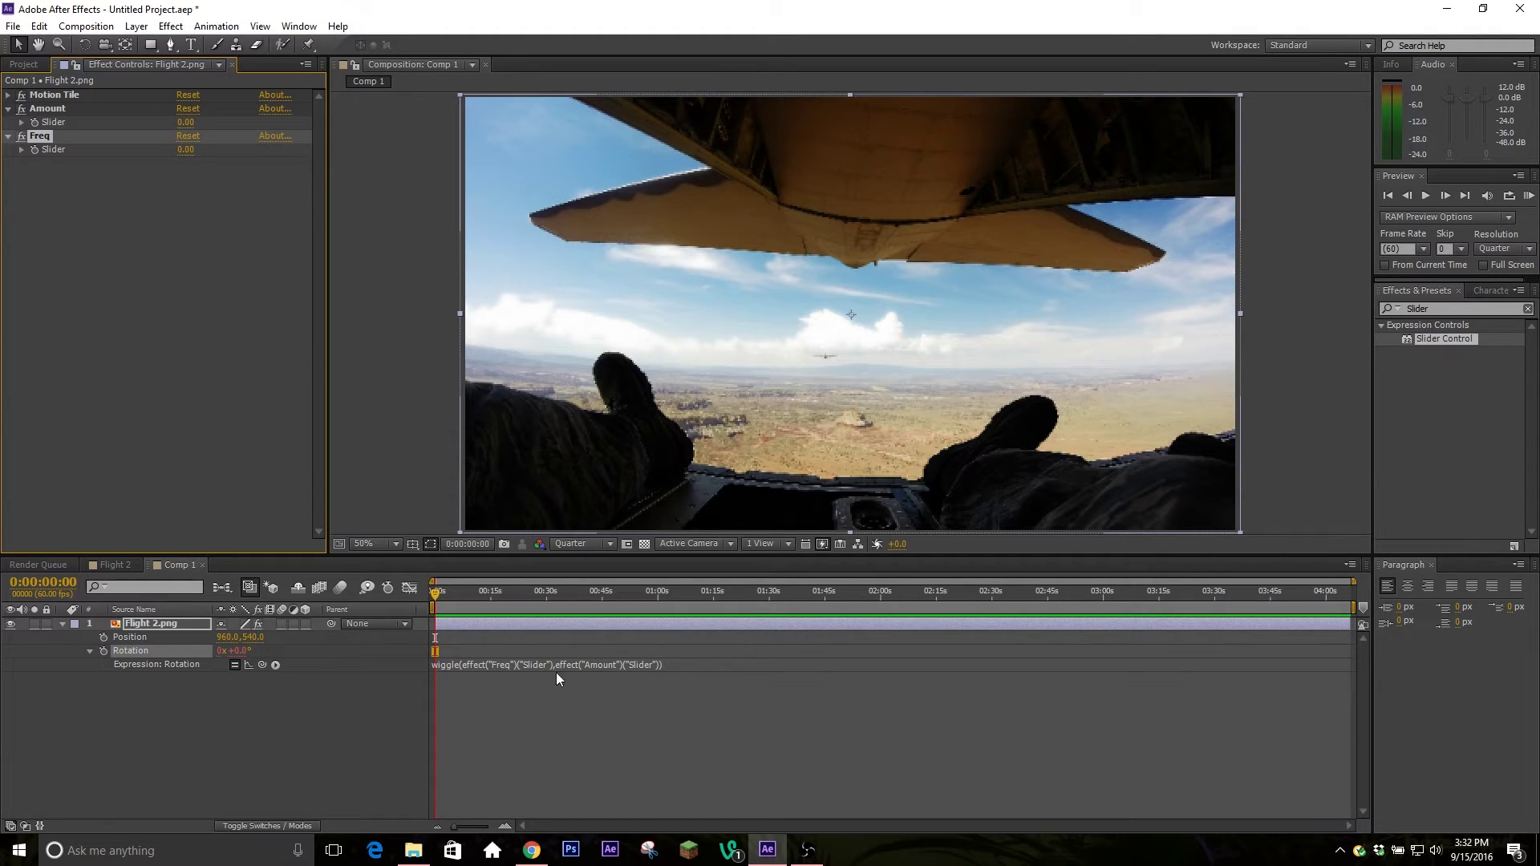
Add the expression wiggle(effect("Freq")("Slider"),4*effect("Amount")("Slider")) to the layer's Position, linking both sliders.
left_click(170, 640)
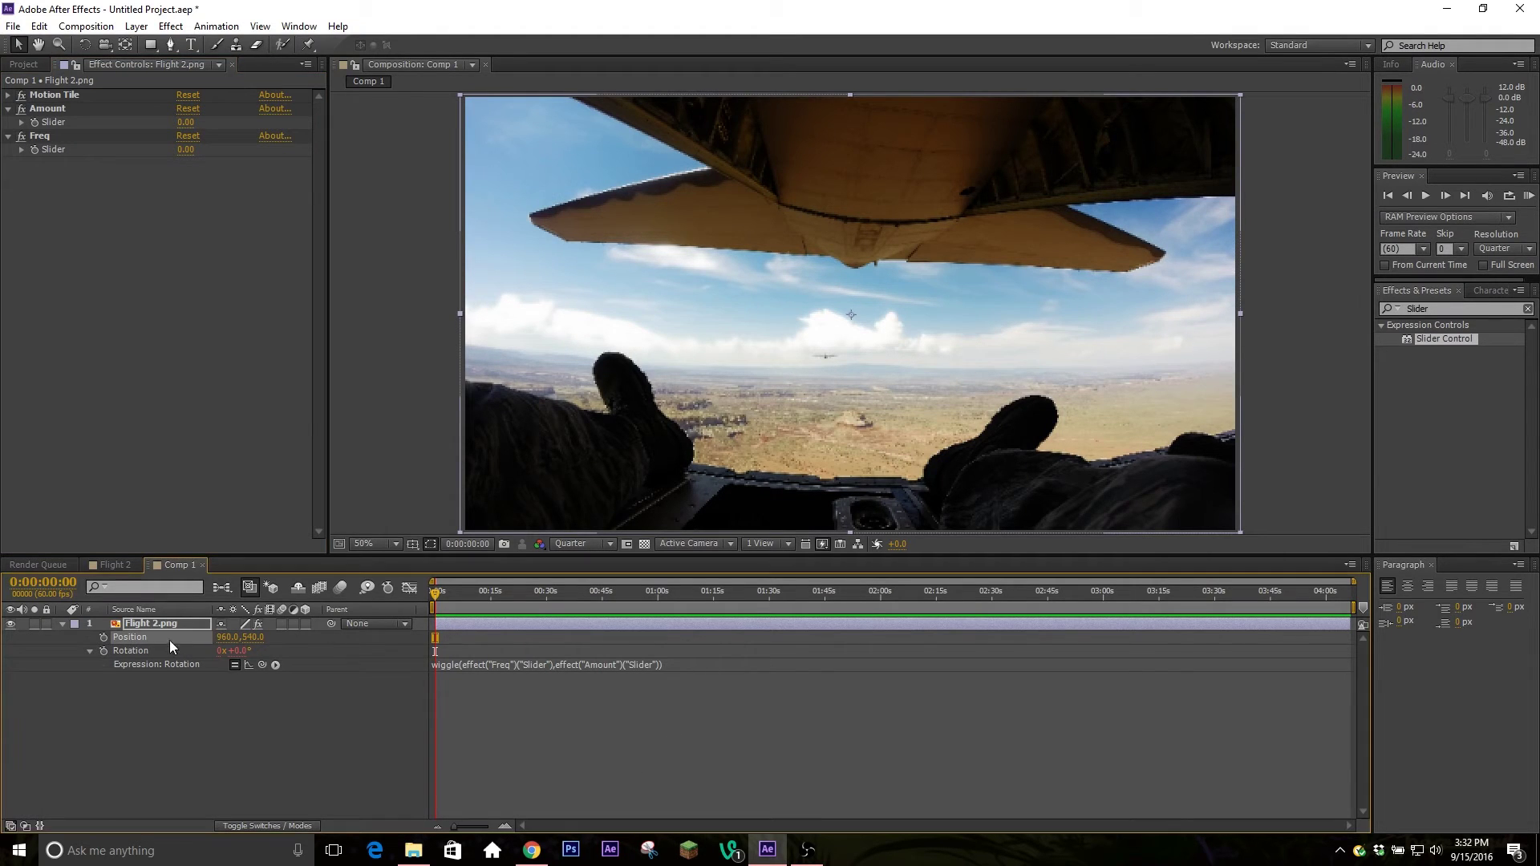
left_click(103, 637, "alt")
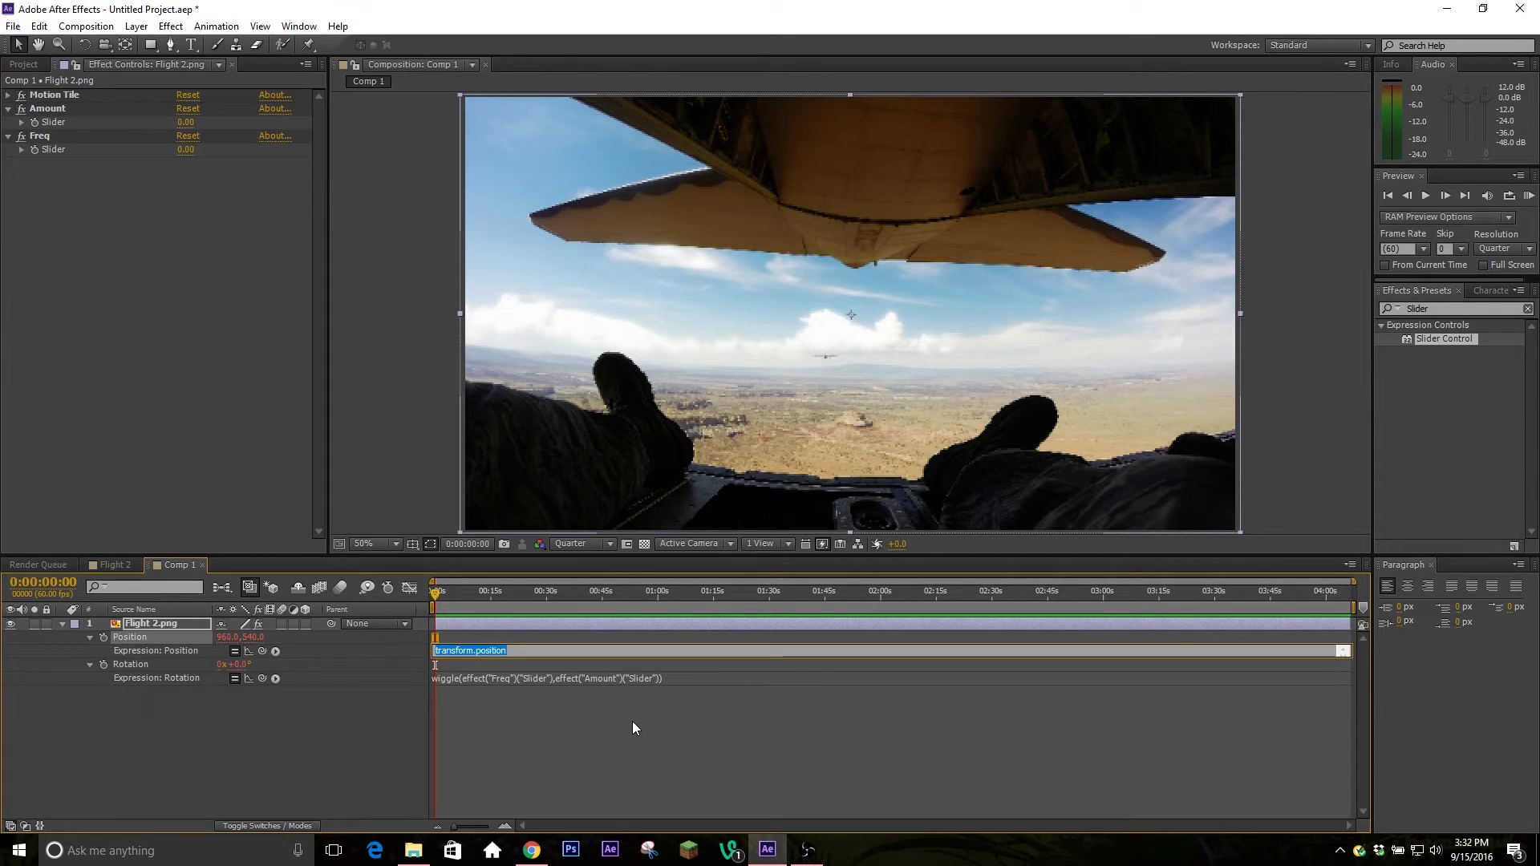
type("wiggle(")
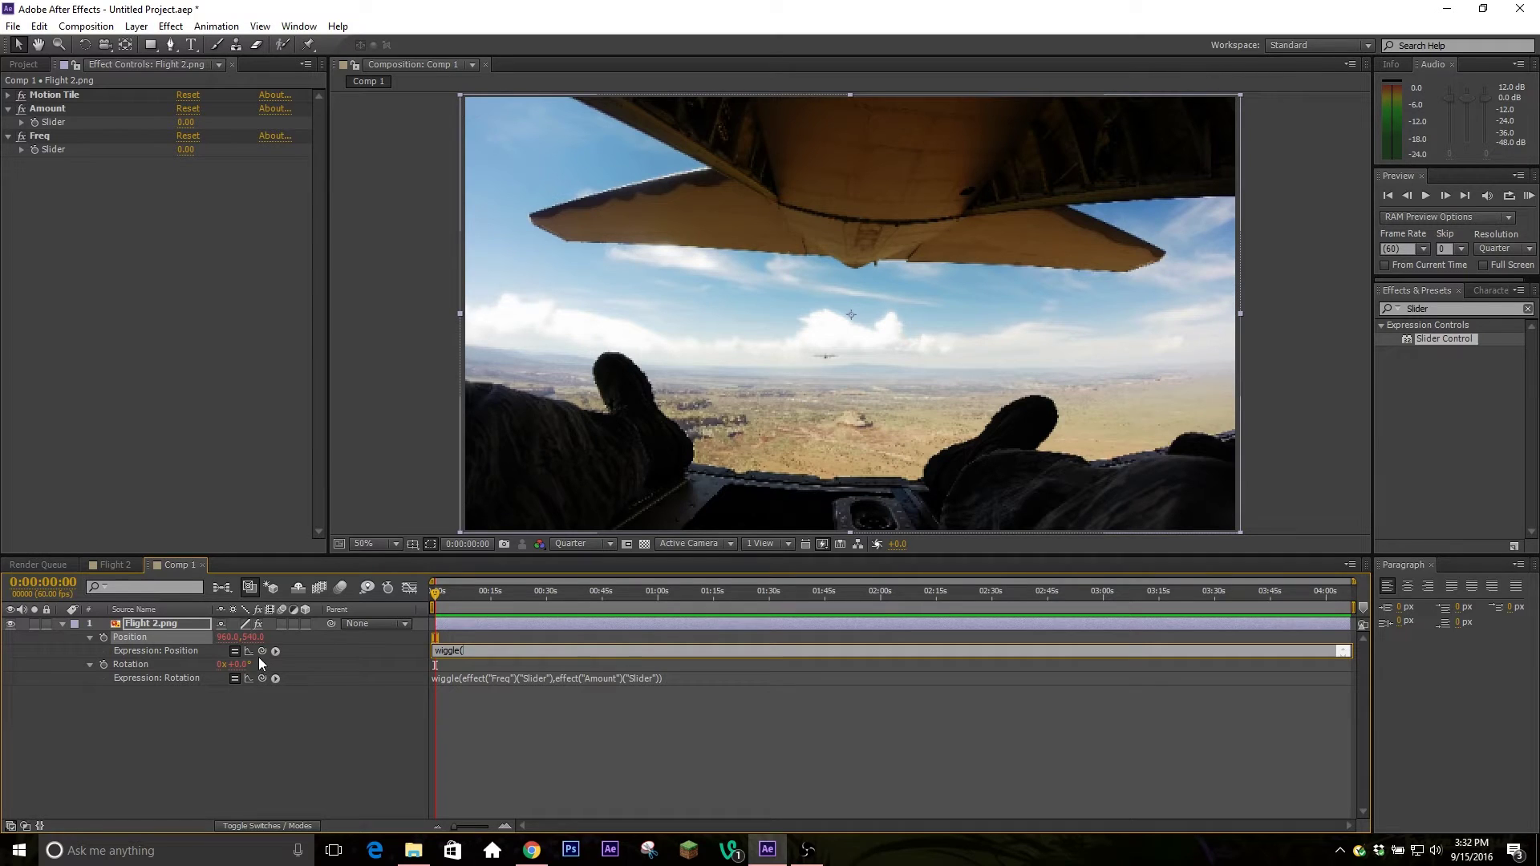
left_click_drag(261, 650, 60, 154)
type("4*")
double_click(569, 650)
left_click_drag(261, 651, 77, 122)
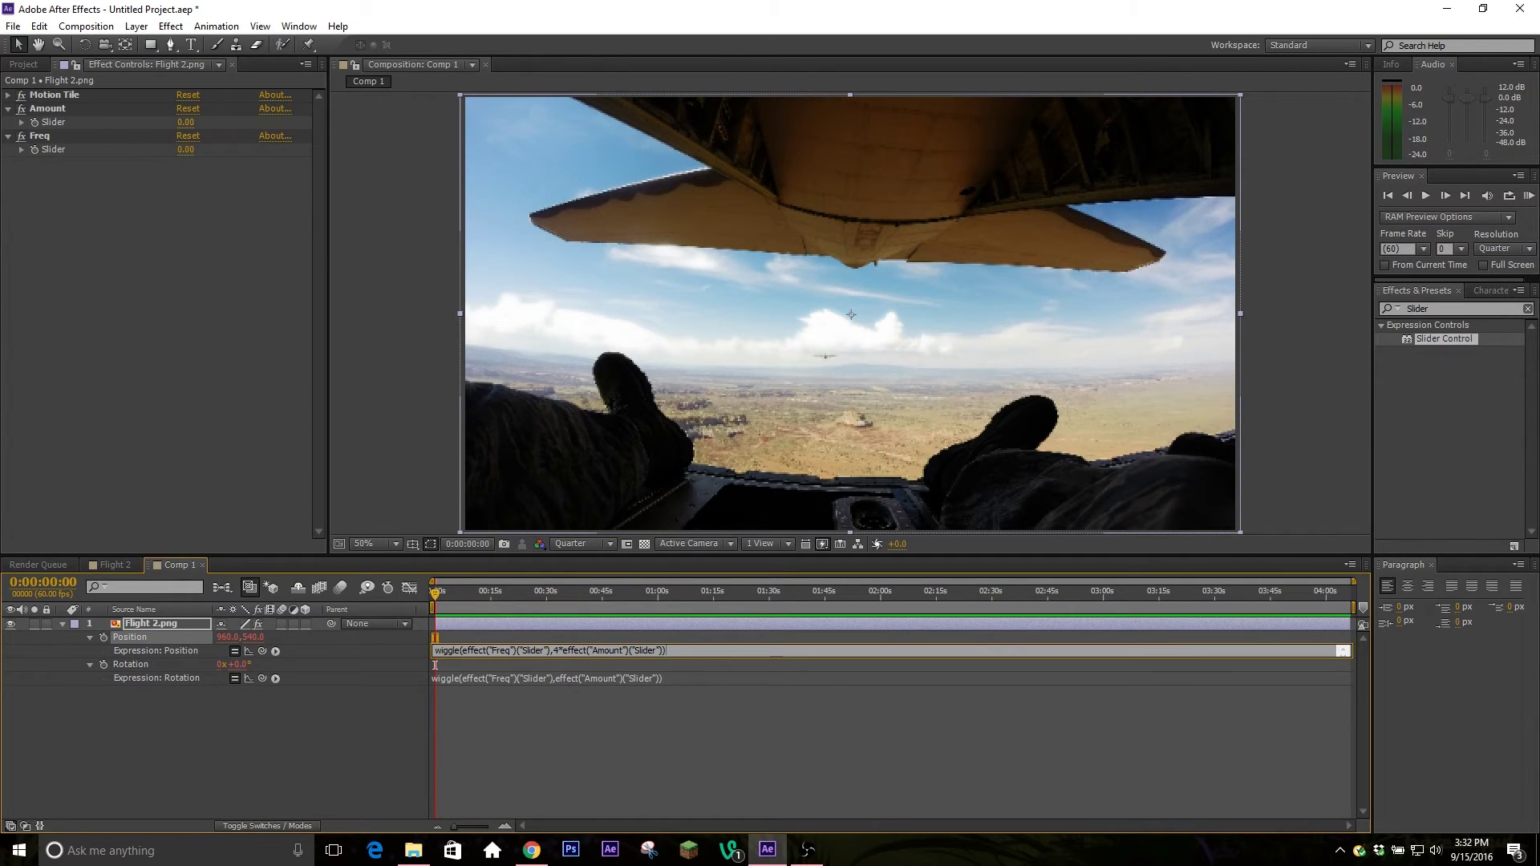
type(")")
left_click(628, 736)
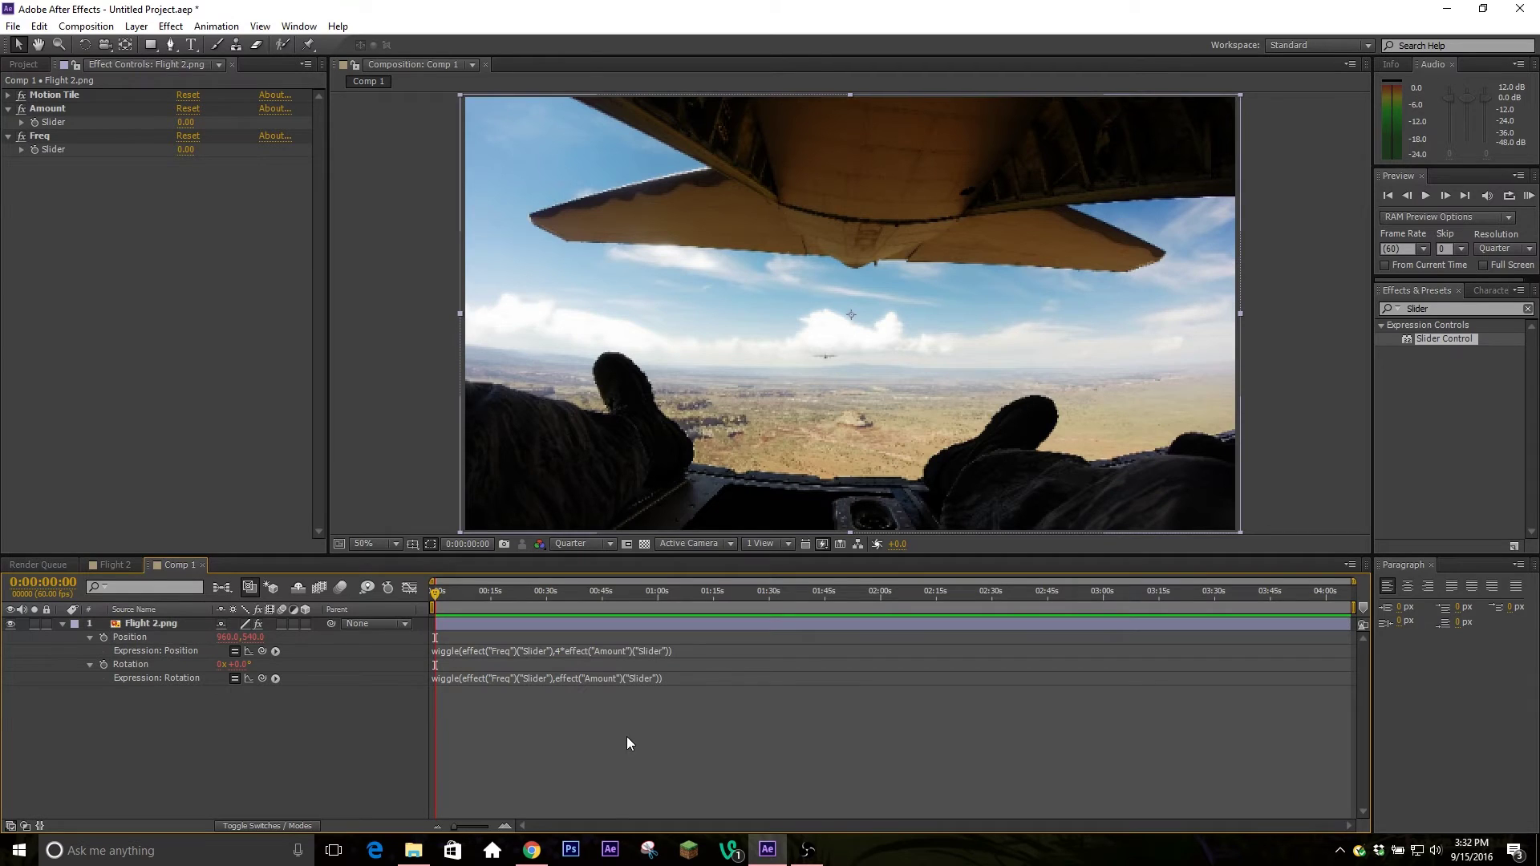
left_click_drag(434, 600, 404, 652)
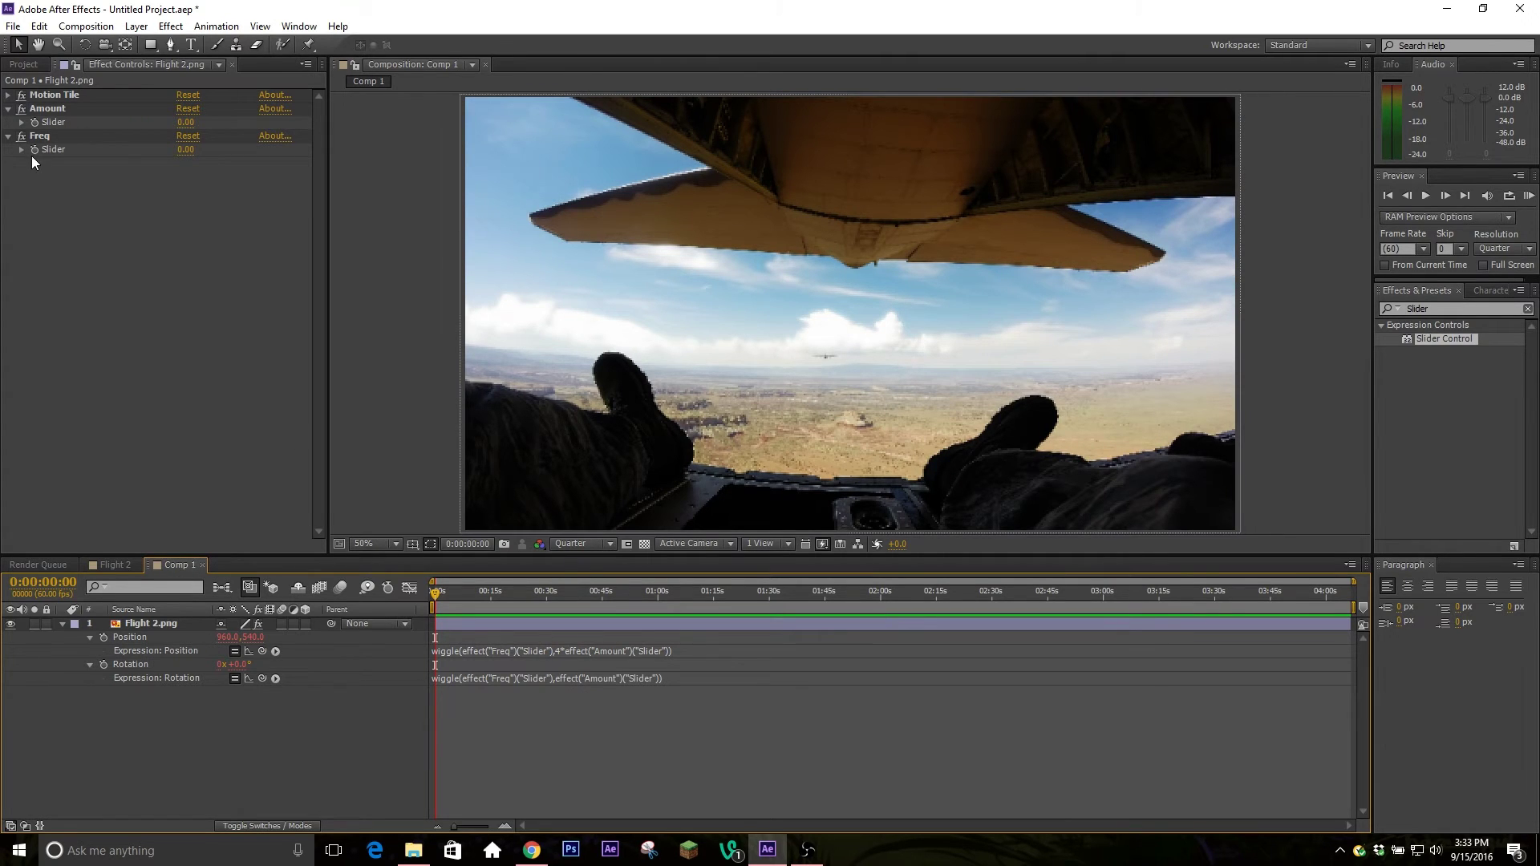
Set the Freq slider to 2 and the Amount slider to 5, and start a RAM preview of the shake.
left_click(191, 151)
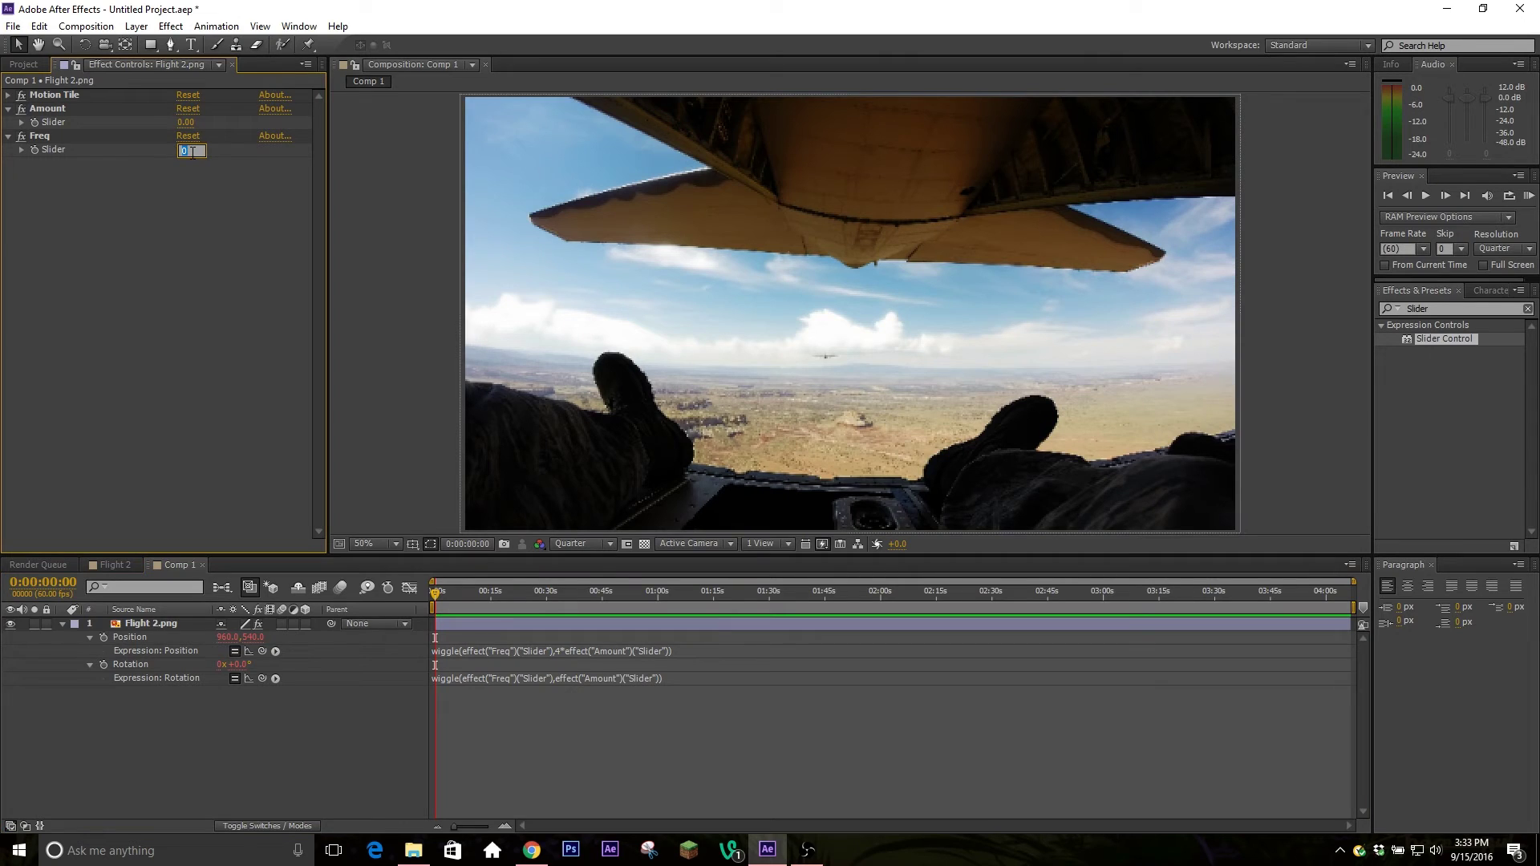
type("2")
key("Return")
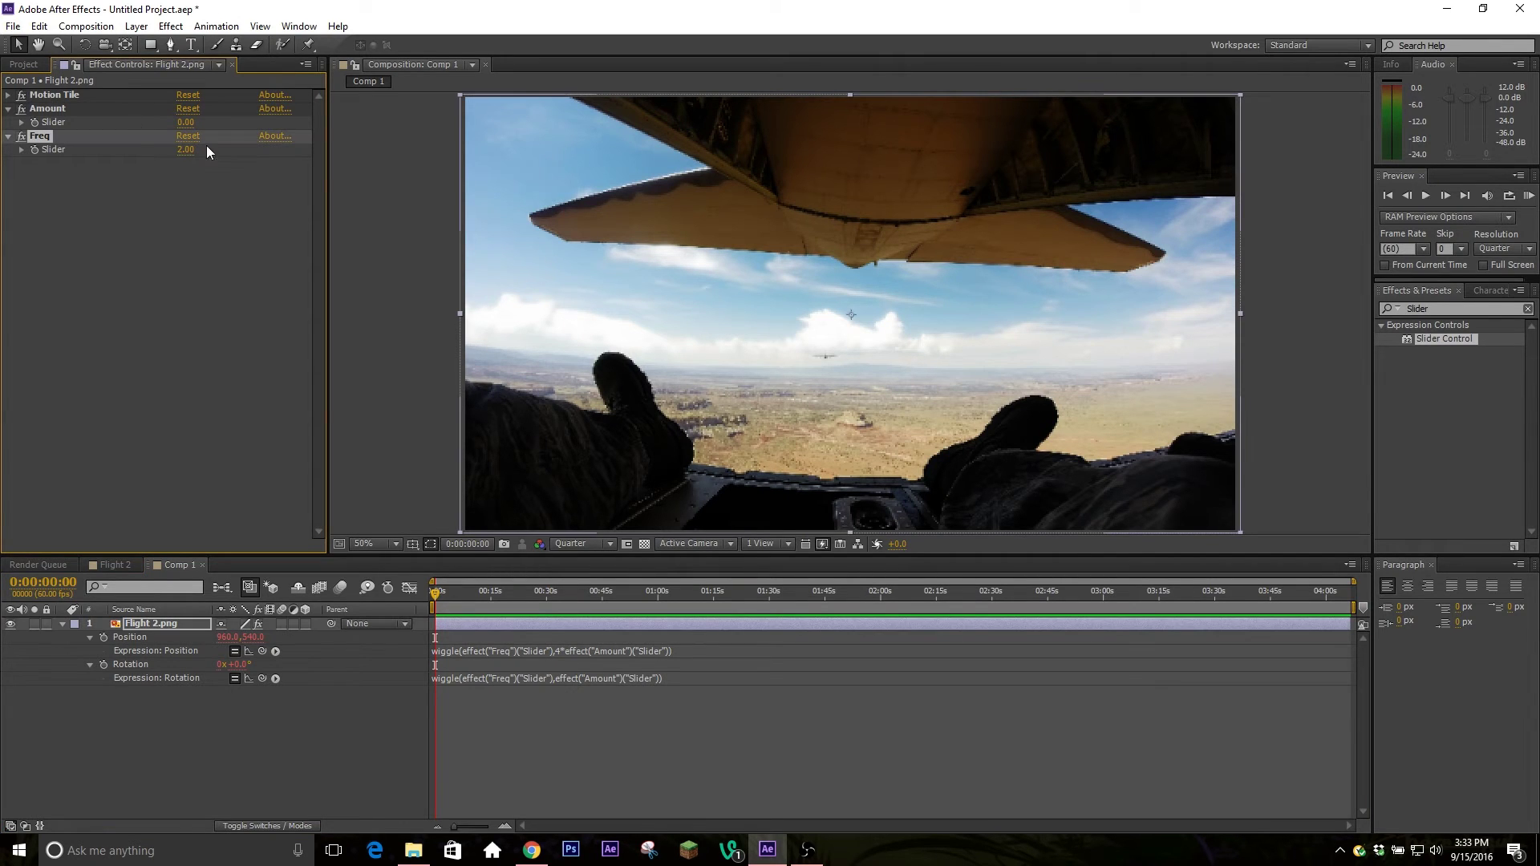
left_click(185, 124)
type("5")
key("Return")
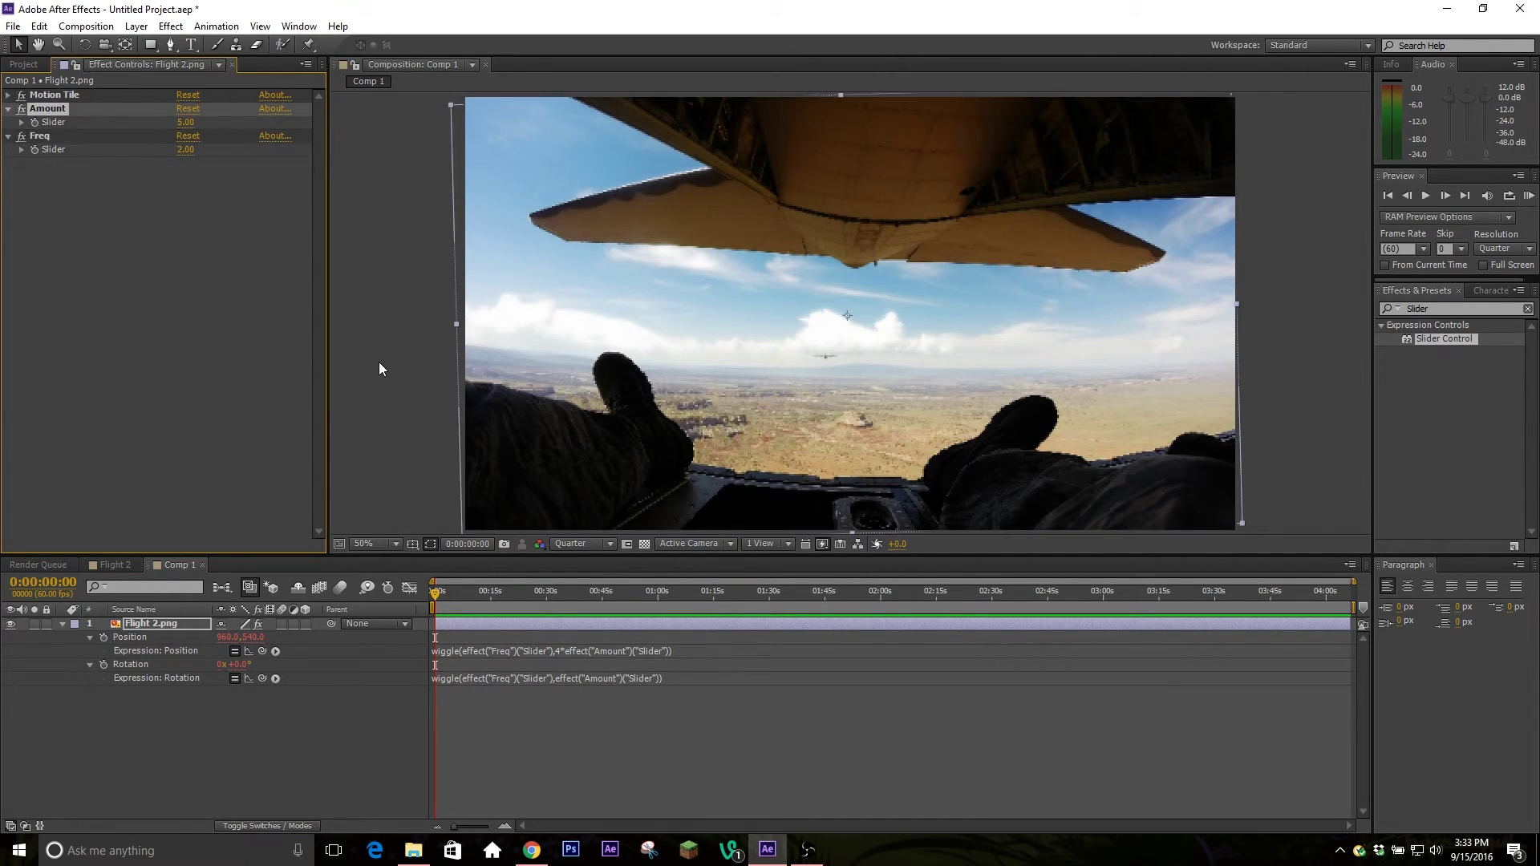
left_click(1529, 197)
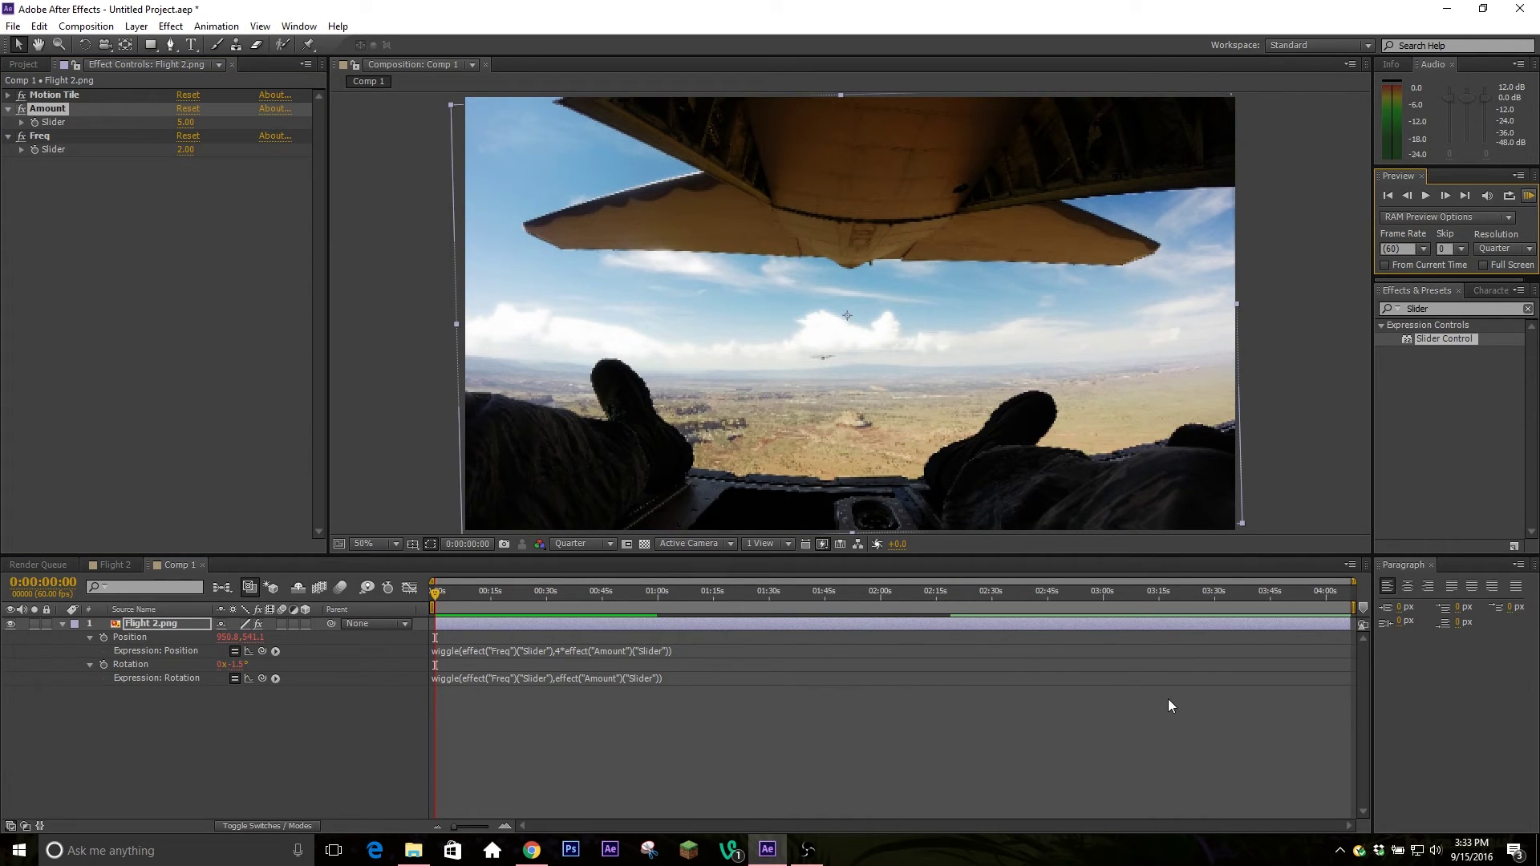
Play a RAM preview of the camera shake and stop it.
left_click(1529, 195)
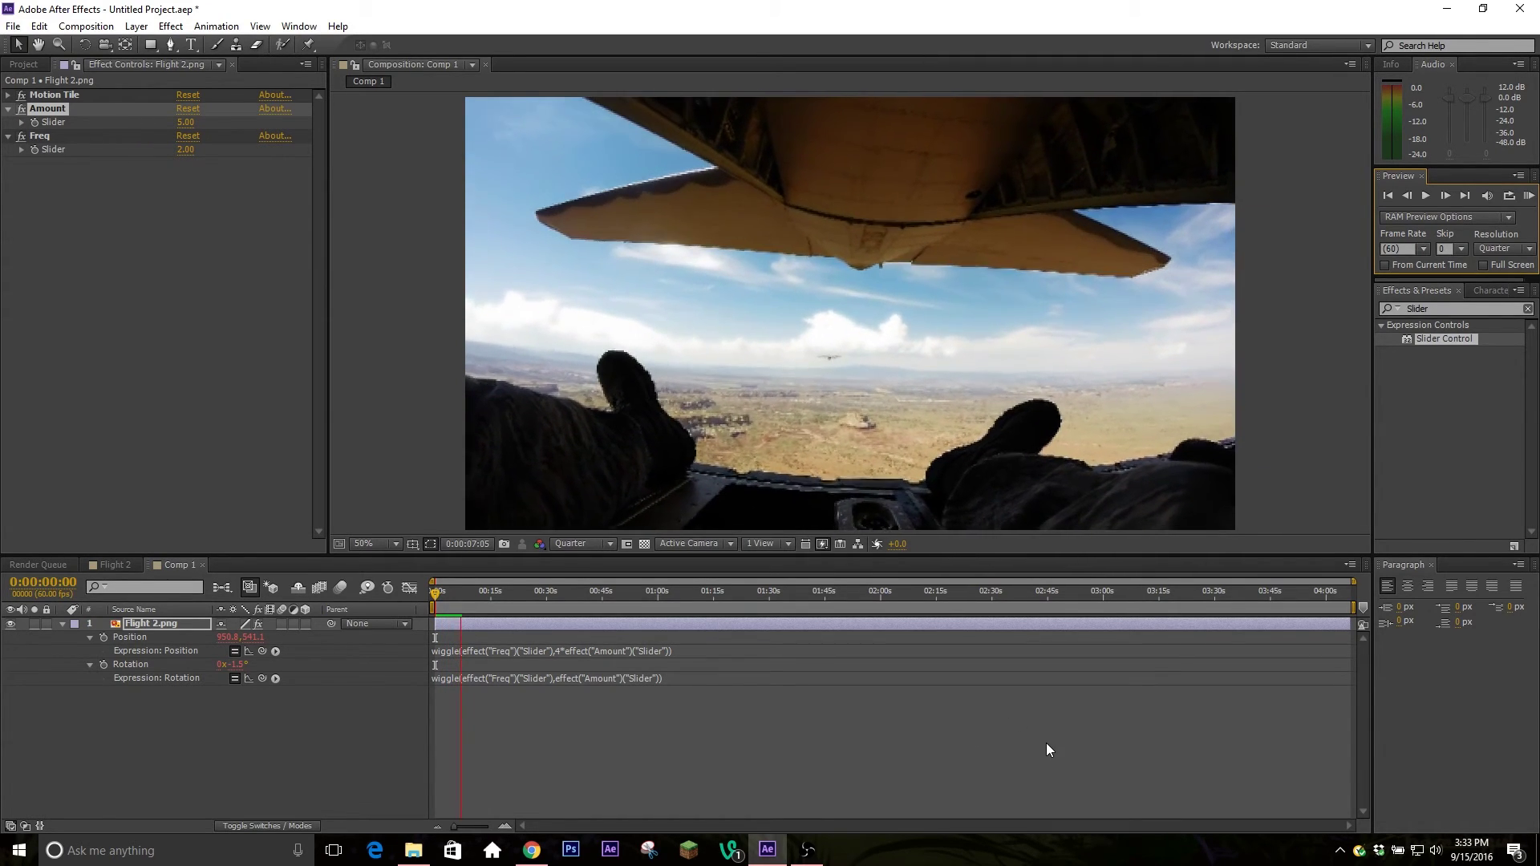
left_click(822, 702)
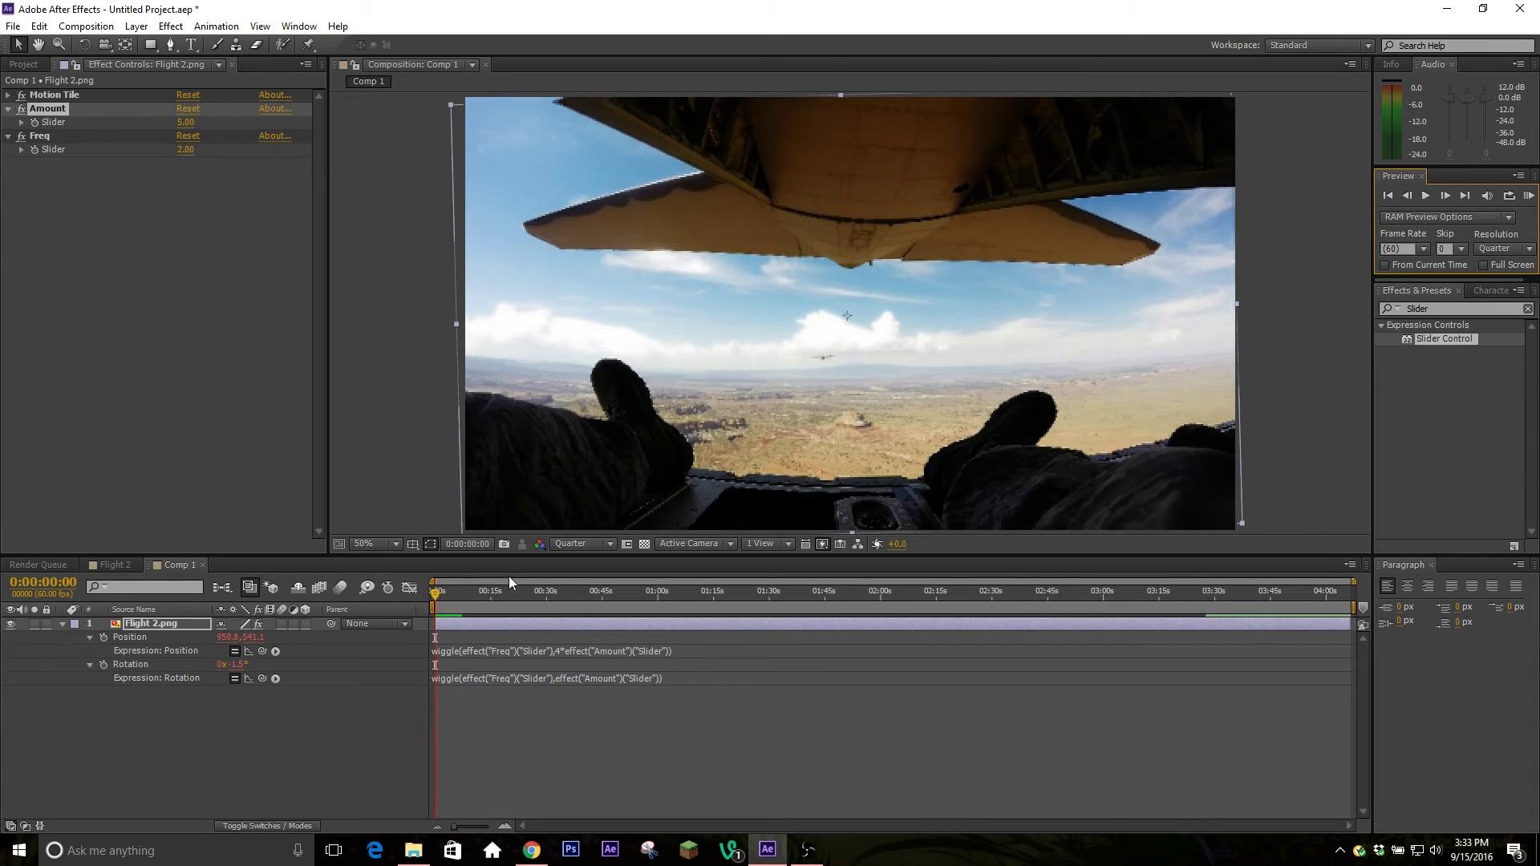
Find the Levels effect and apply it to the Flight 2.png layer below the Freq slider.
key("equal")
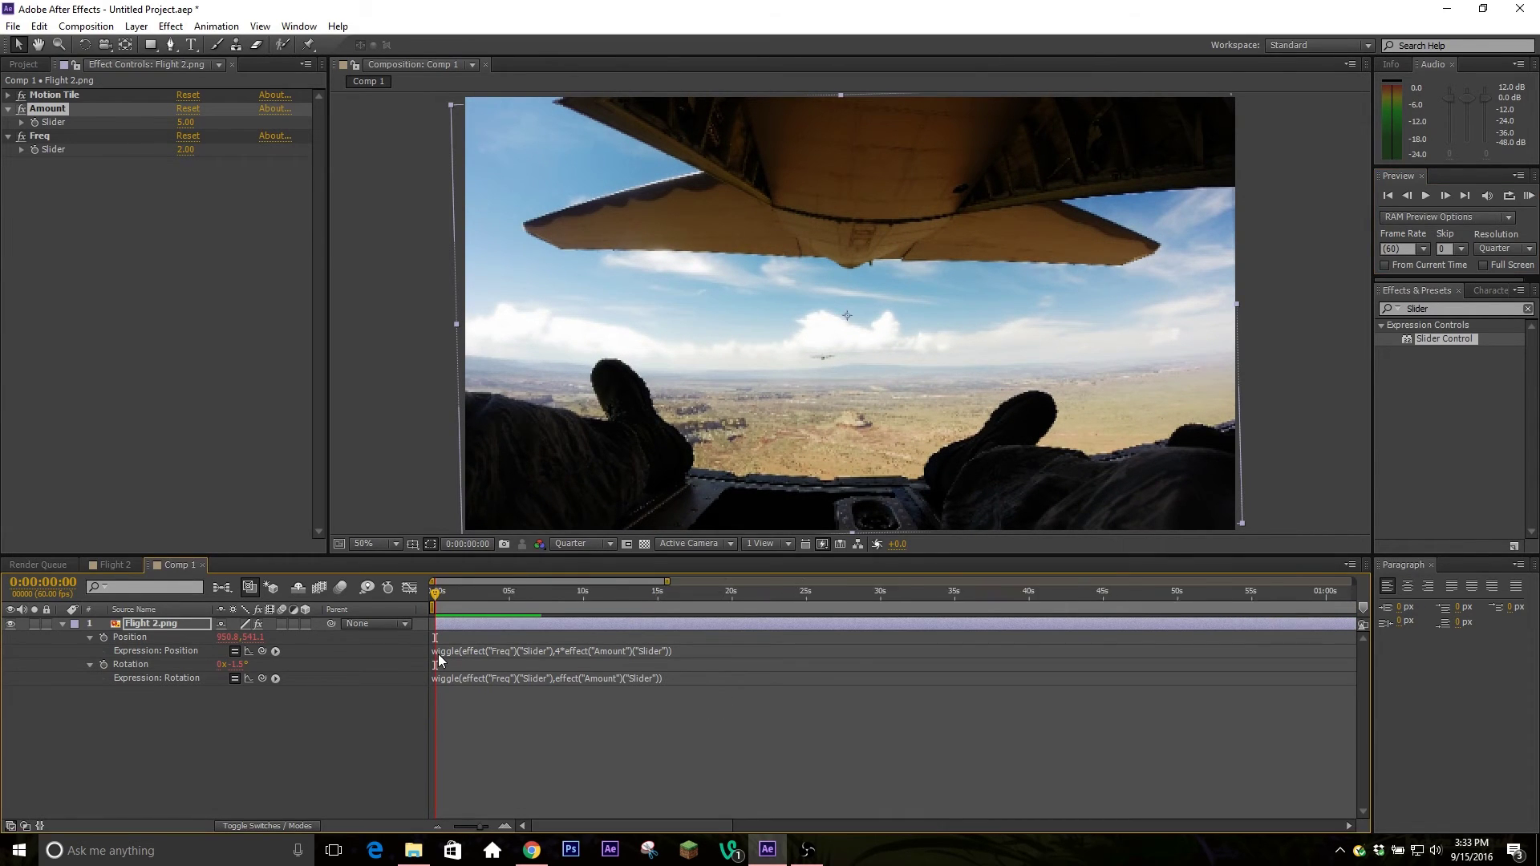
key("equal")
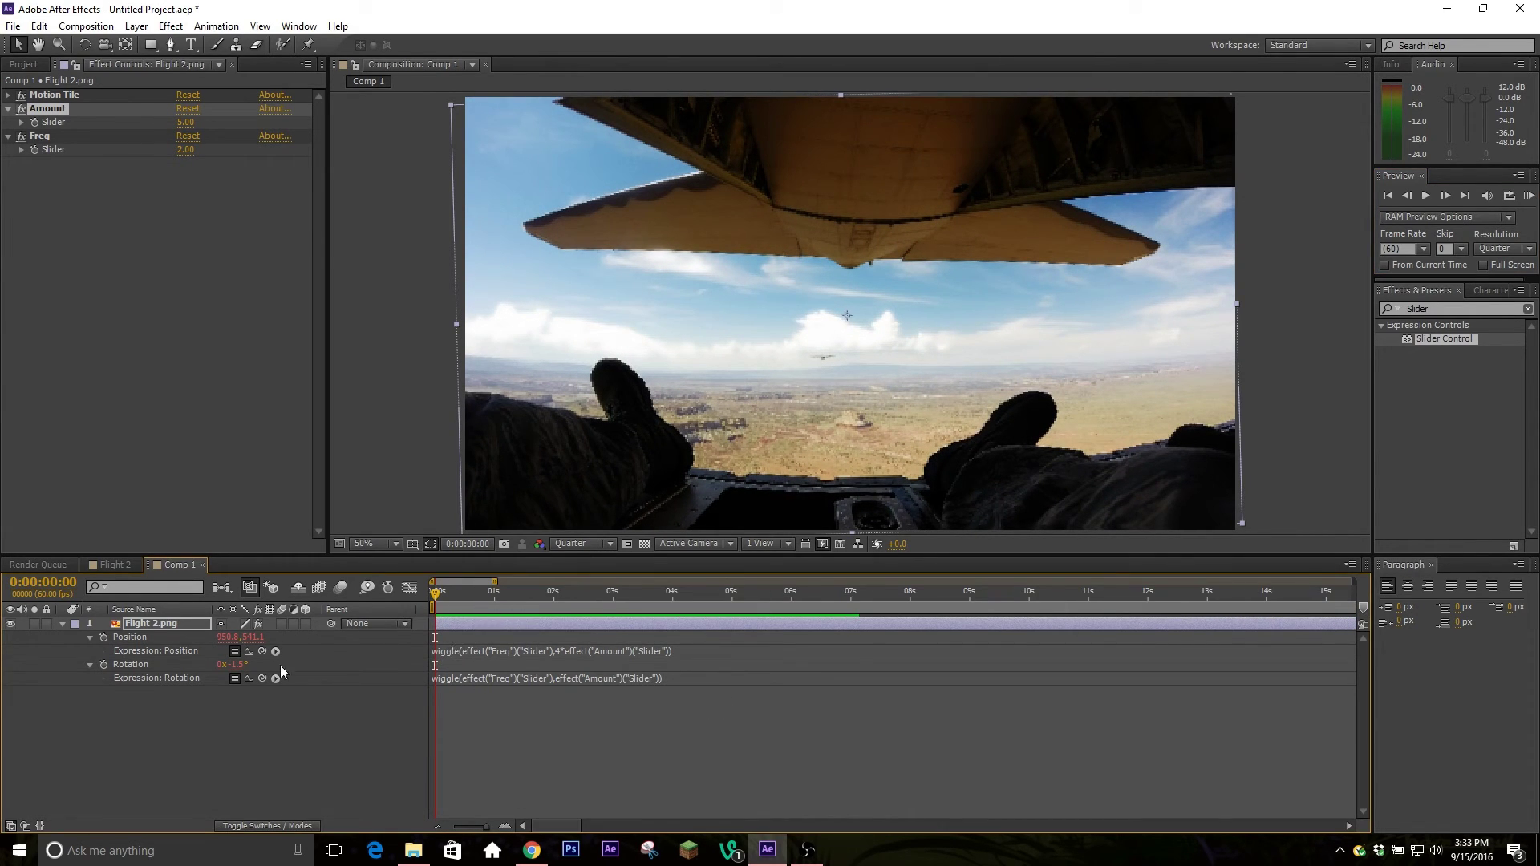
left_click(1446, 293)
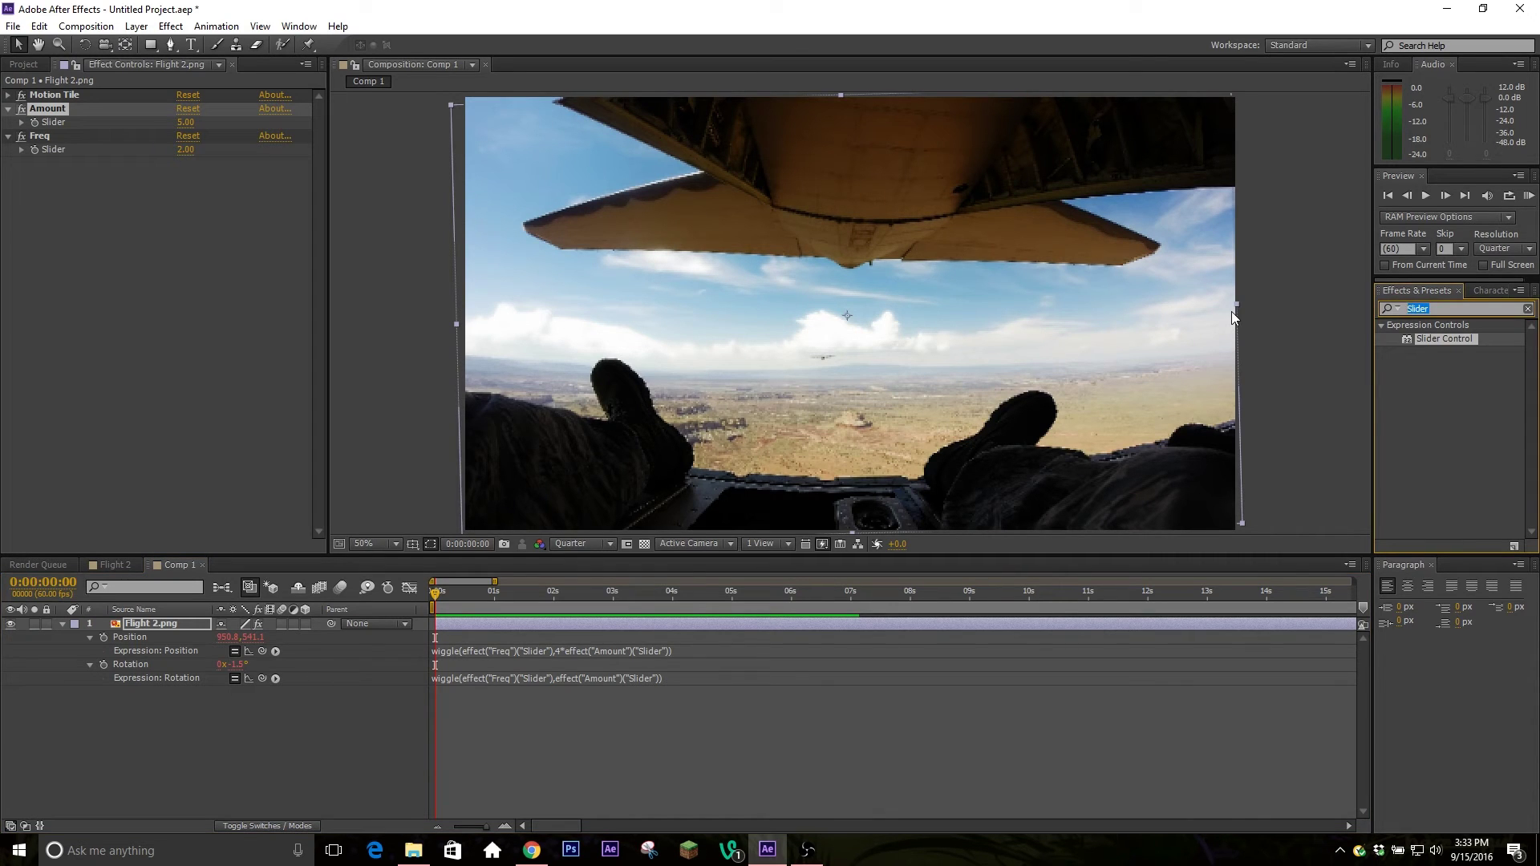
type("Level")
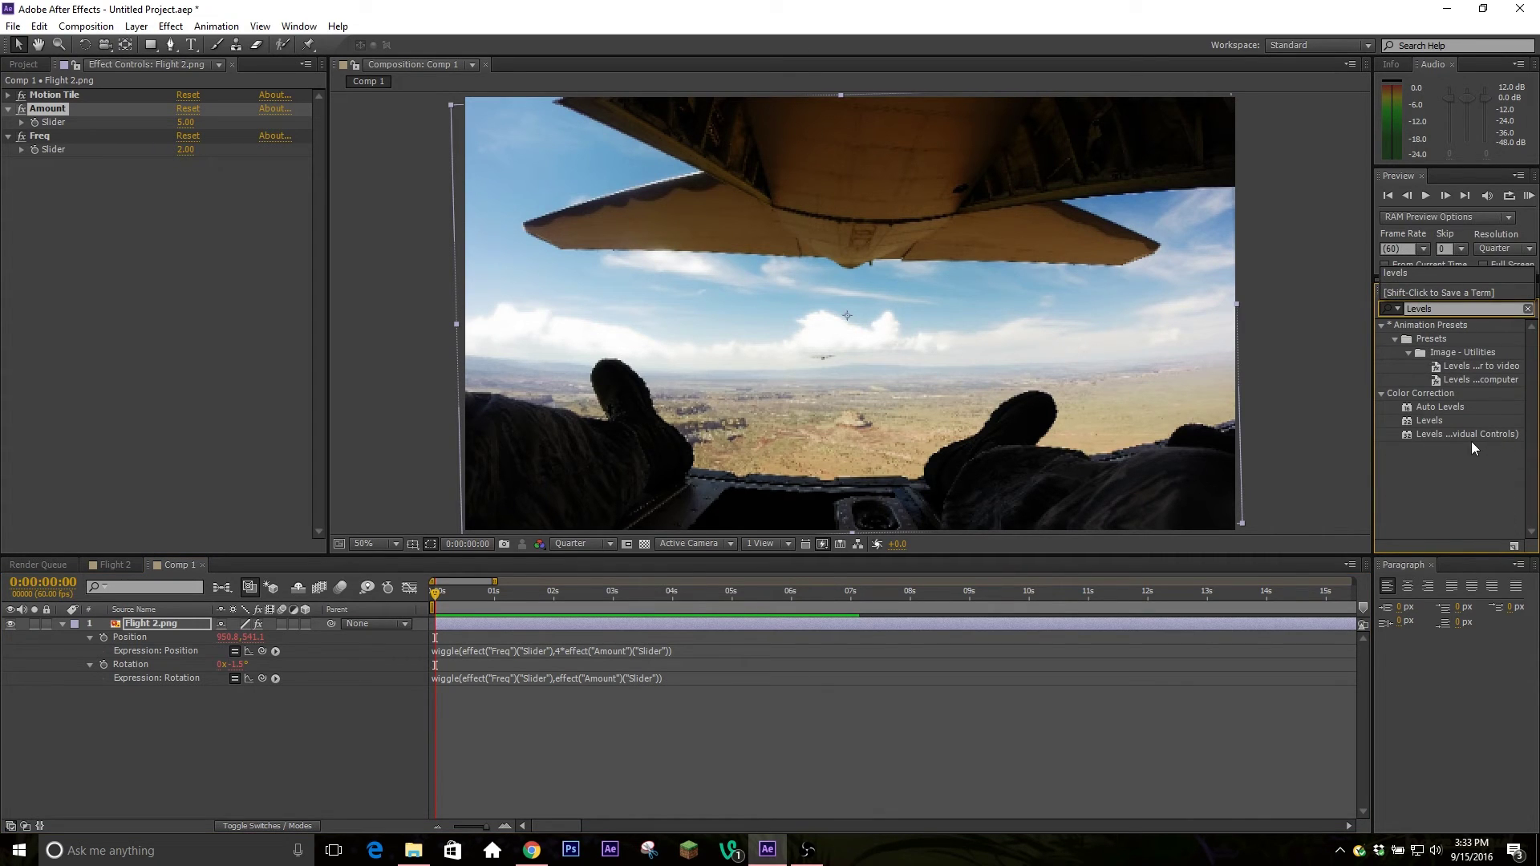
type("s")
left_click_drag(1426, 419, 41, 398)
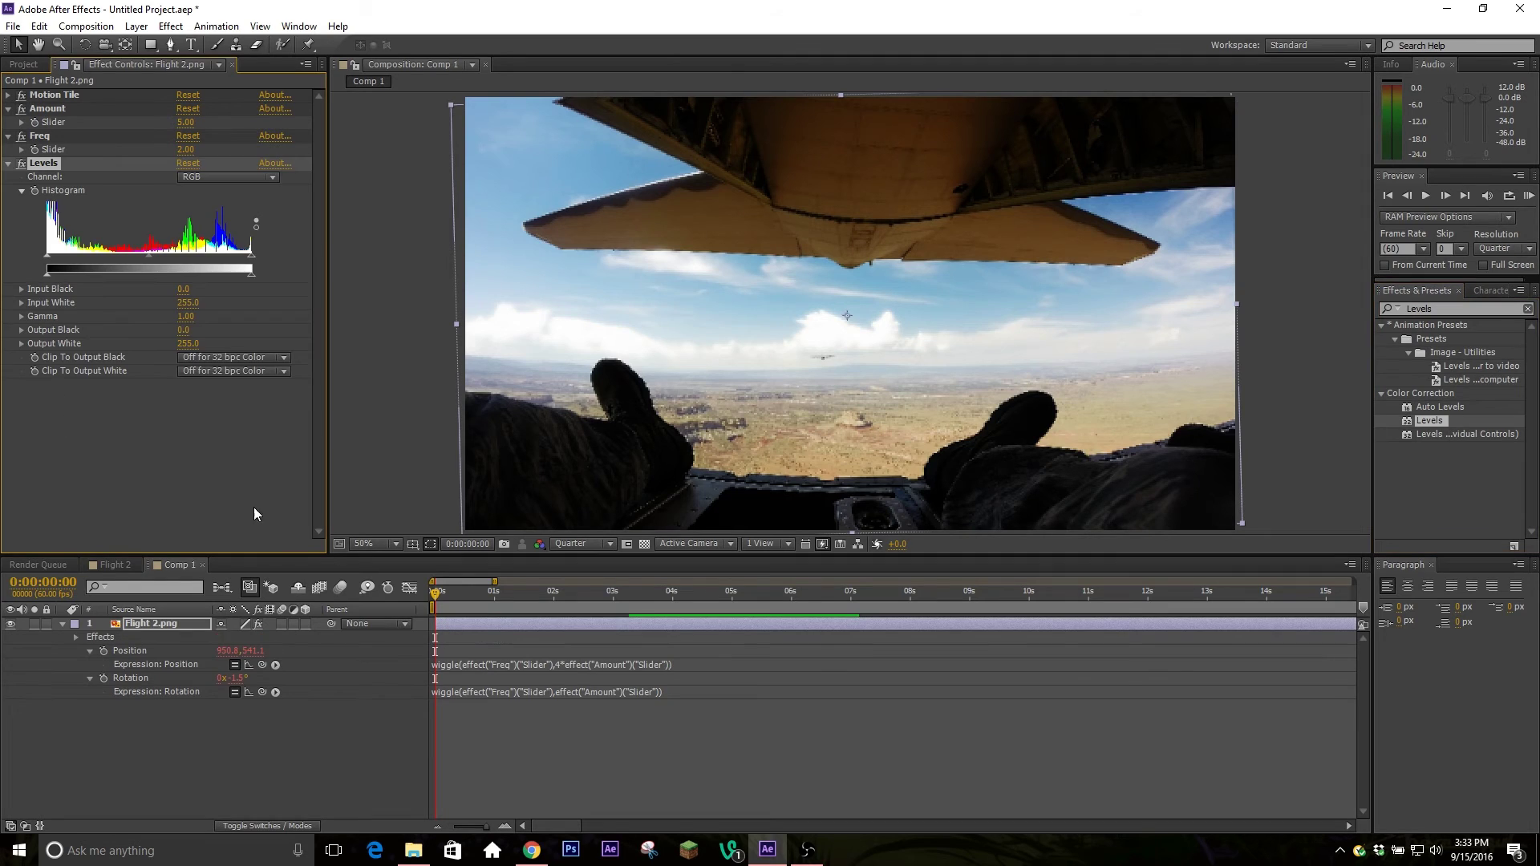
Show the layer's Scale and Levels properties in the timeline and set starting keyframes for Scale and Histogram at 0:00:00:00.
key("shift+s")
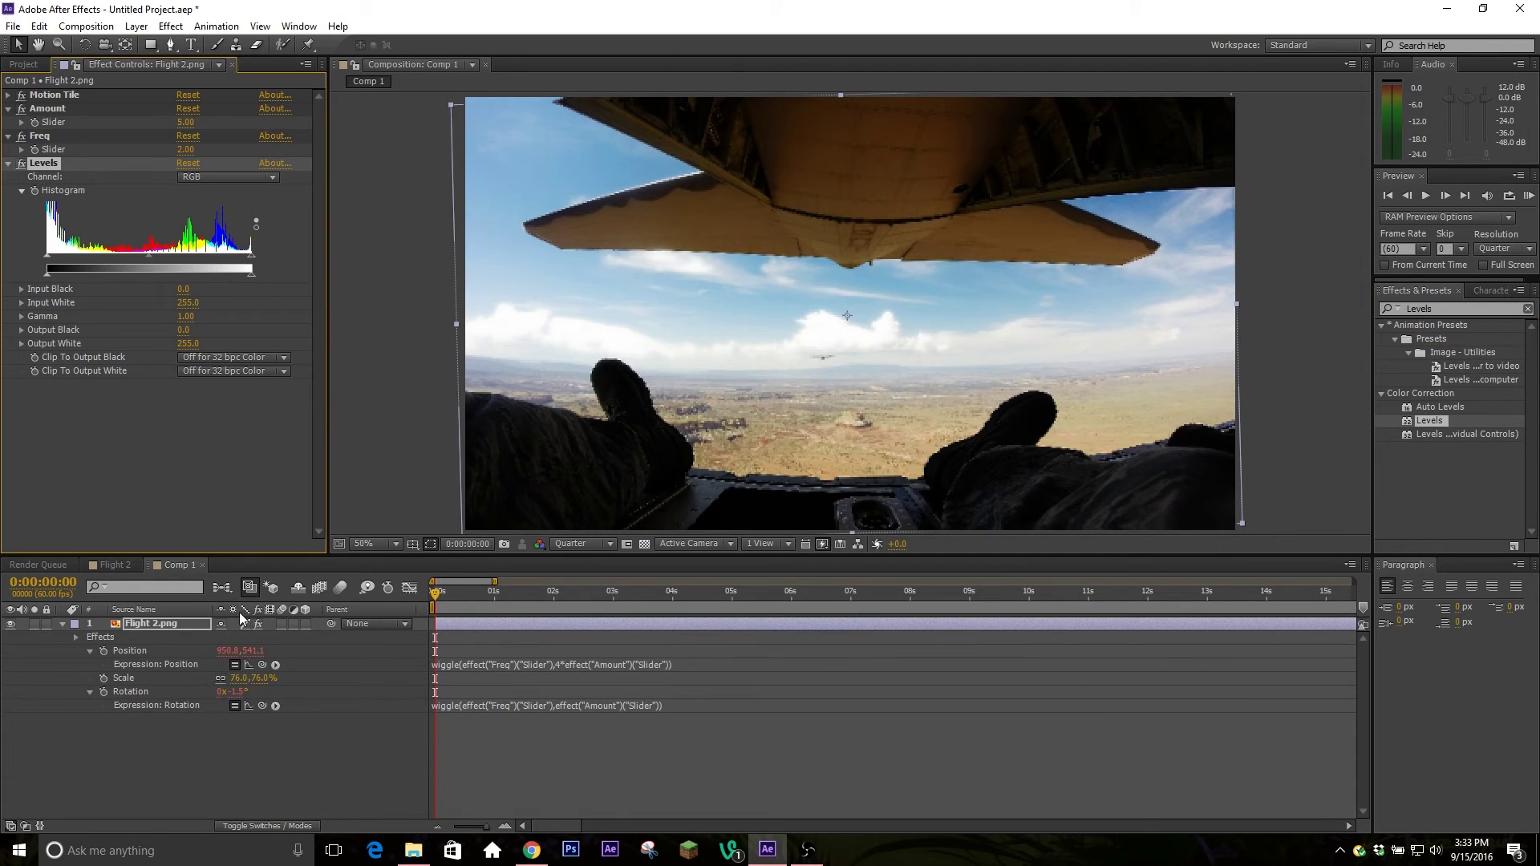
left_click(77, 637)
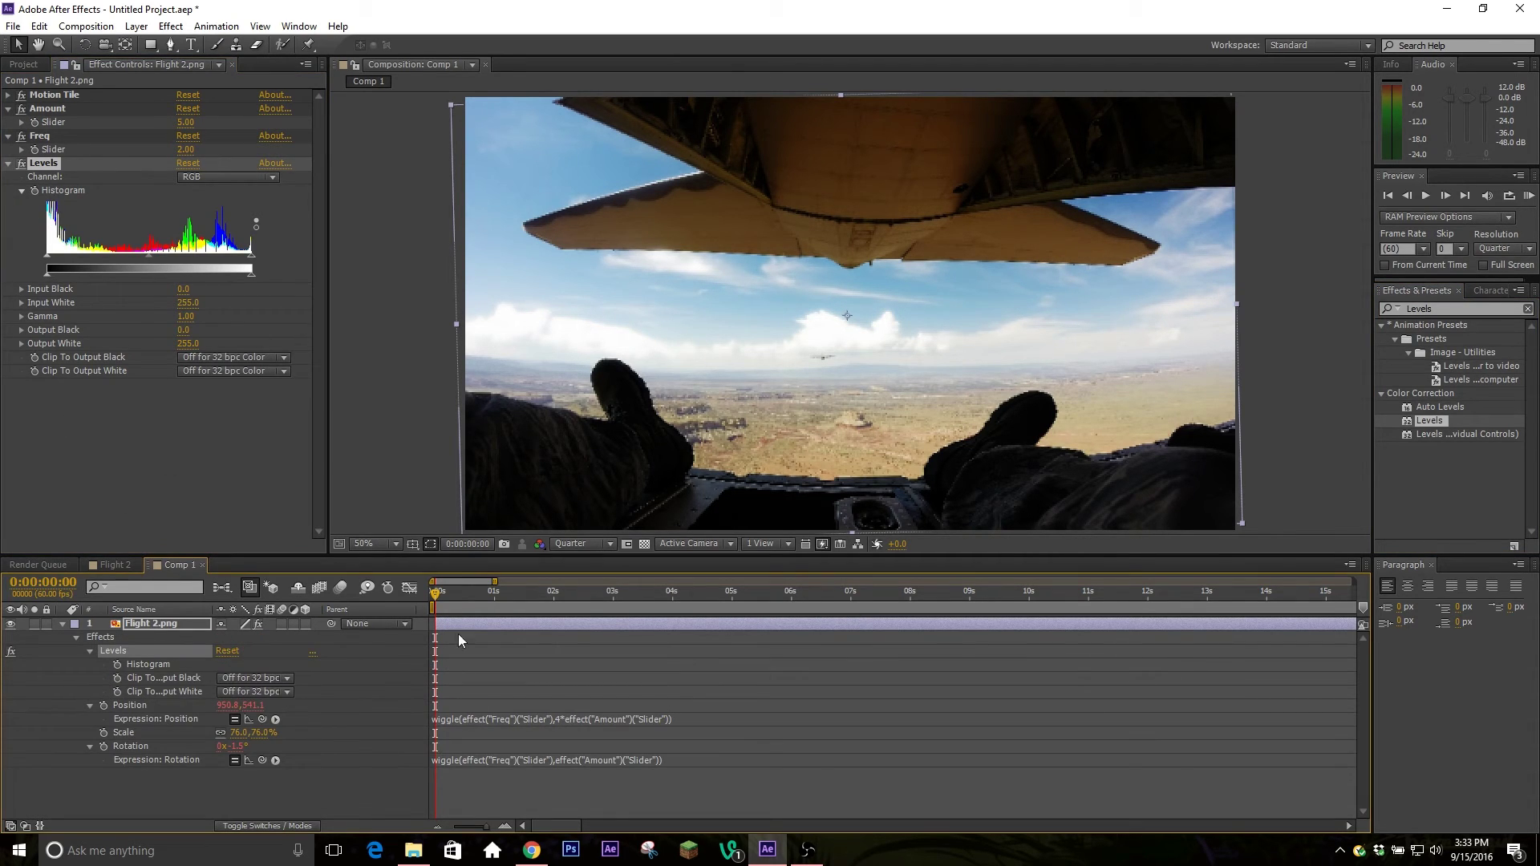
left_click(103, 732)
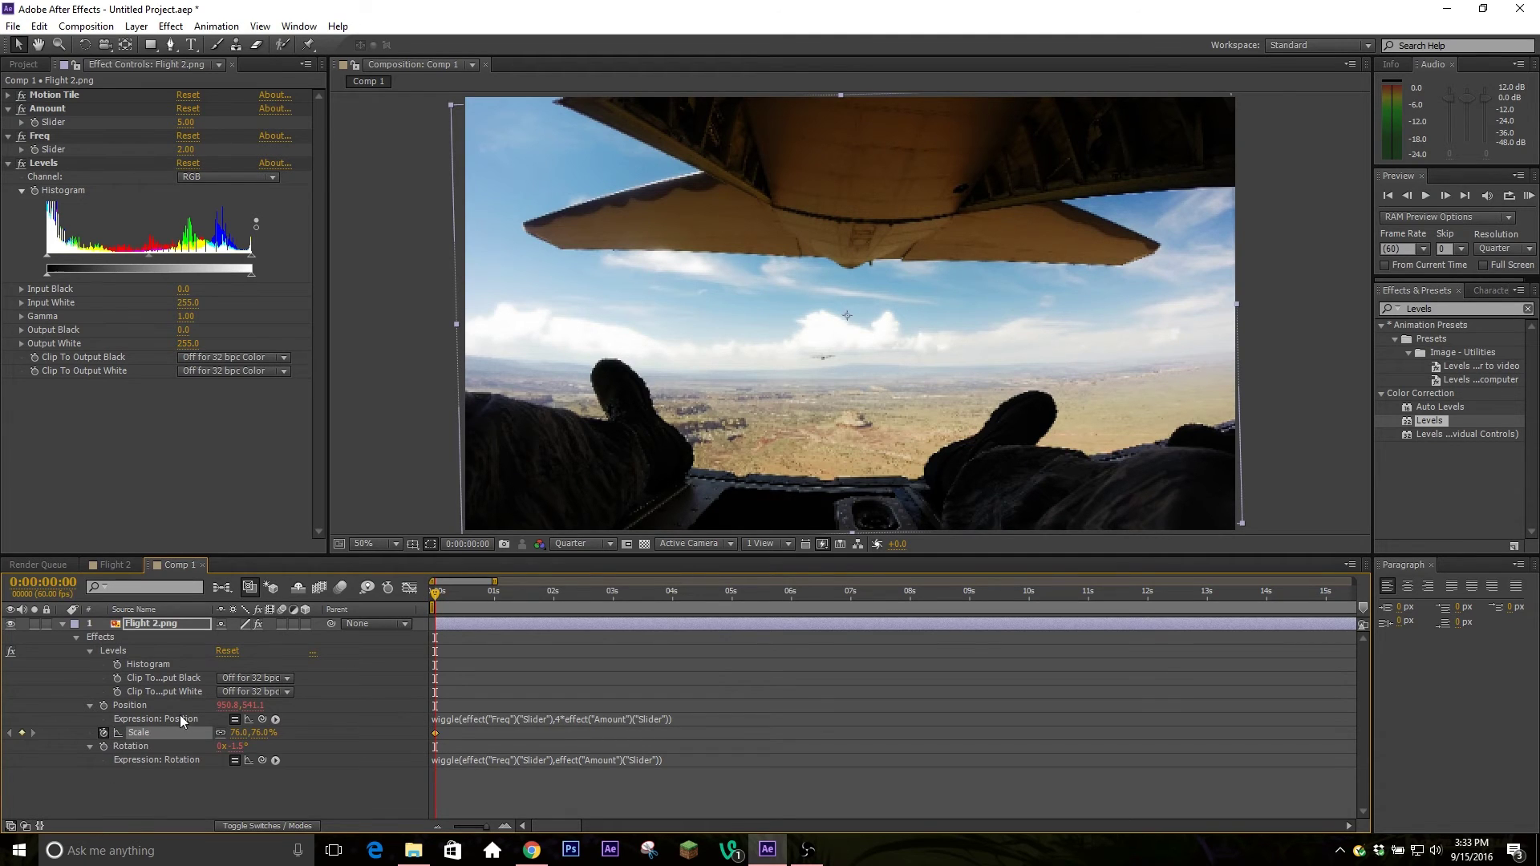
left_click(117, 666)
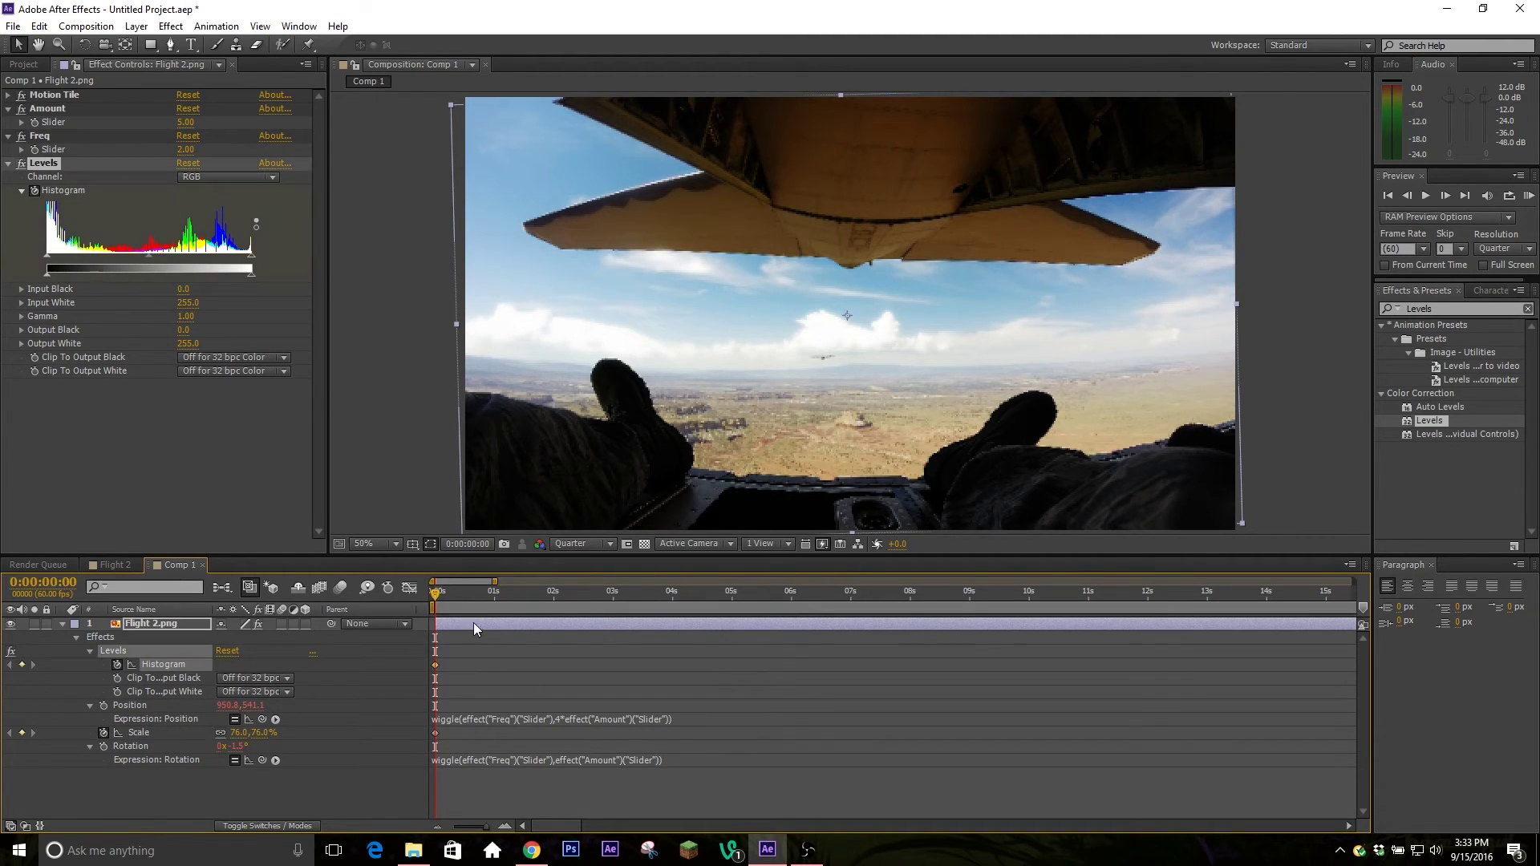
At 0:00:00:12, keyframe the Levels Input White at 147 and the layer's Scale at 88%.
left_click(446, 599)
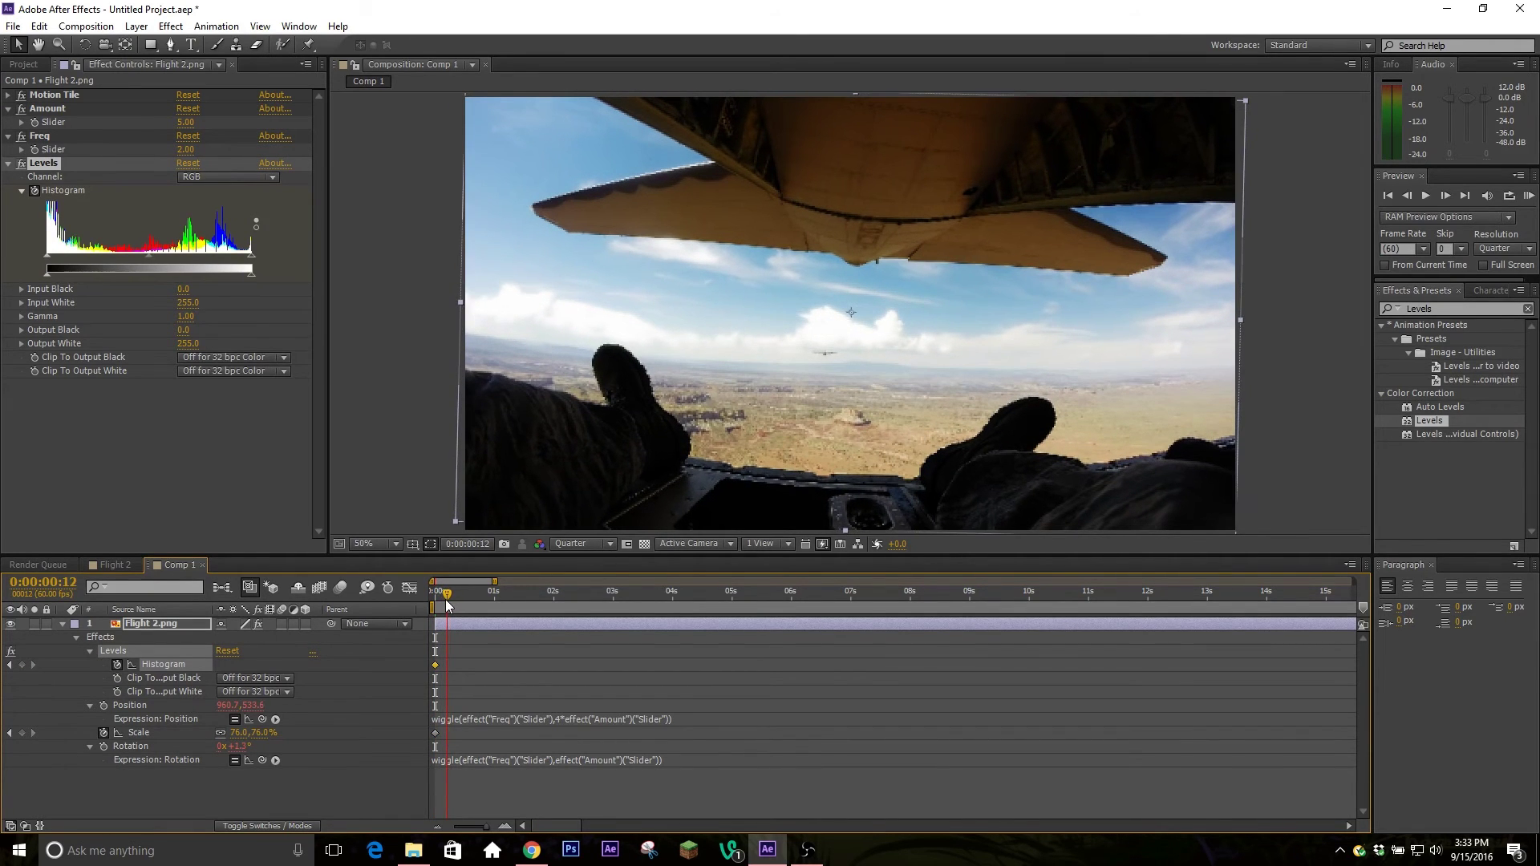
left_click_drag(254, 257, 165, 255)
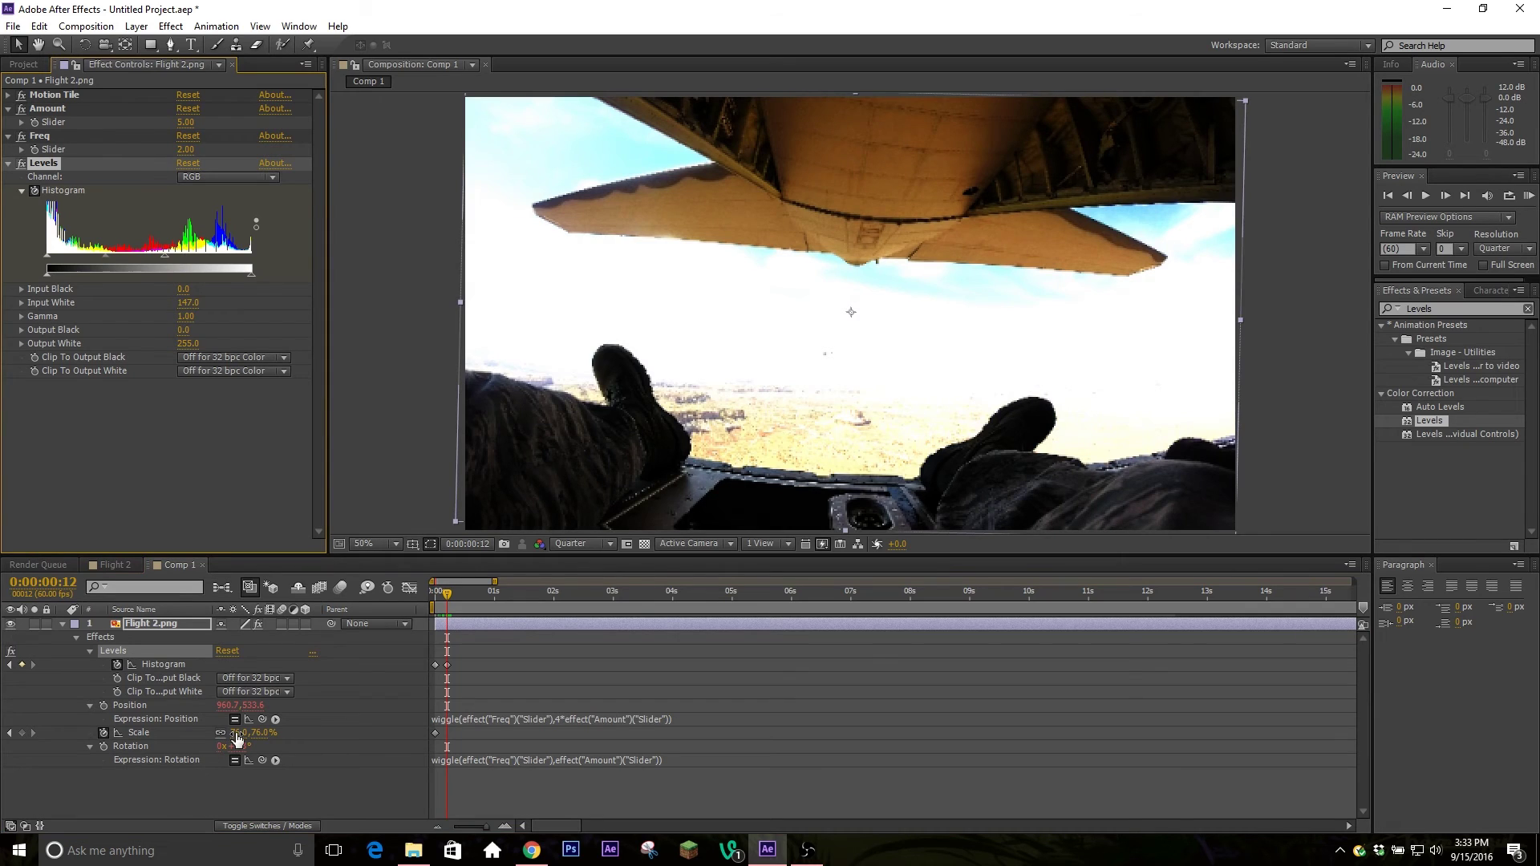
left_click_drag(233, 732, 243, 733)
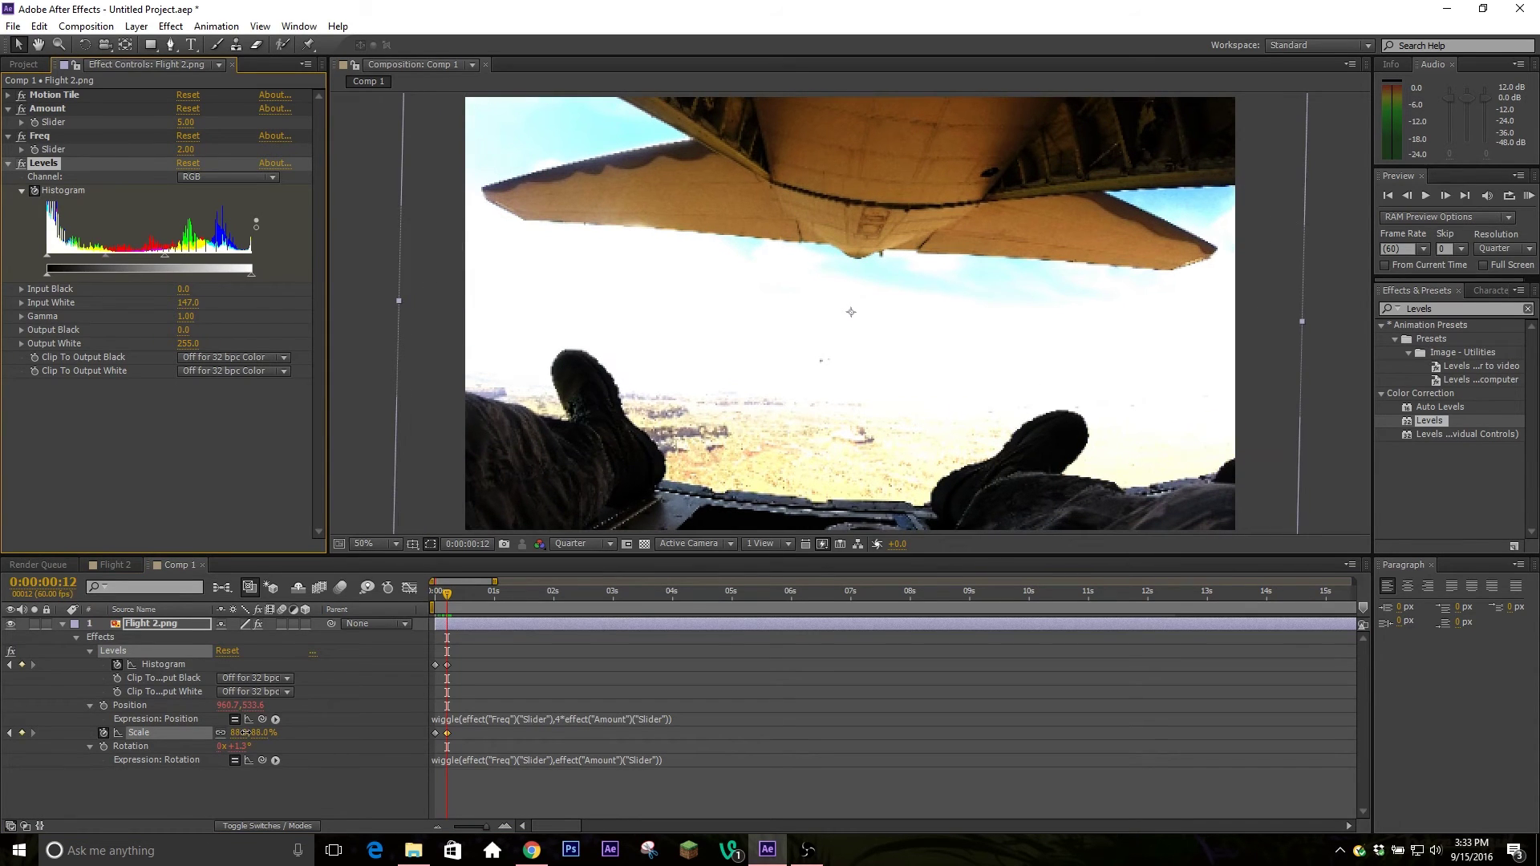
At 0:00:02:11, keyframe the layer's Scale at 76% and the Levels Input White at 255.
left_click_drag(486, 603, 563, 605)
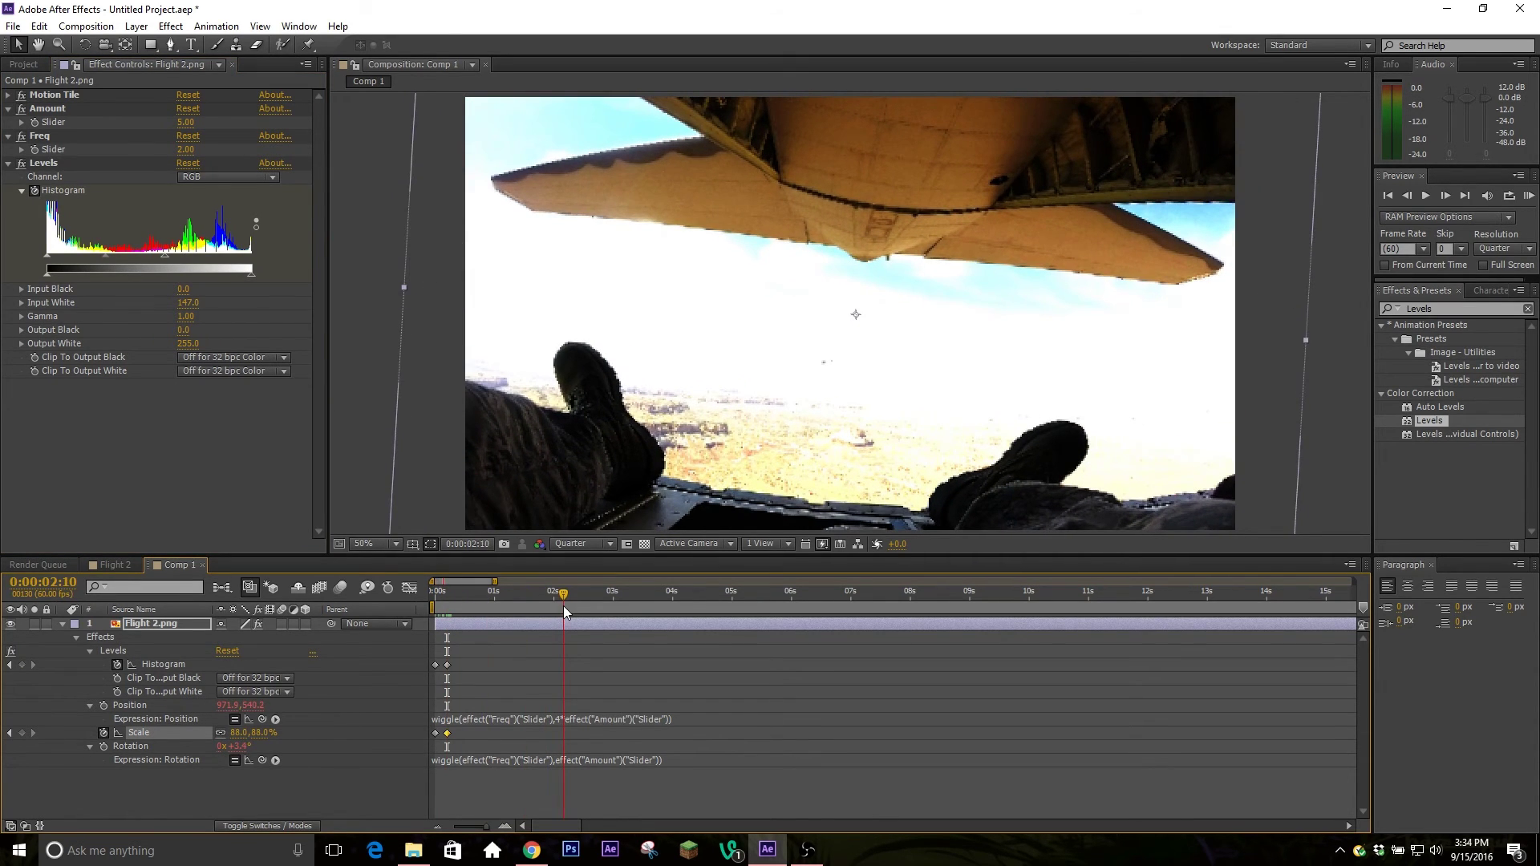
left_click_drag(265, 746, 265, 744)
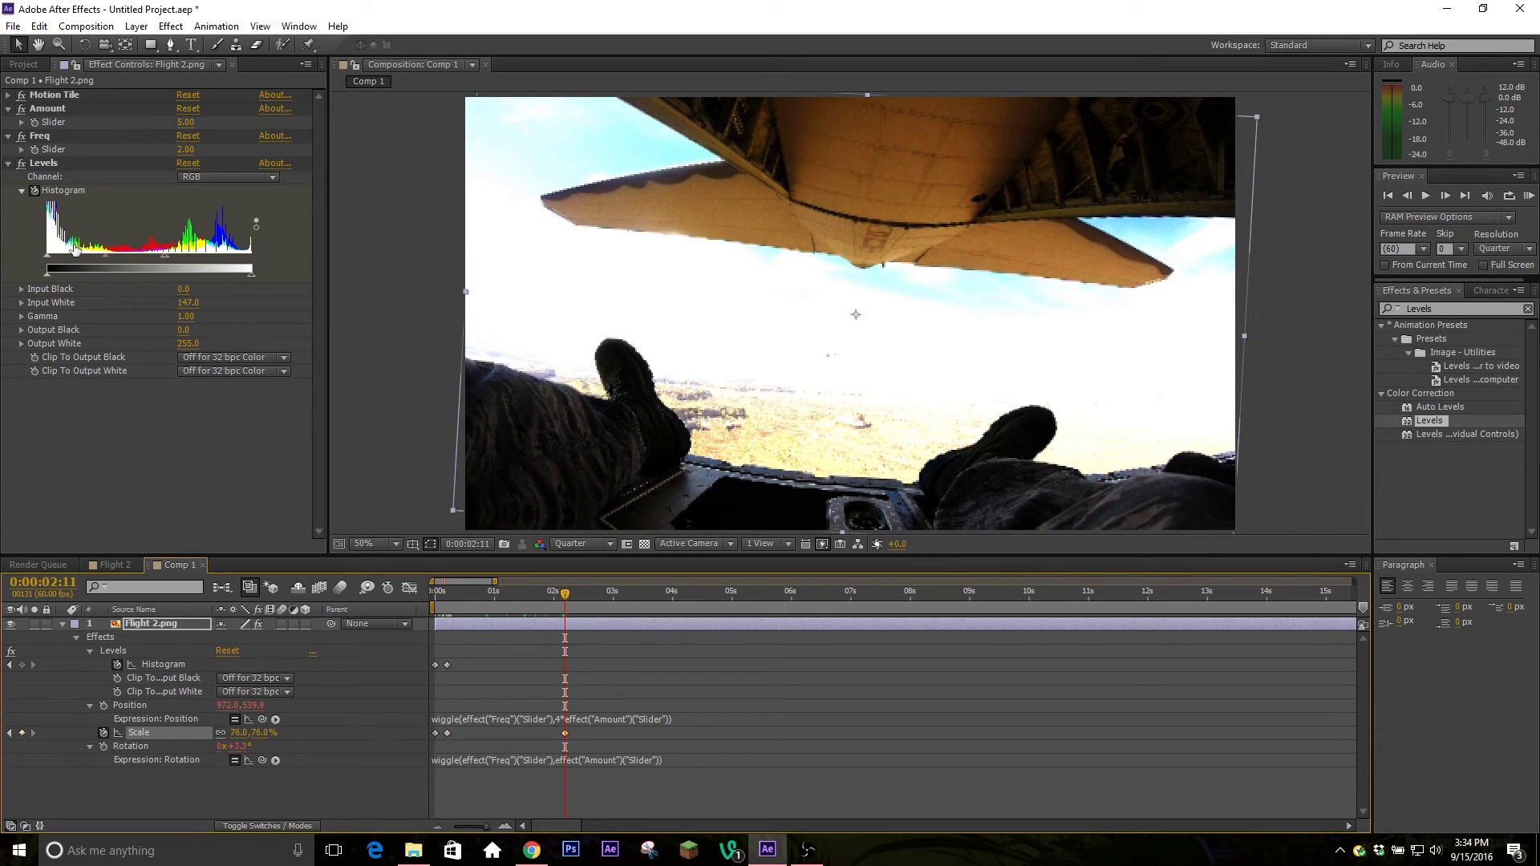
left_click_drag(166, 257, 262, 266)
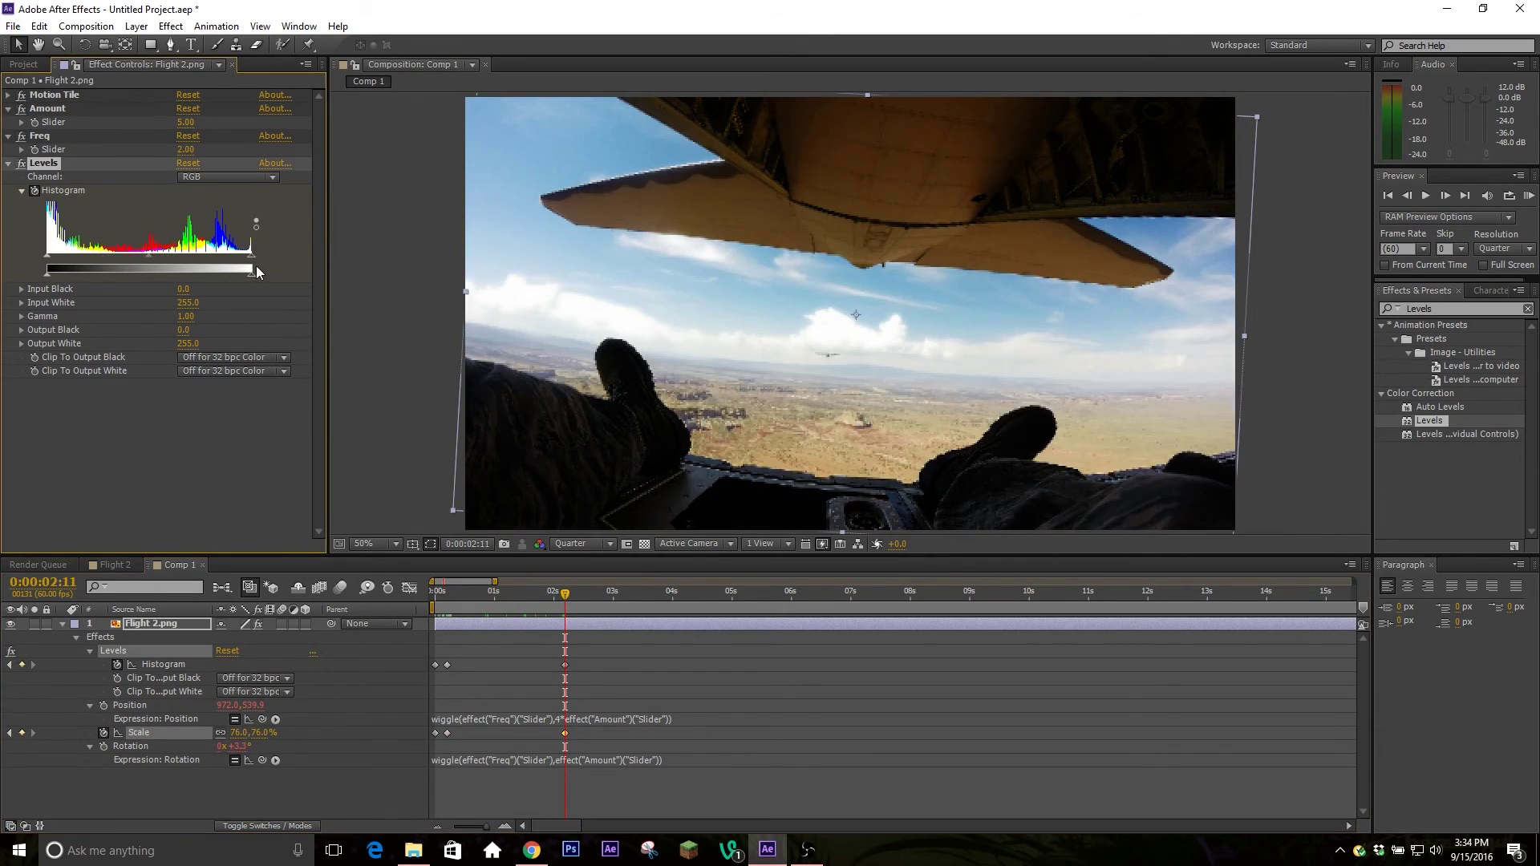
Show the Amount slider in the timeline and keyframe it at 0 at the start of the composition.
left_click_drag(465, 589, 383, 635)
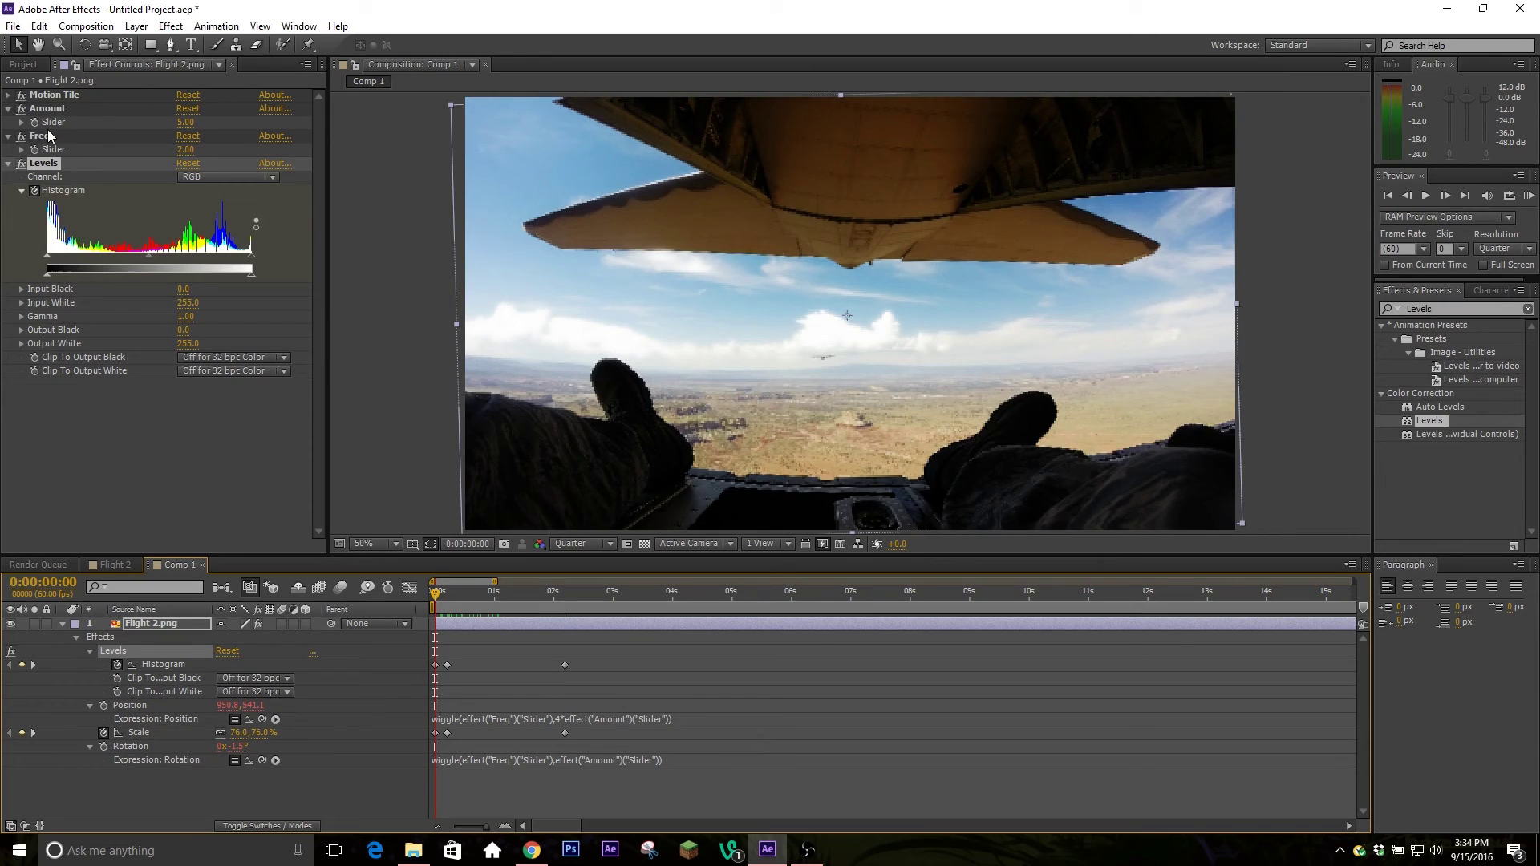
left_click_drag(55, 123, 131, 695)
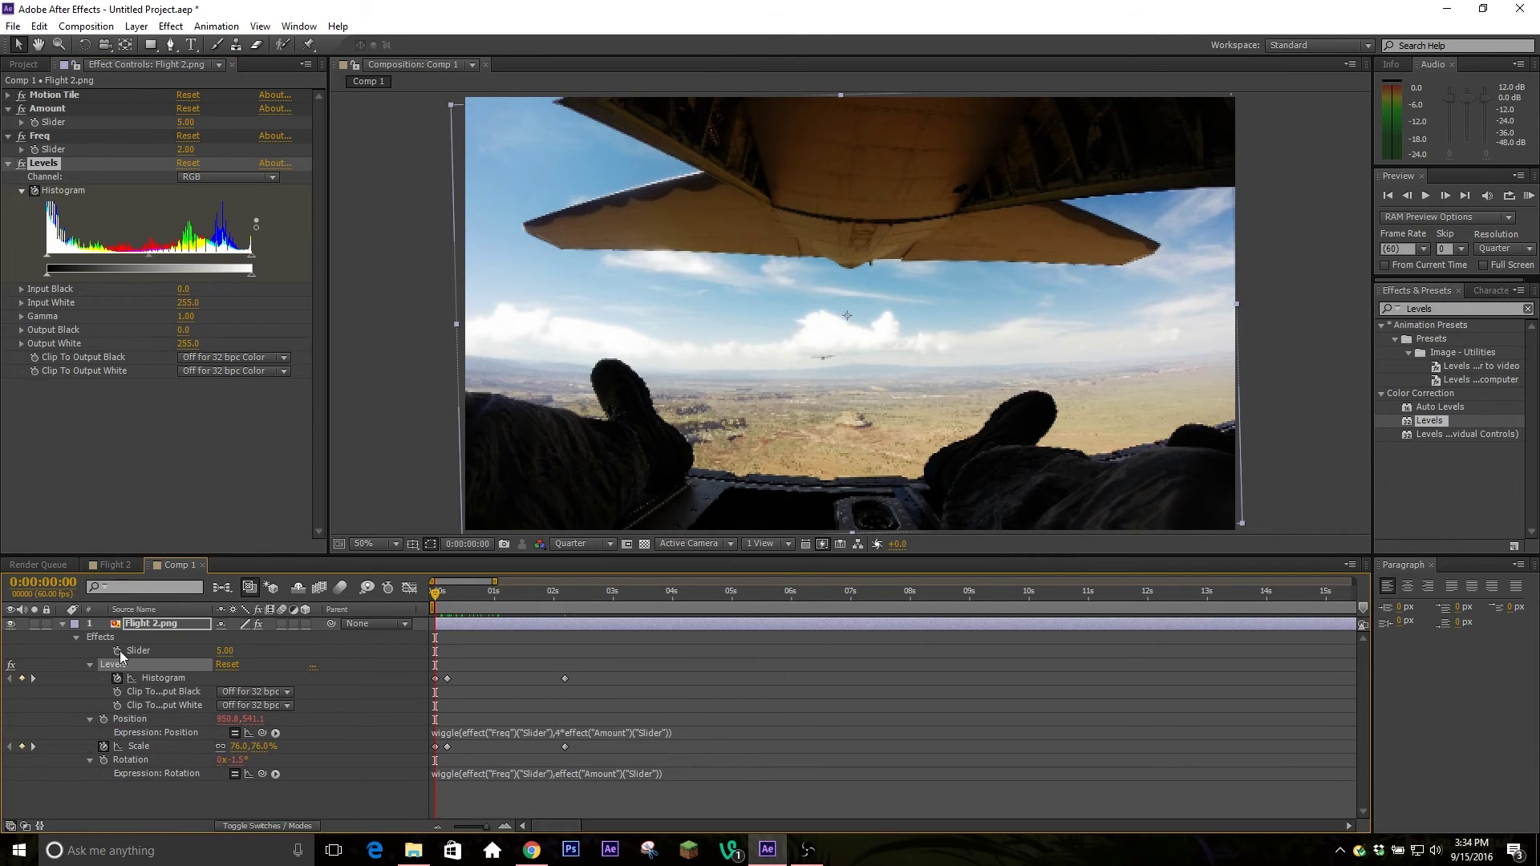
left_click(119, 652)
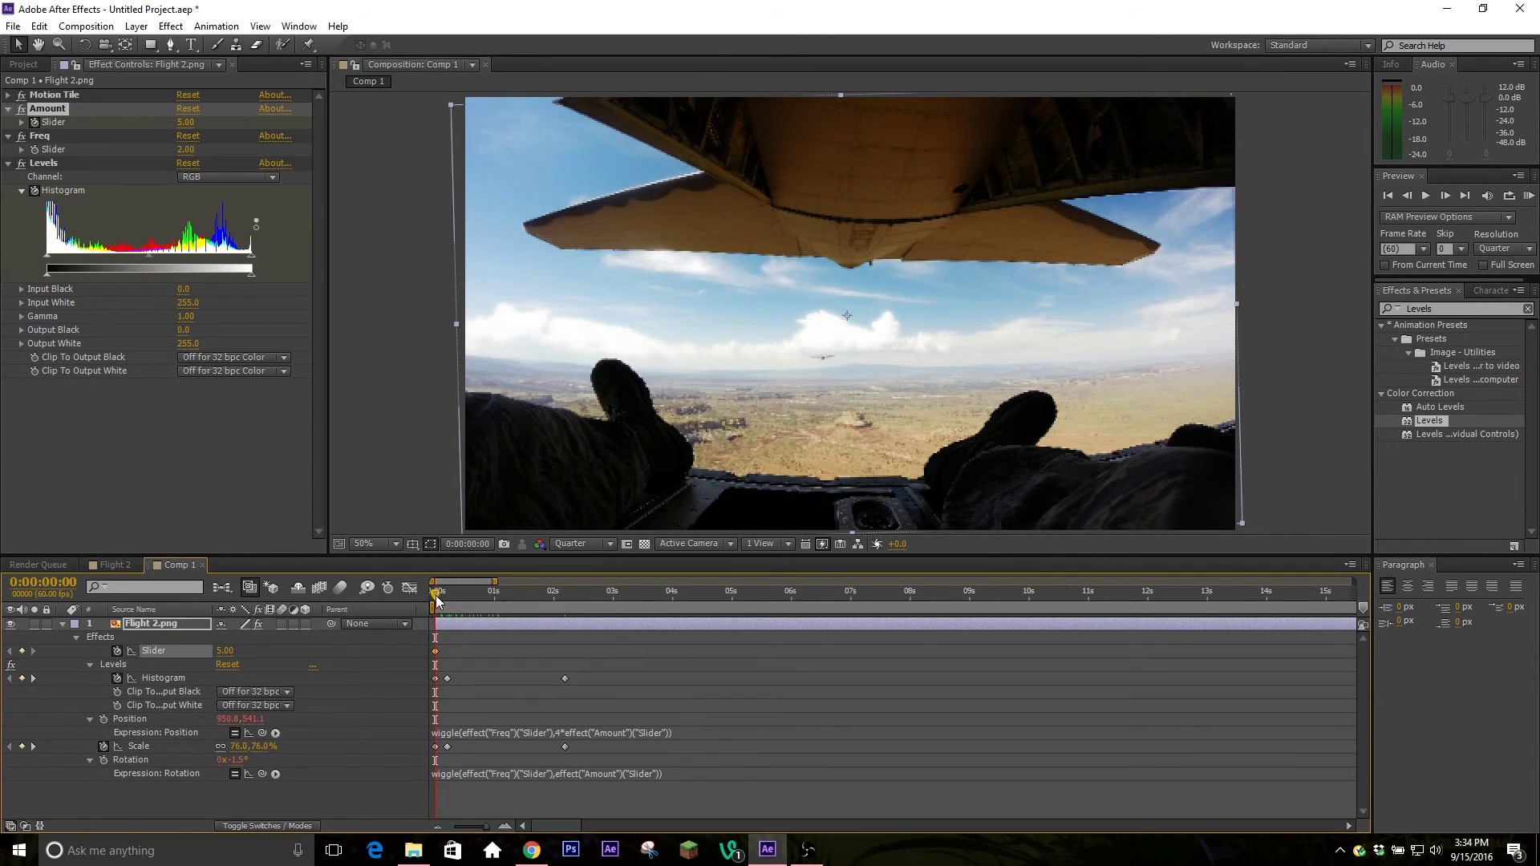
left_click(225, 651)
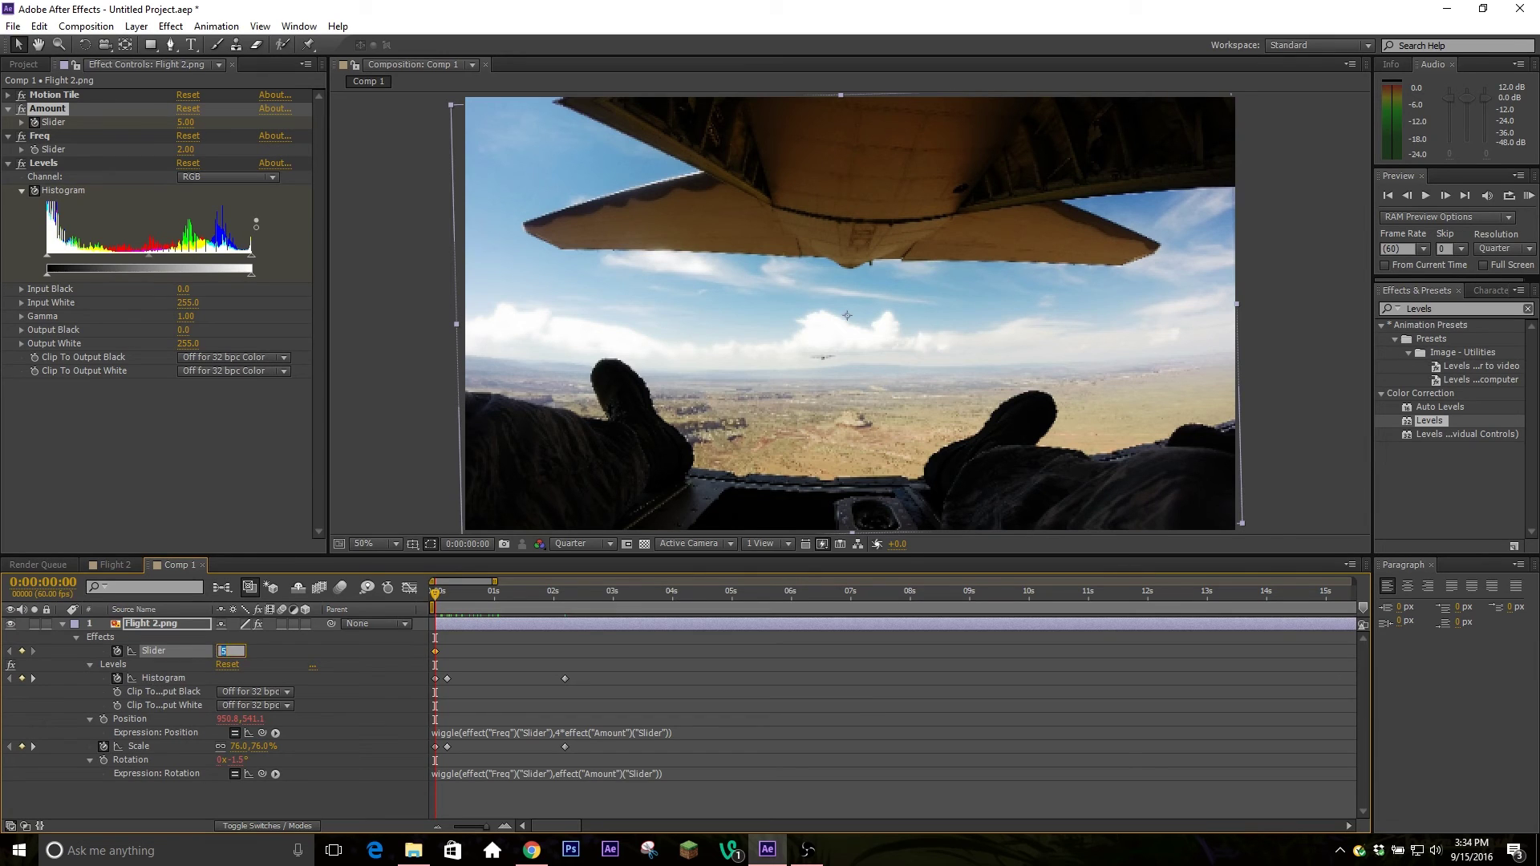
type("0")
key("Return")
Keyframe the Amount slider at 5 on the second Histogram keyframe's time, 0:00:00:12.
left_click(438, 593)
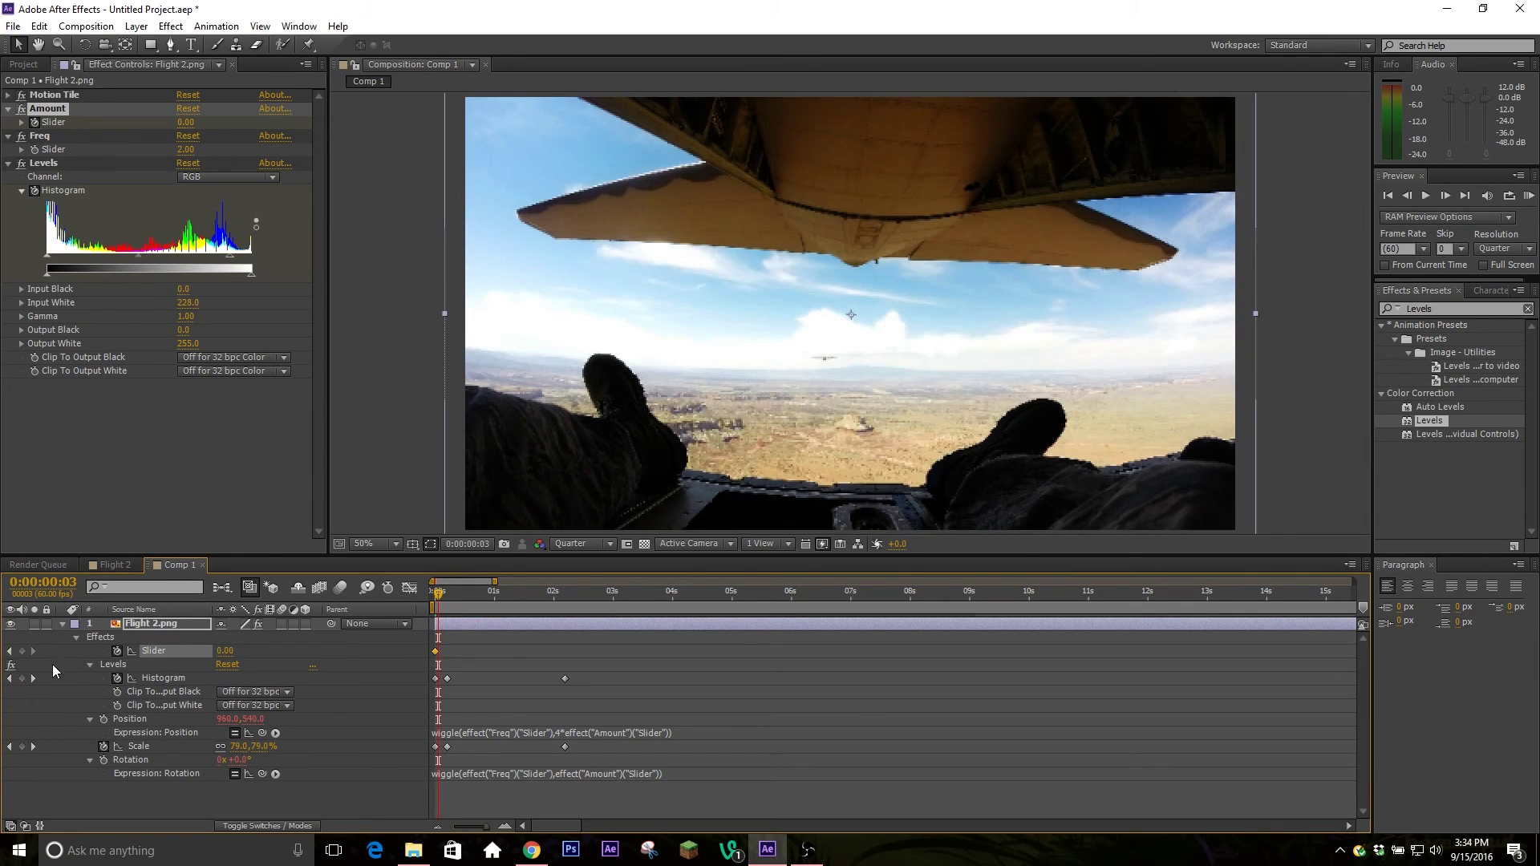
left_click(33, 678)
left_click(225, 651)
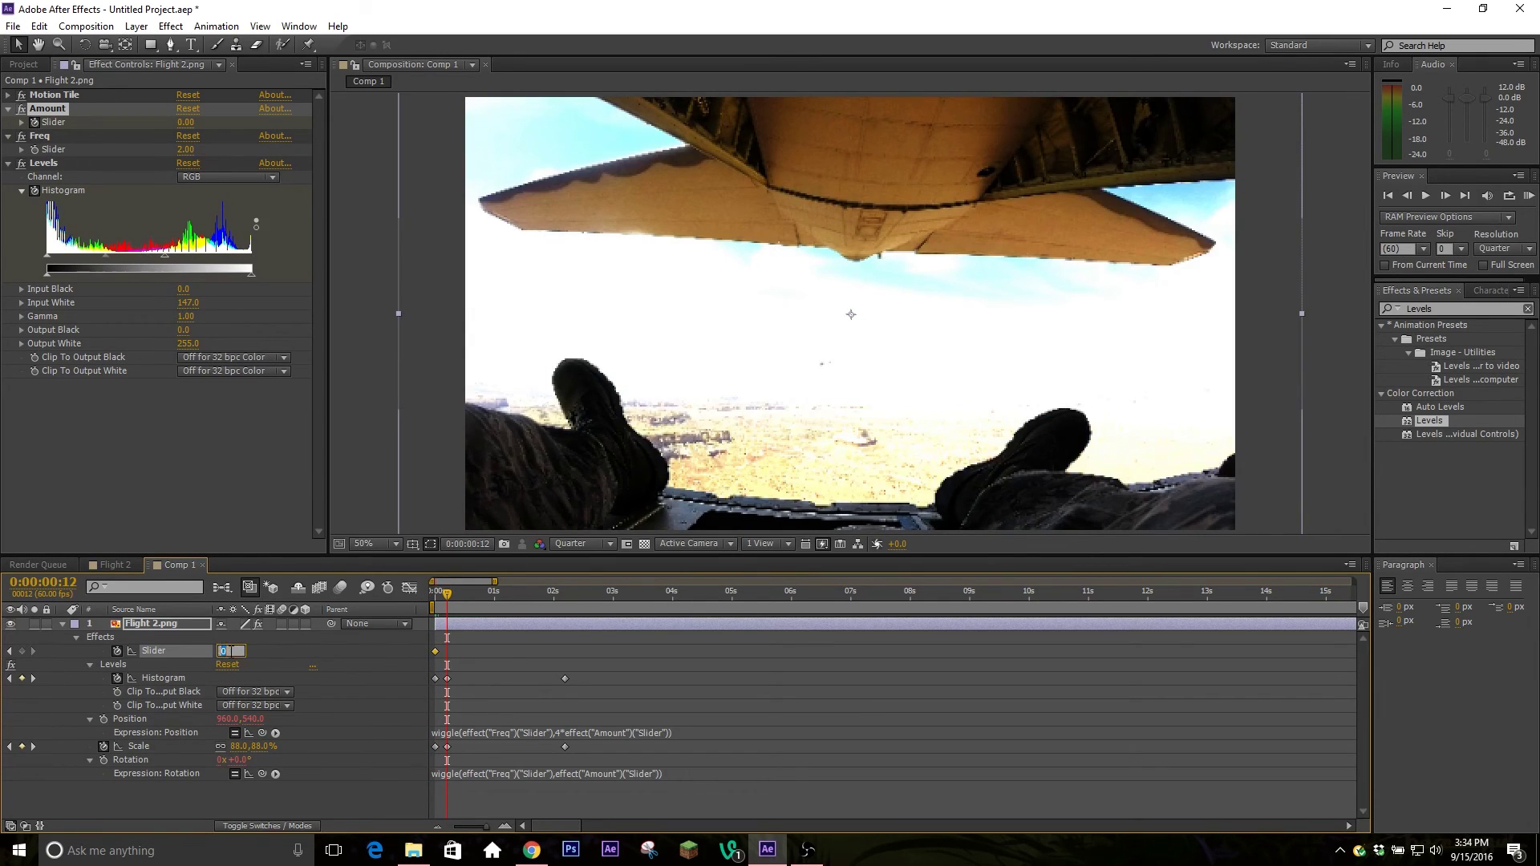
type("5")
key("Return")
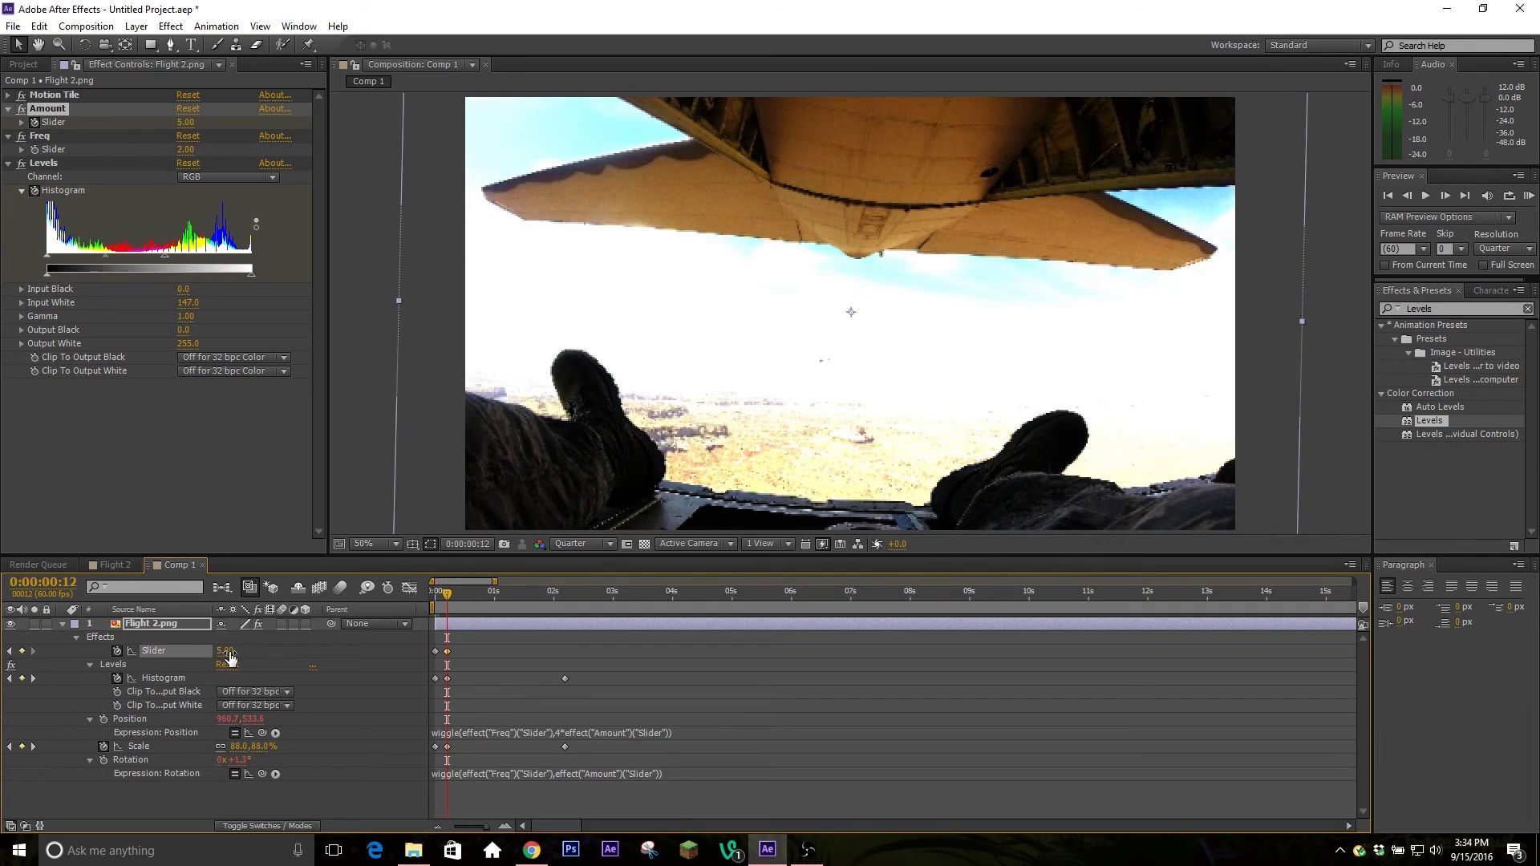
Keyframe the Amount slider at 0 on the last Histogram keyframe's time, 0:00:02:11.
left_click(33, 679)
left_click(225, 652)
type("0")
key("Return")
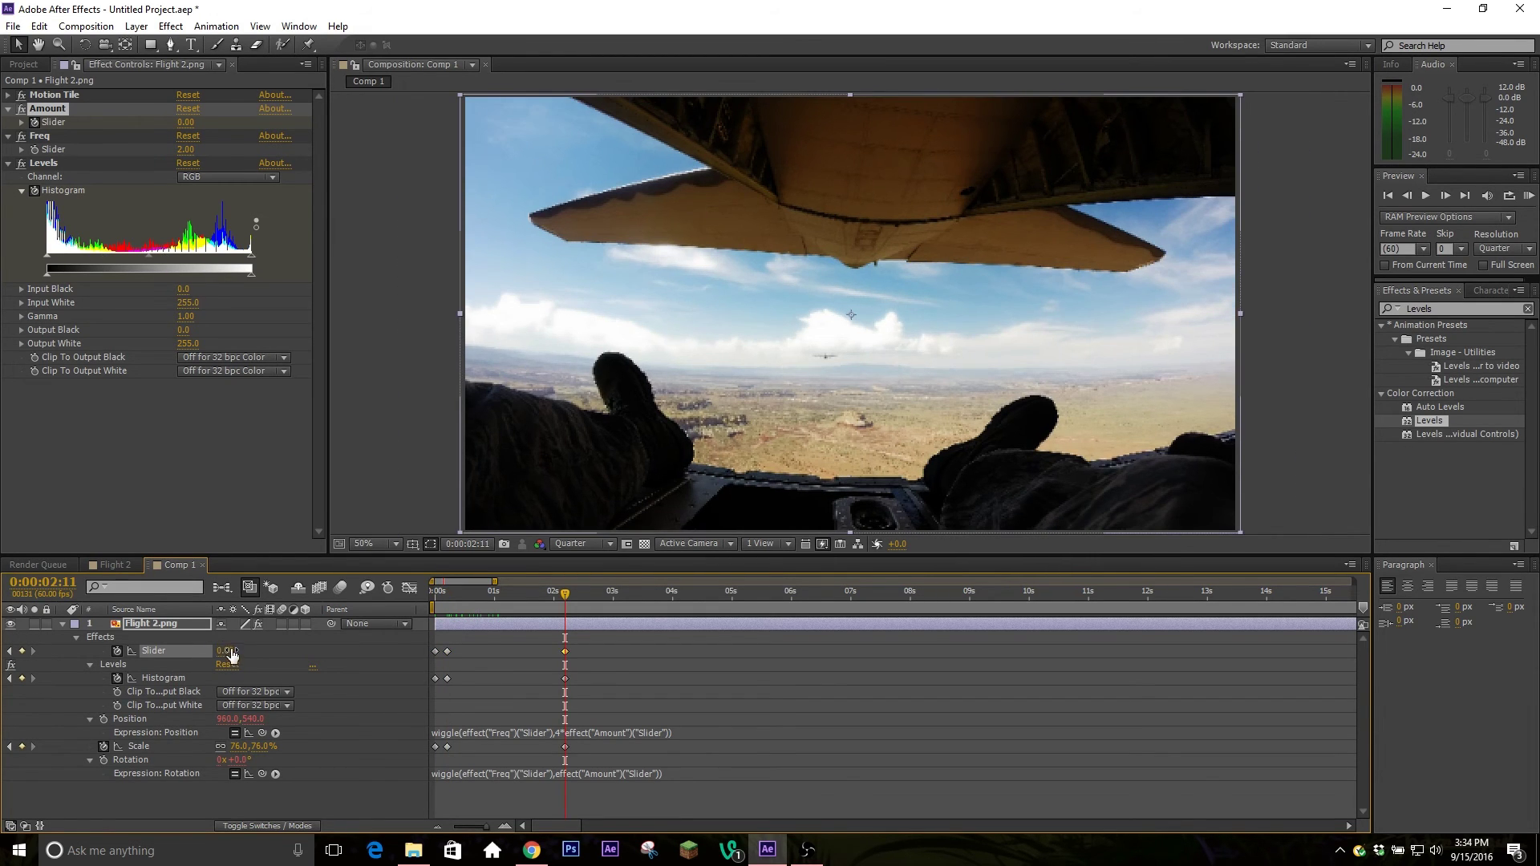
Apply Easy Ease to all Amount slider keyframes in the Graph Editor and shape the curve into a sharp peak with a gradual falloff.
left_click(409, 588)
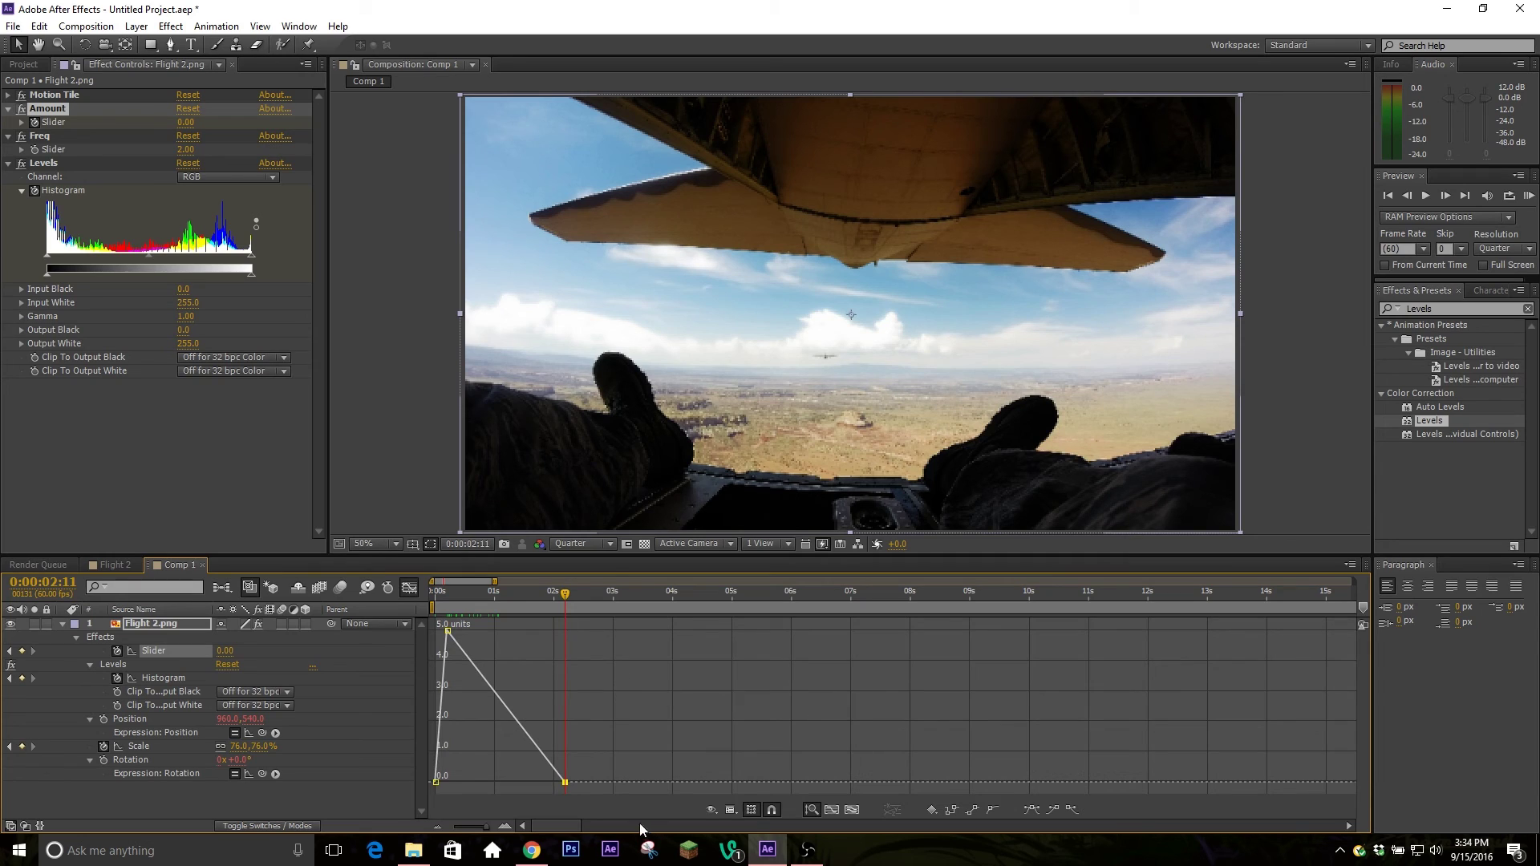
left_click_drag(581, 792, 398, 608)
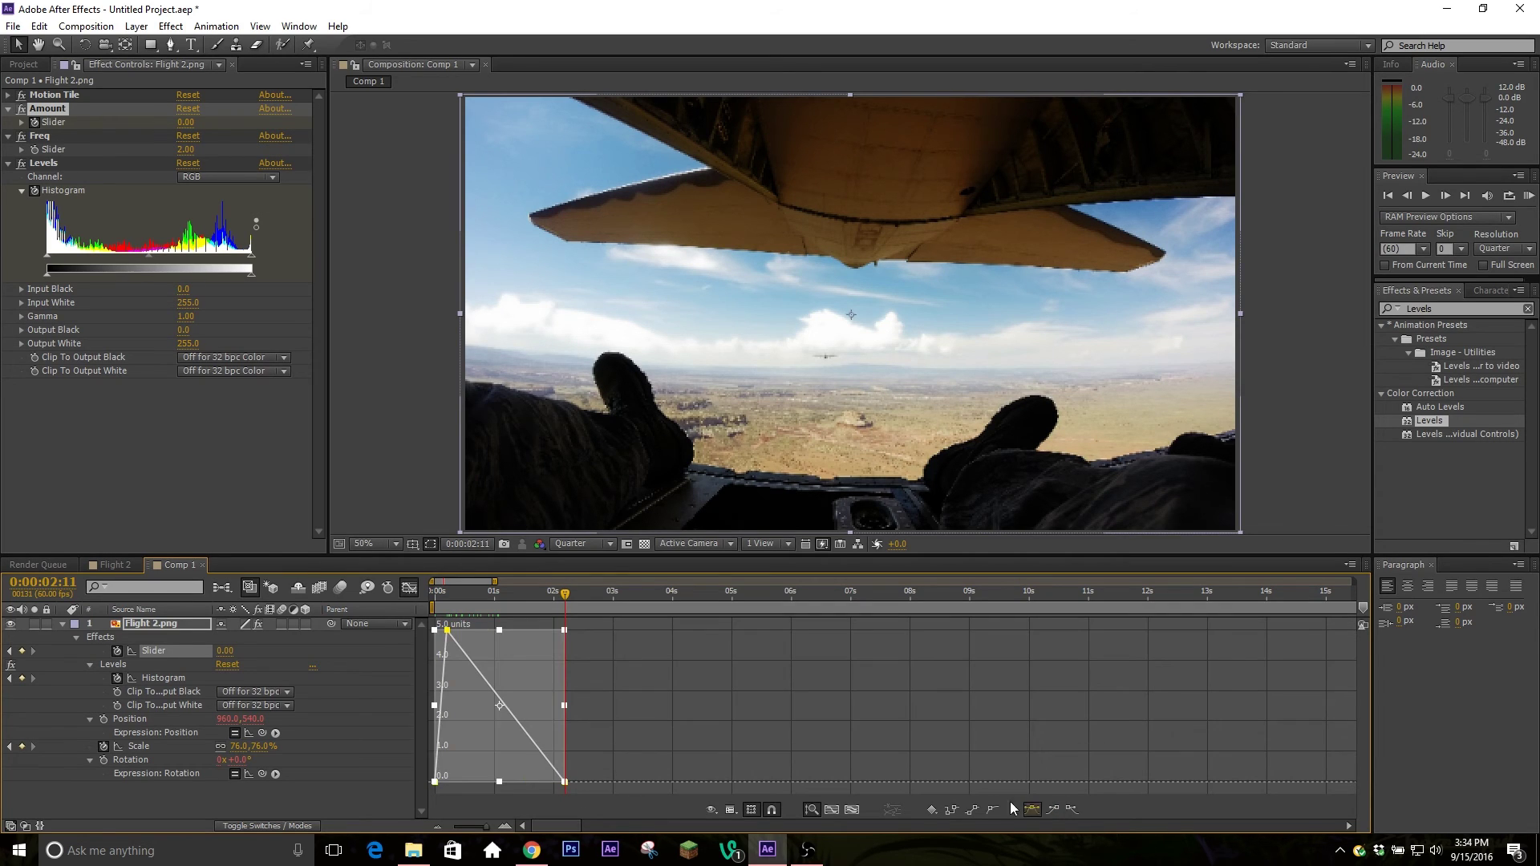
key("F9")
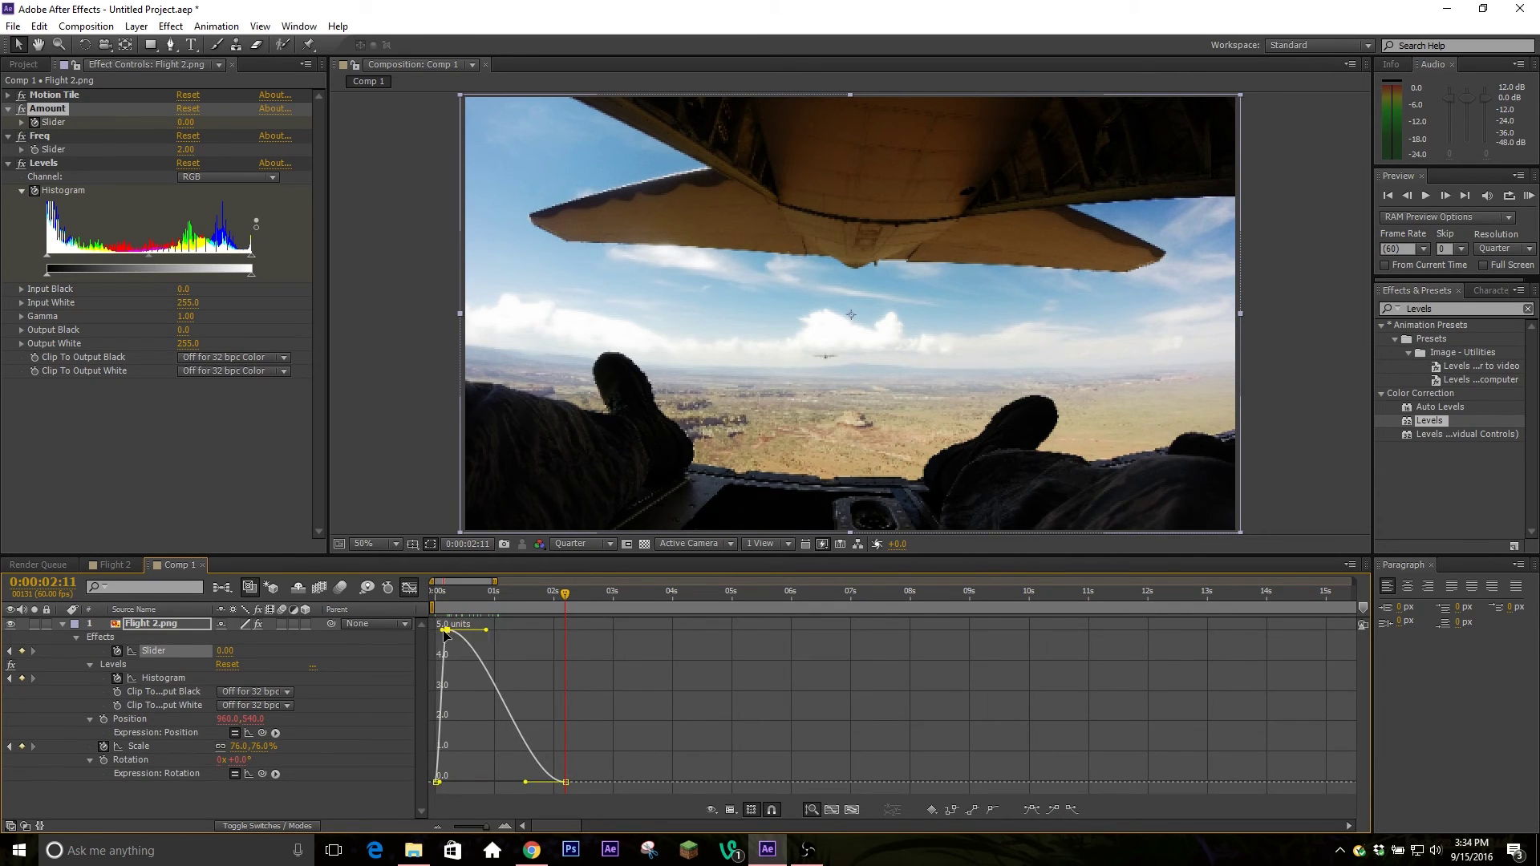
left_click_drag(446, 632, 445, 716)
left_click_drag(486, 630, 459, 776)
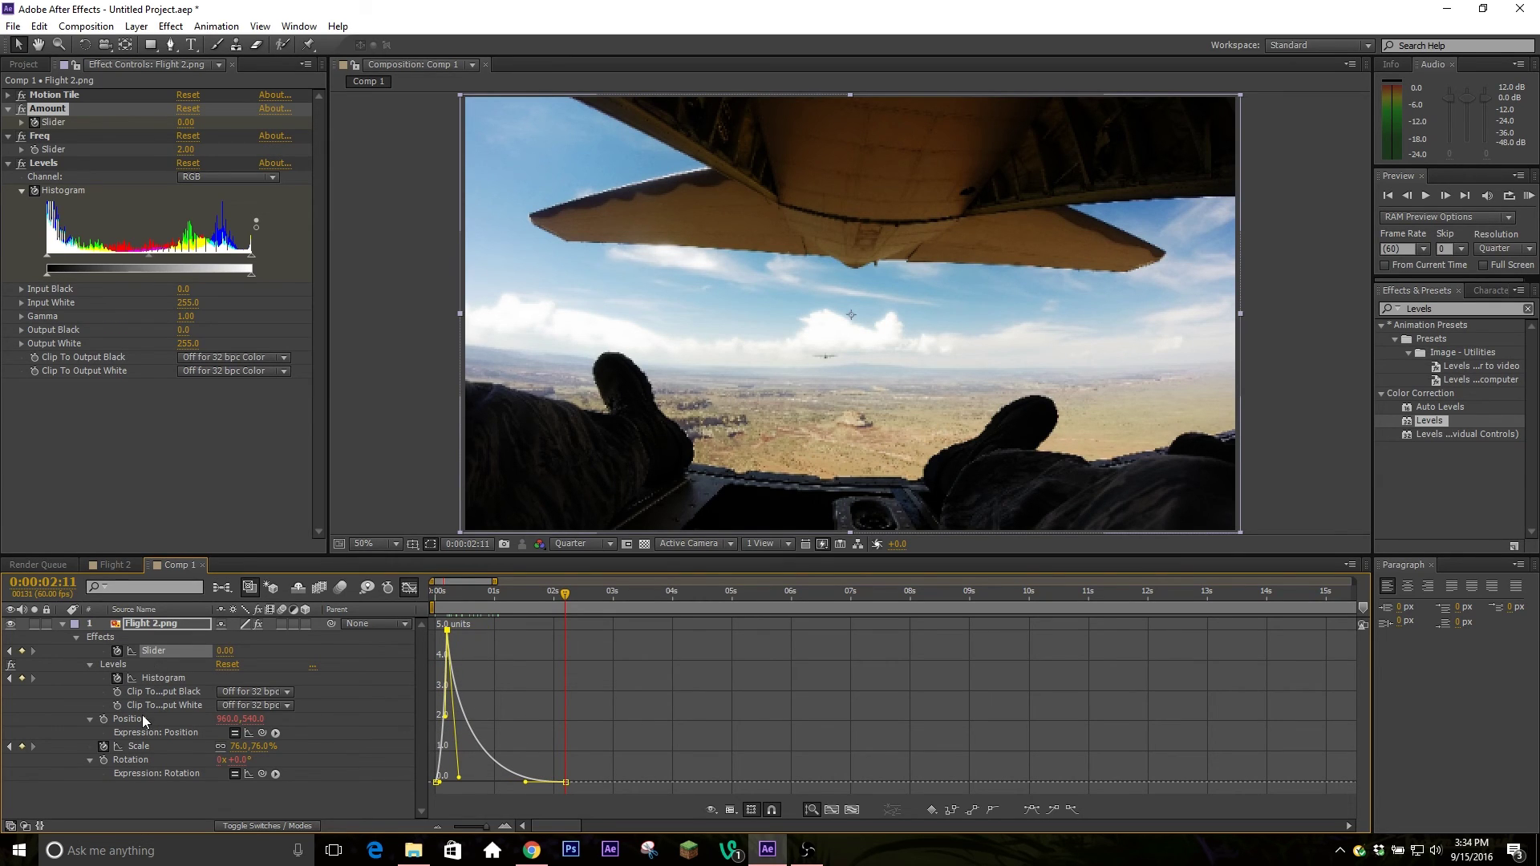
Apply Easy Ease to all Scale keyframes and bend the peak keyframe's handles downward for a sharp spike with a gradual falloff.
left_click(153, 746)
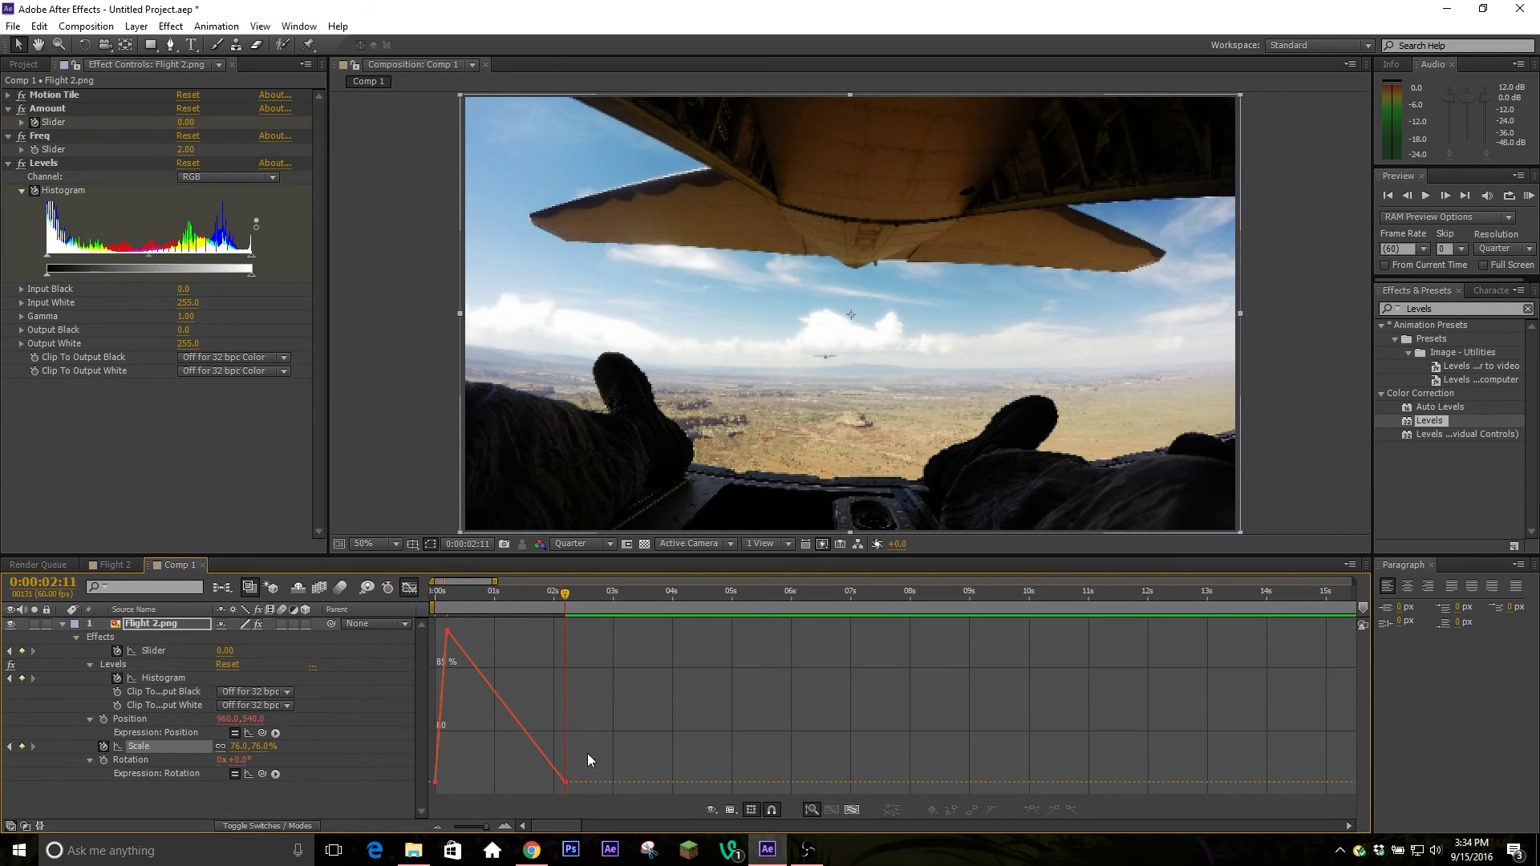
left_click_drag(588, 788, 389, 623)
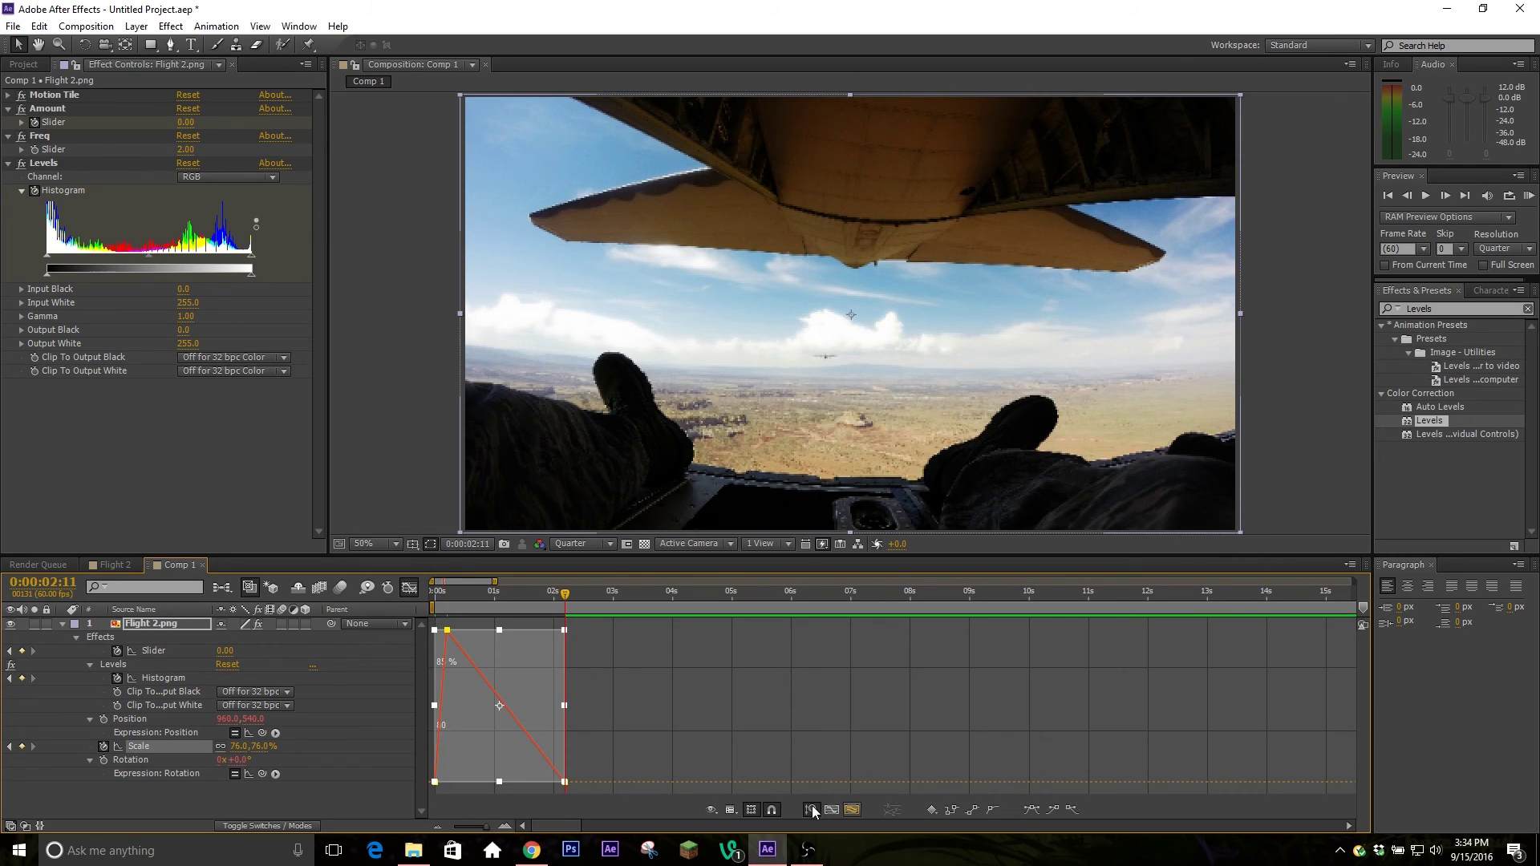
left_click(1026, 811)
left_click(733, 676)
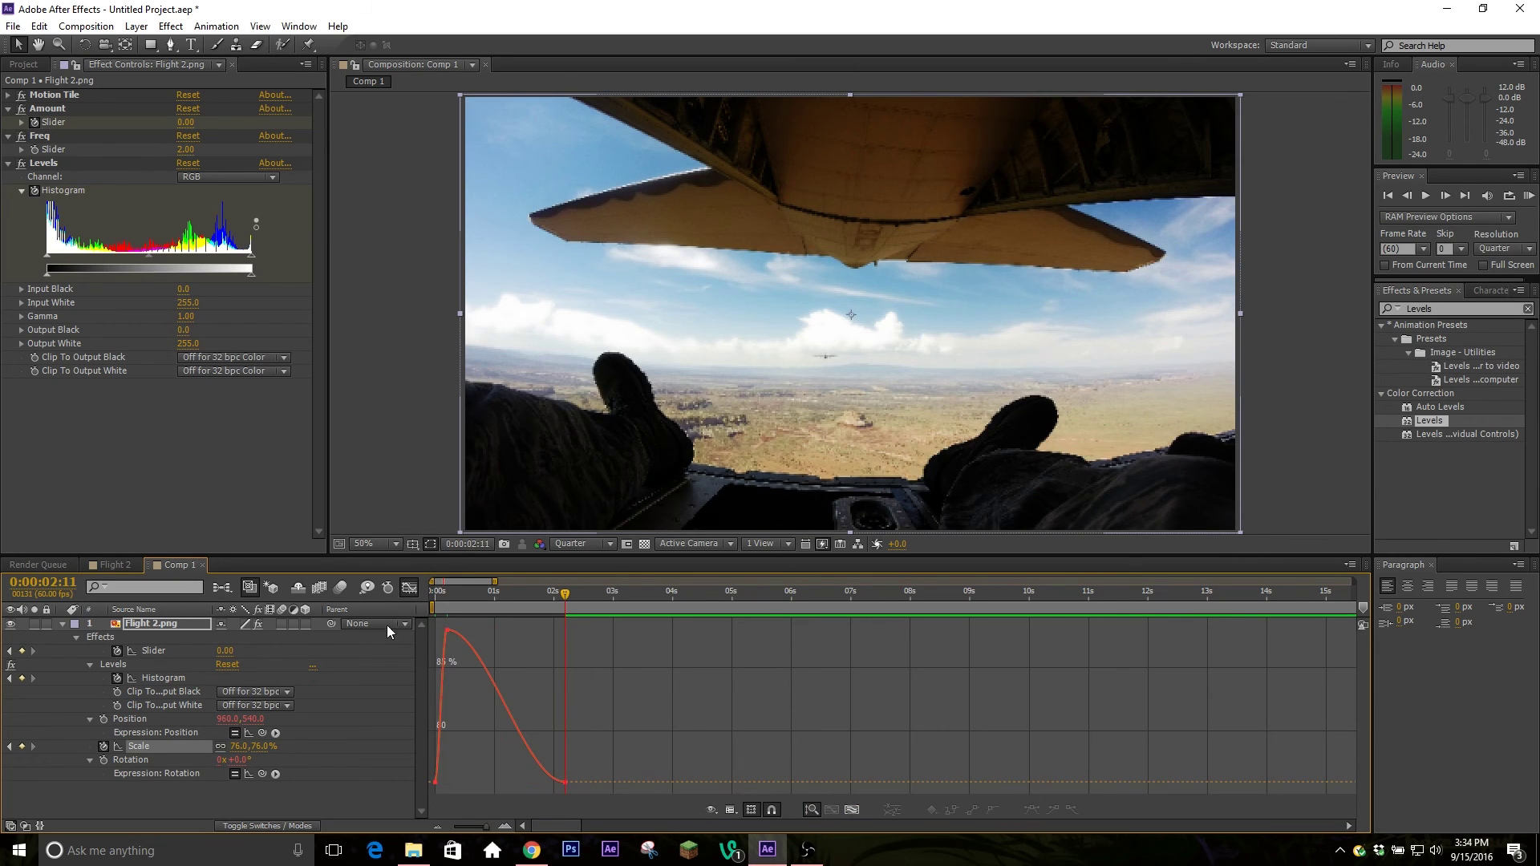
double_click(449, 634)
left_click_drag(435, 639, 448, 749)
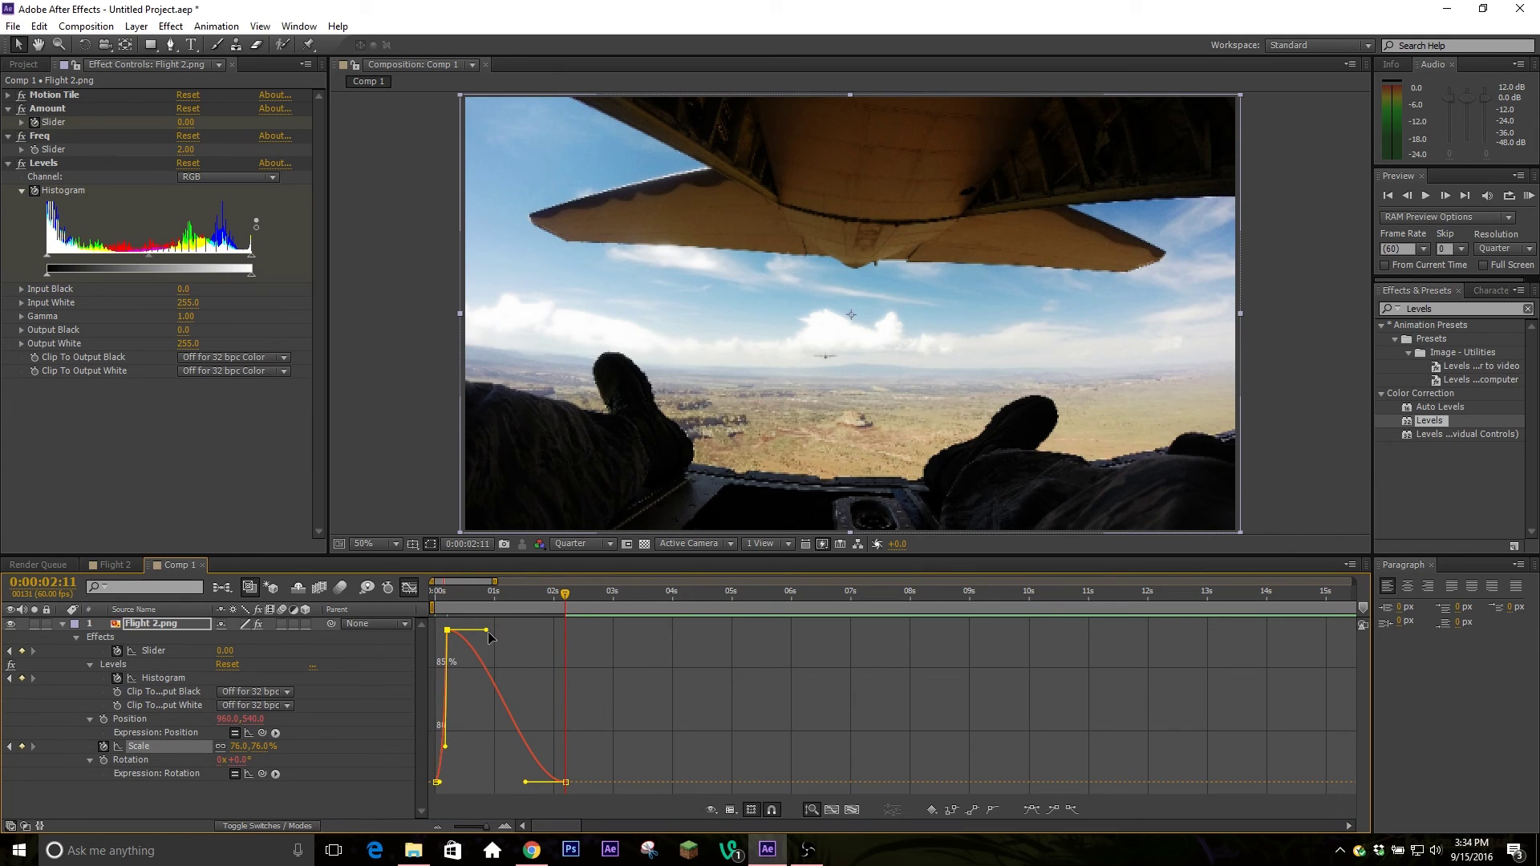
left_click_drag(488, 633, 446, 765)
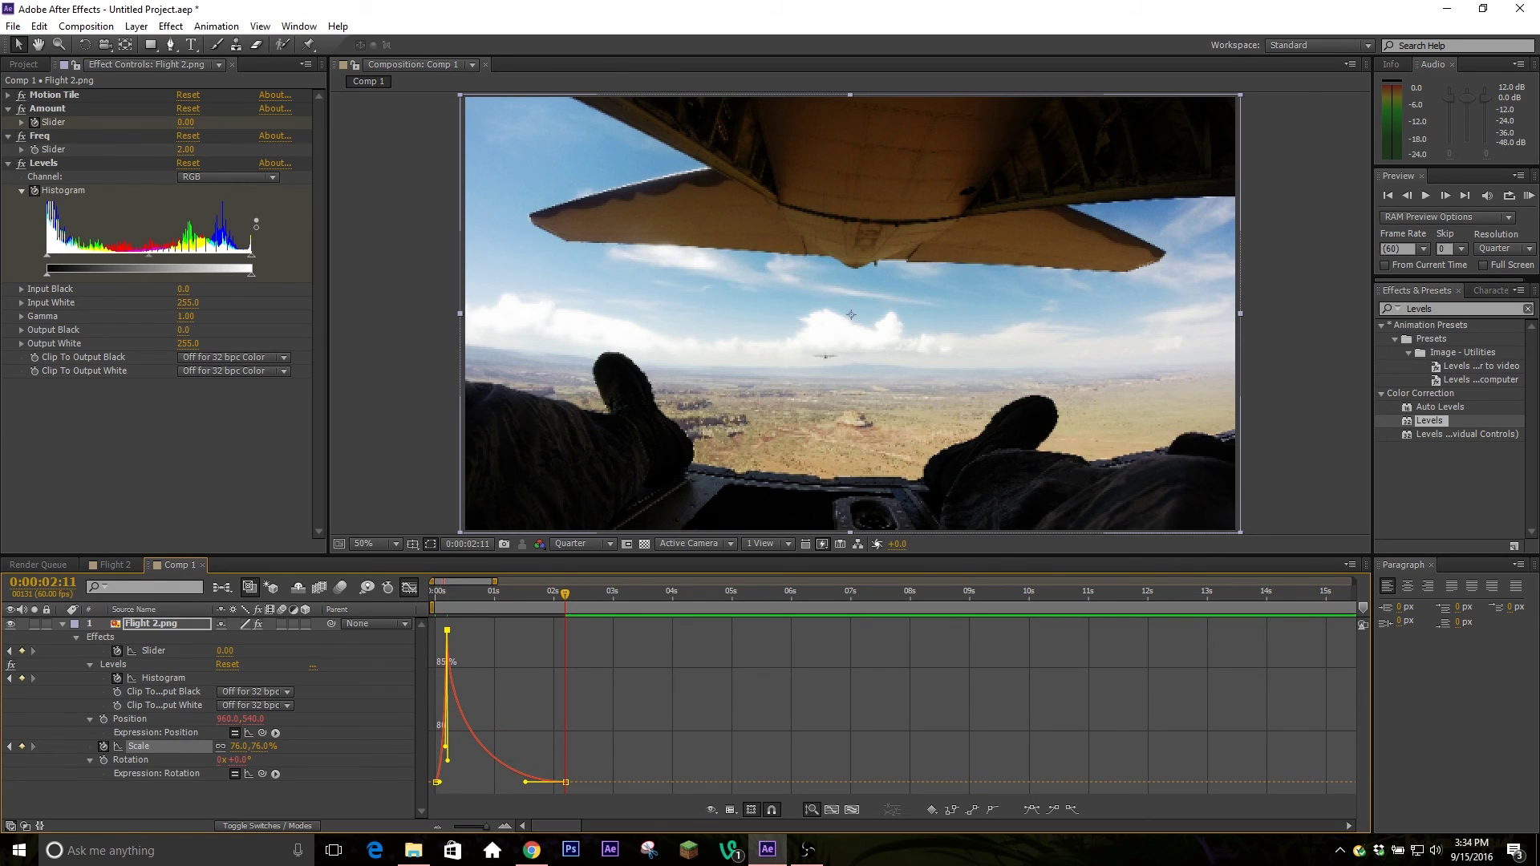
RAM preview the animated shake, end the work area at 0:00:02:11, and preview that shortened range.
left_click(1531, 195)
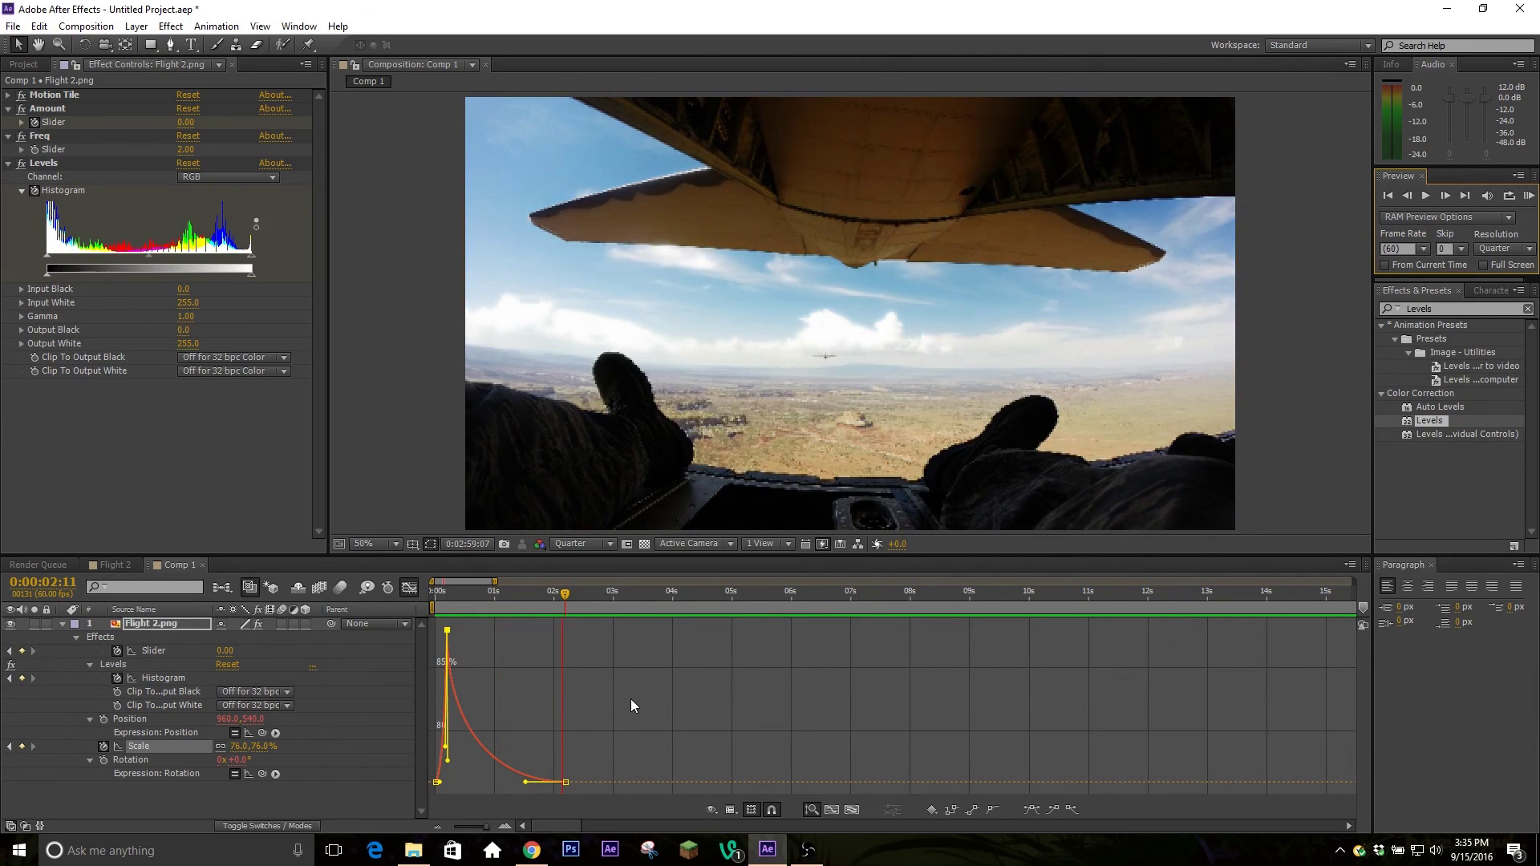
left_click(635, 693)
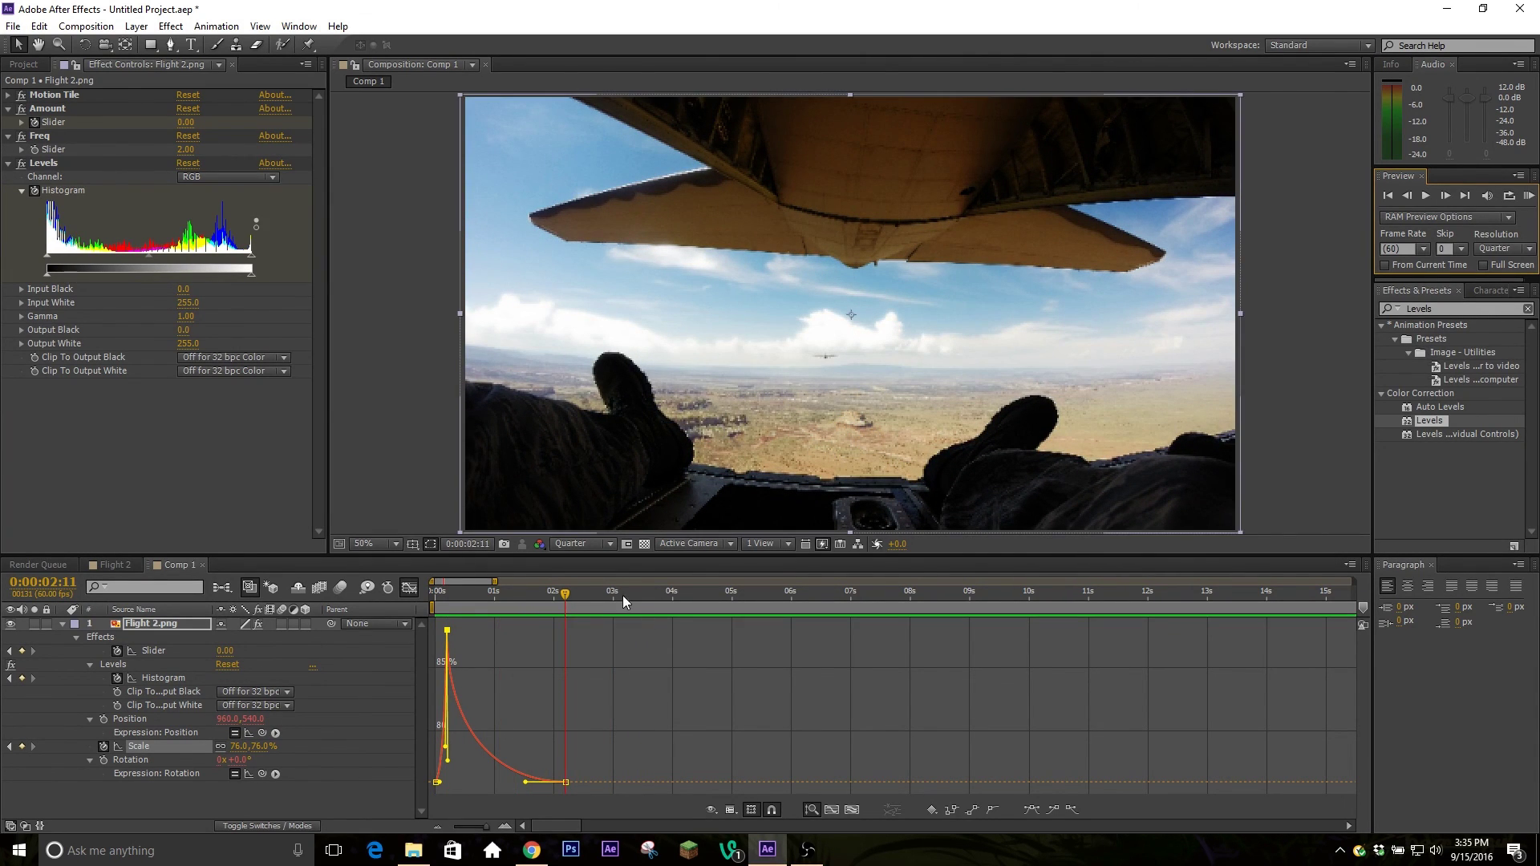
left_click(1529, 196)
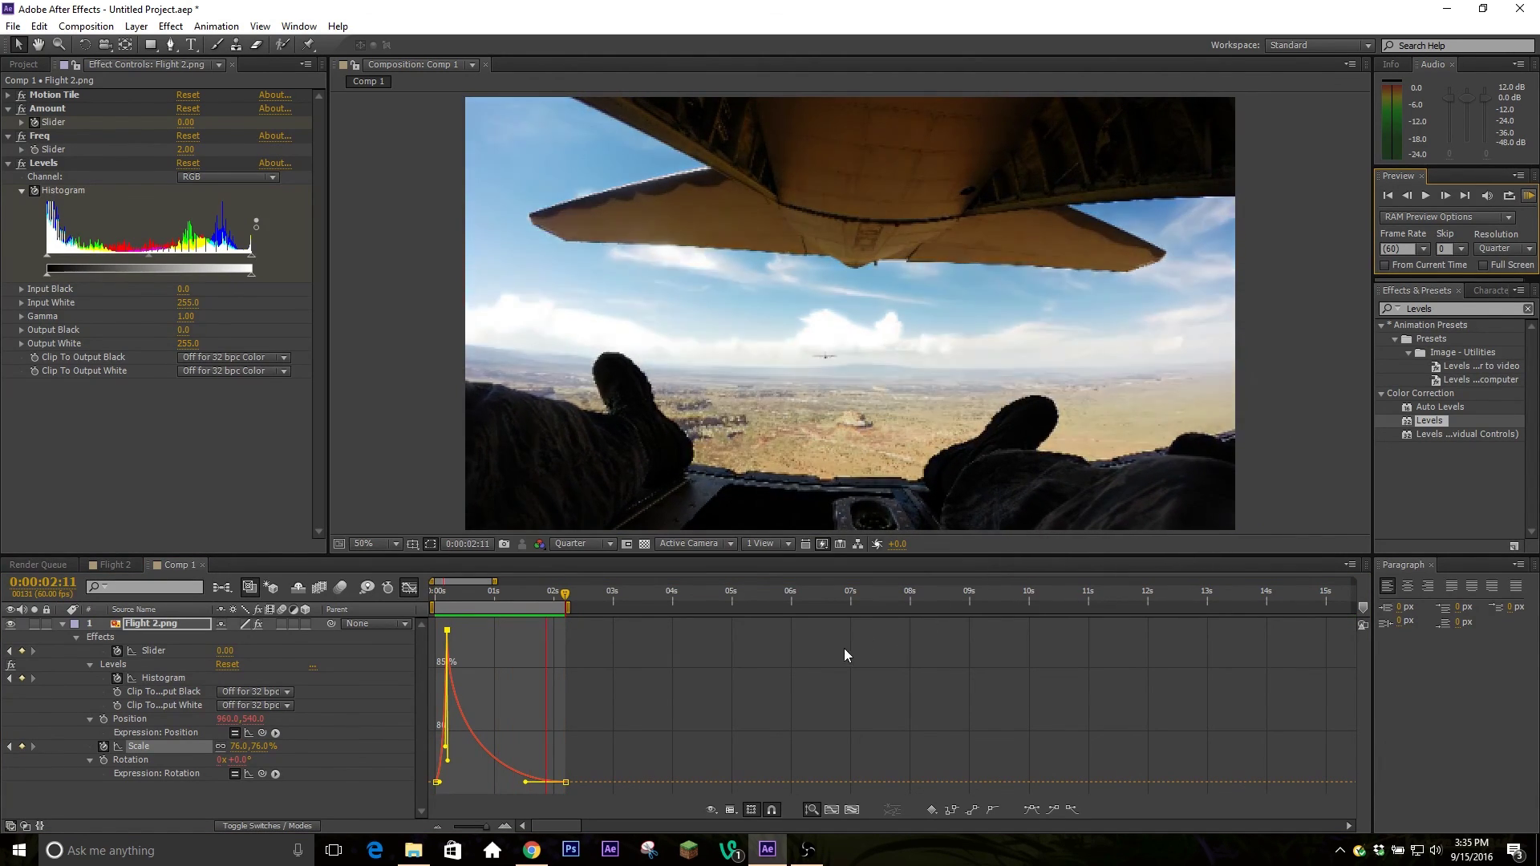
left_click(810, 652)
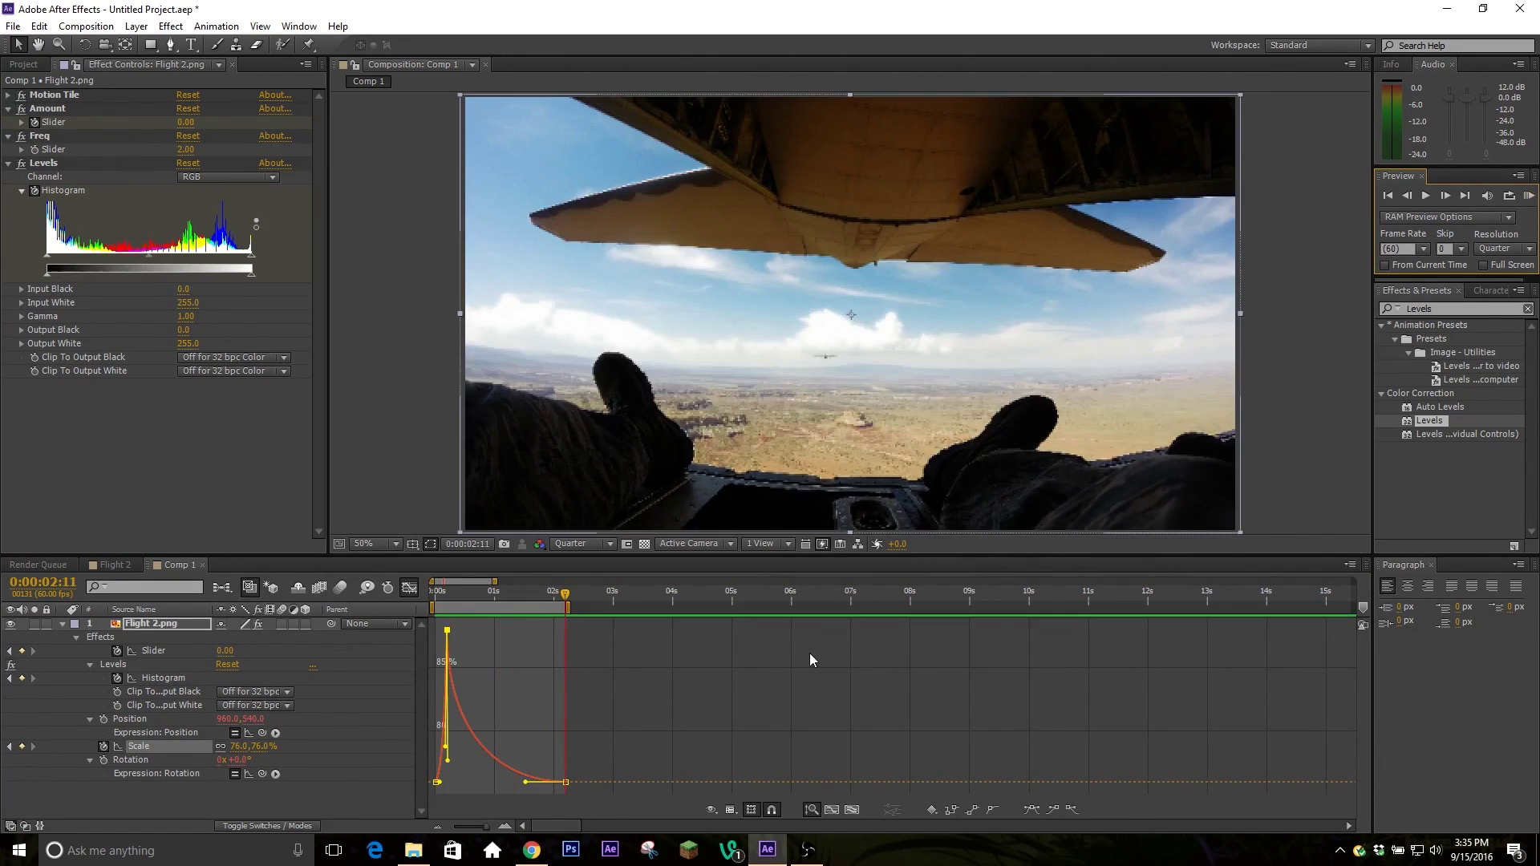